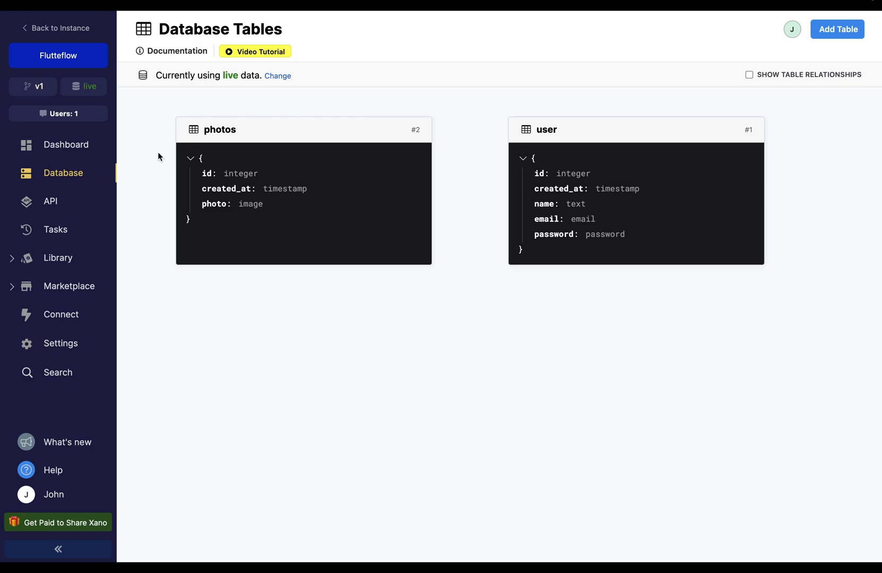
Step: Open the Default API group's Swagger documentation in Xano and view its apispec JSON
{"action": "left_click", "coordinate": [69, 202]}
{"action": "left_click", "coordinate": [399, 182]}
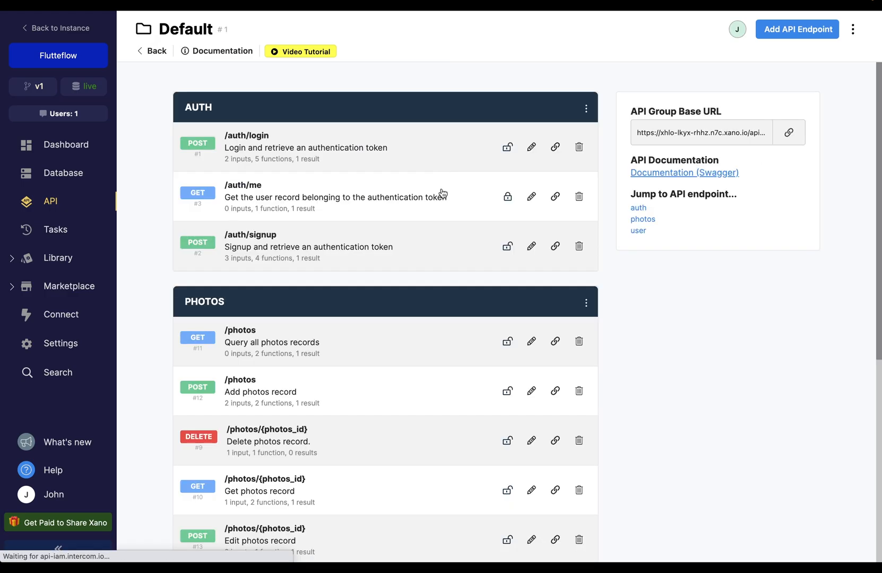
{"action": "left_click", "coordinate": [707, 173]}
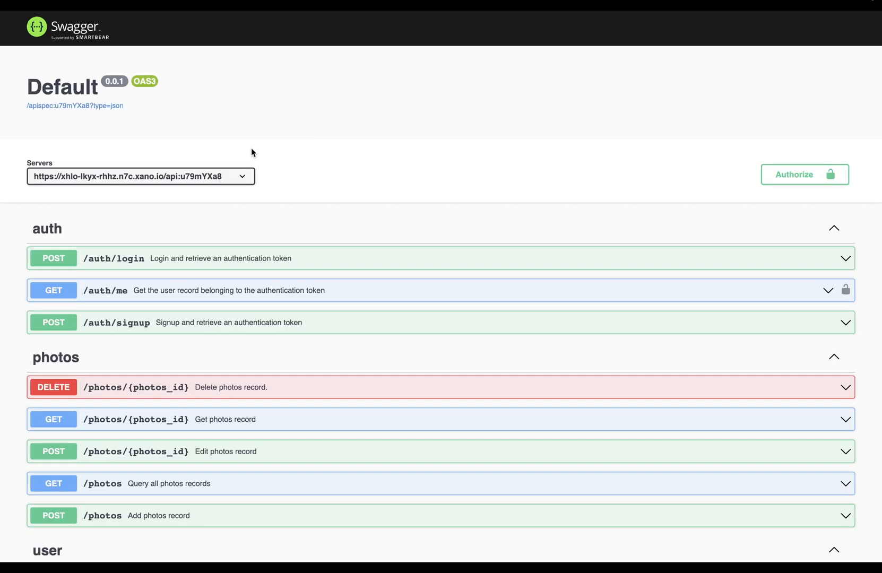
{"action": "left_click", "coordinate": [75, 106]}
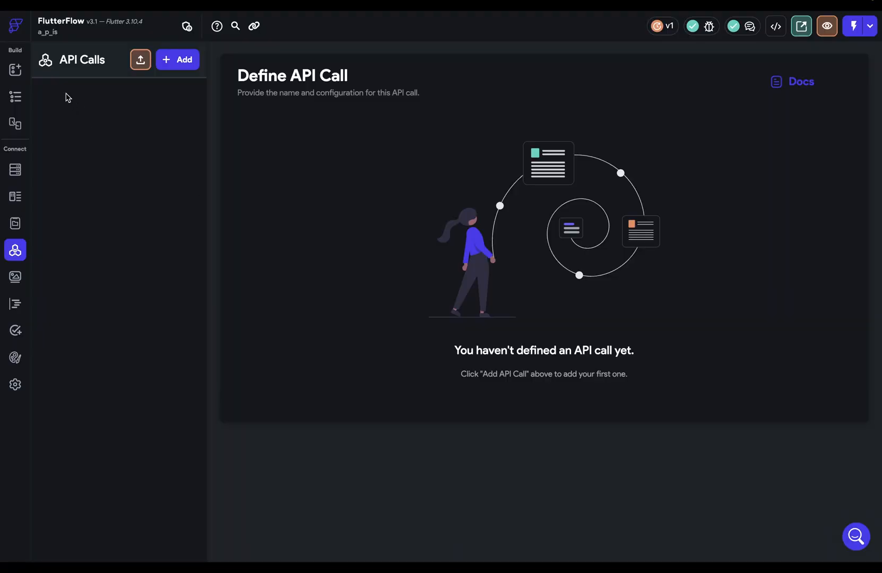
Step: Import the Xano OpenAPI spec into FlutterFlow as an API group renamed 'Photo'
{"action": "left_click", "coordinate": [140, 62]}
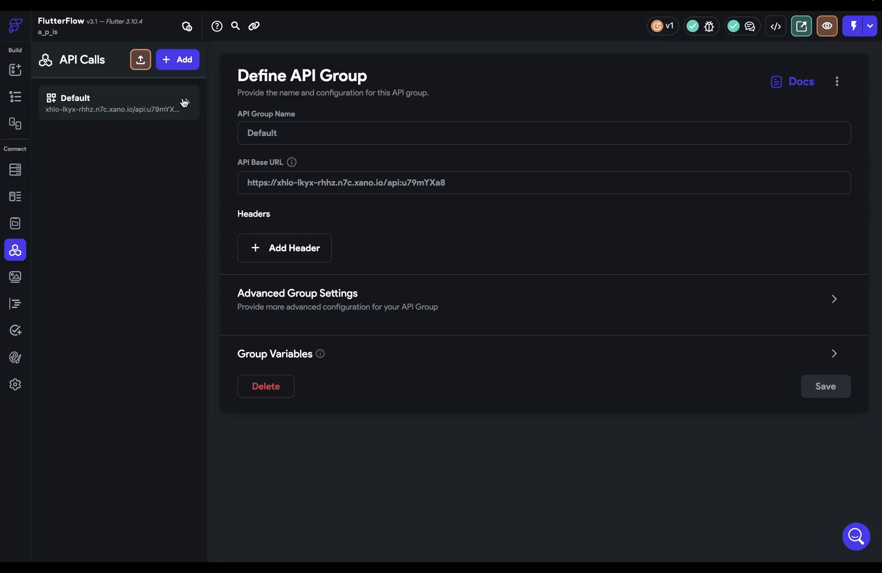
{"action": "left_click", "coordinate": [184, 102]}
{"action": "scroll", "coordinate": [133, 195], "scroll_direction": "down", "scroll_amount": 1}
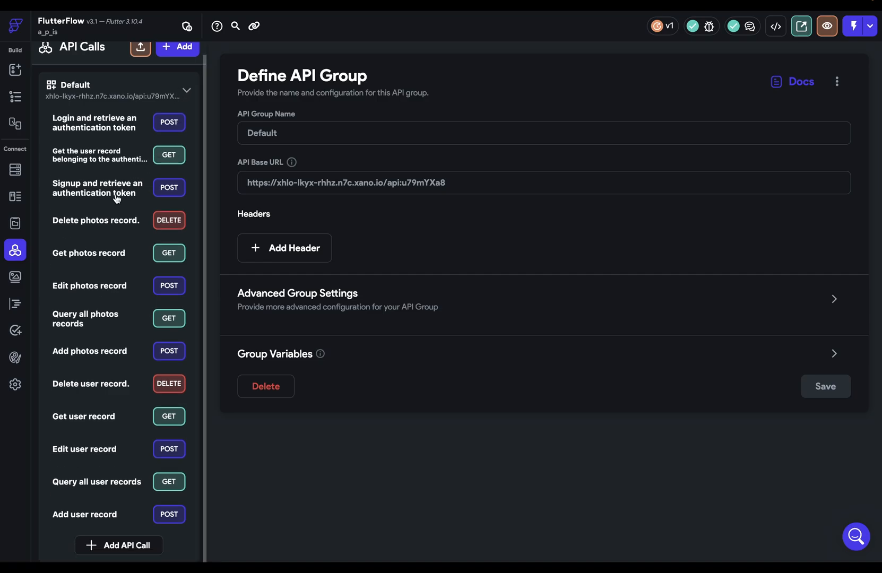
{"action": "left_click", "coordinate": [109, 196]}
{"action": "left_click", "coordinate": [109, 197]}
{"action": "left_click", "coordinate": [310, 135]}
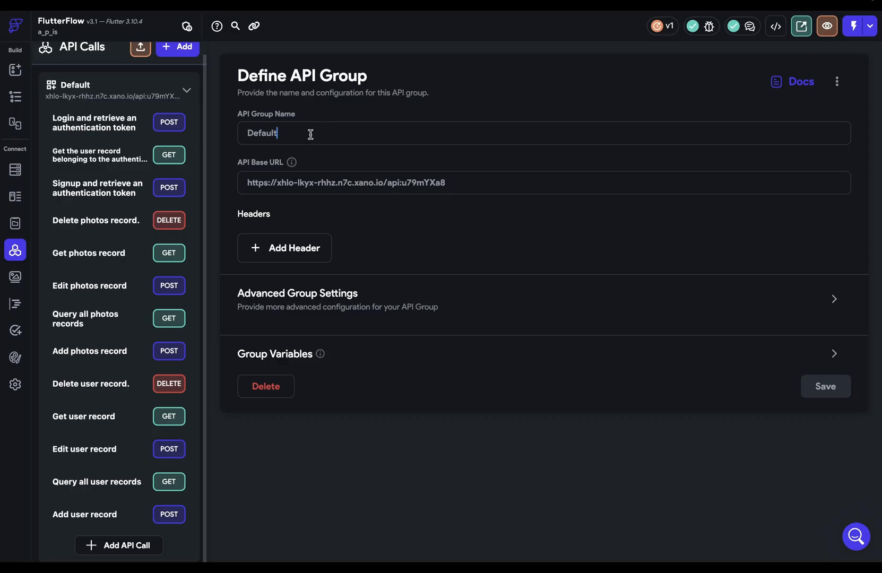
{"action": "key", "text": "super+a"}
{"action": "type", "text": "Photo"}
{"action": "left_click", "coordinate": [818, 387]}
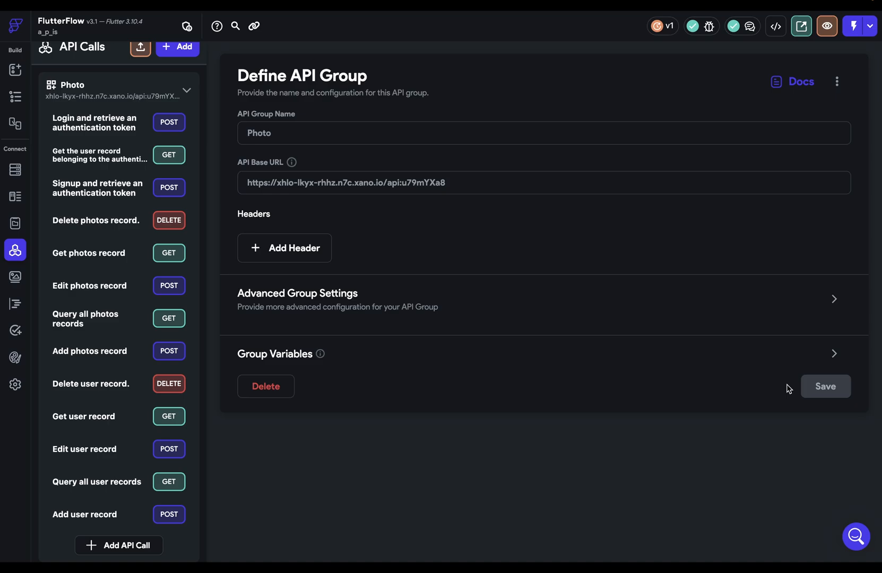
Step: Browse the Get user record, signup, and Get photos record calls, then delete the Photo group
{"action": "left_click", "coordinate": [96, 168]}
{"action": "left_click", "coordinate": [96, 186]}
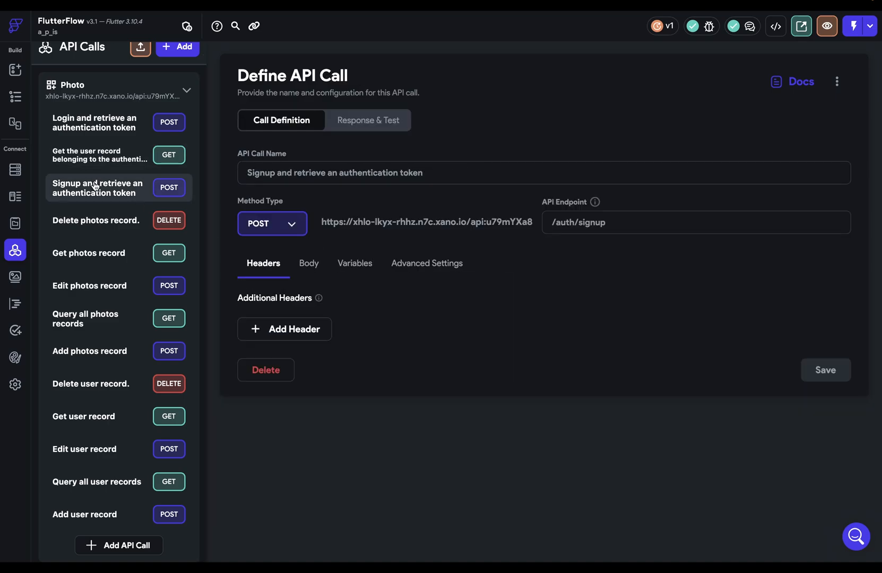
{"action": "left_click", "coordinate": [95, 256]}
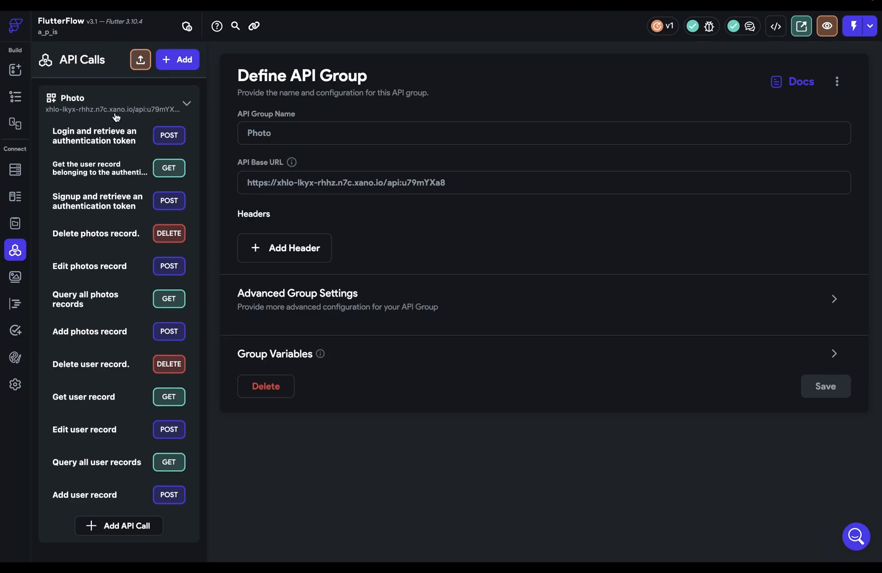
{"action": "left_click", "coordinate": [106, 109]}
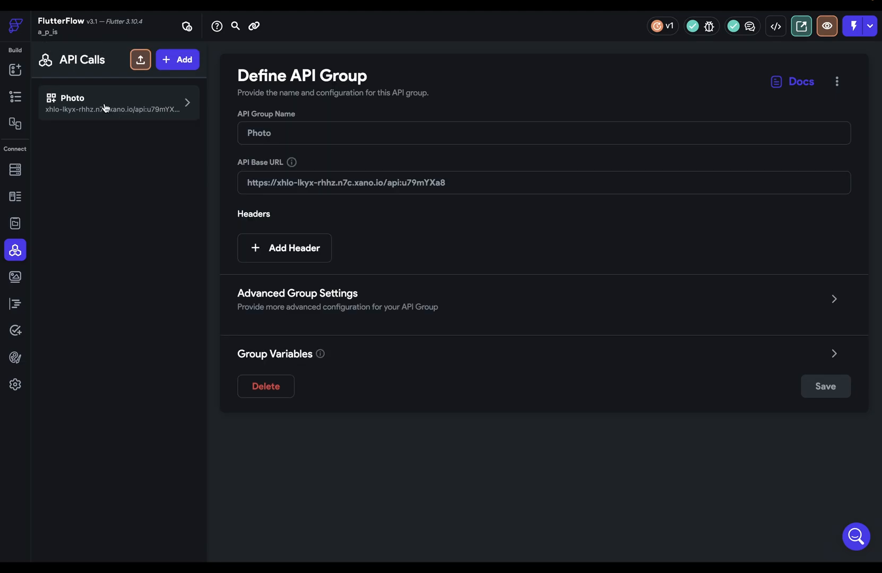
{"action": "left_click", "coordinate": [265, 386]}
{"action": "left_click", "coordinate": [535, 312]}
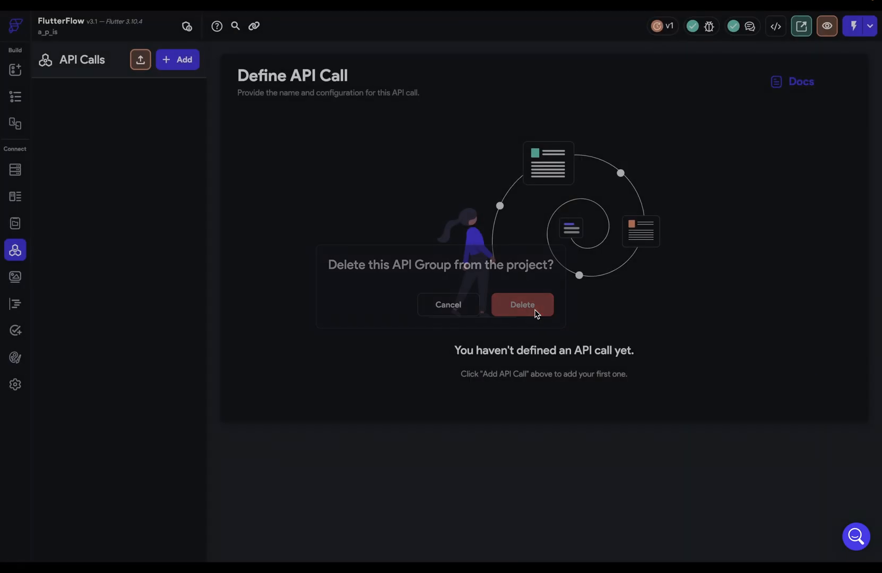
{"action": "left_click", "coordinate": [175, 60]}
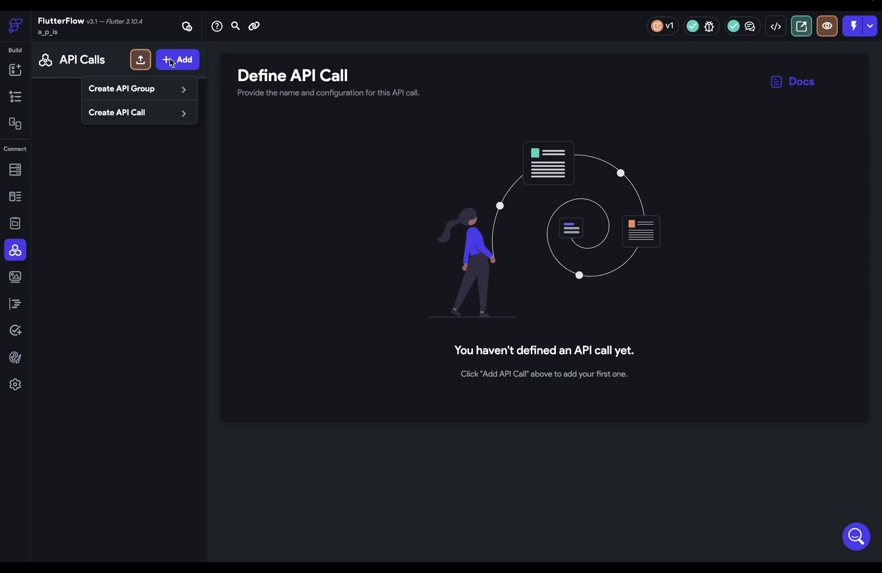
{"action": "left_click", "coordinate": [134, 88]}
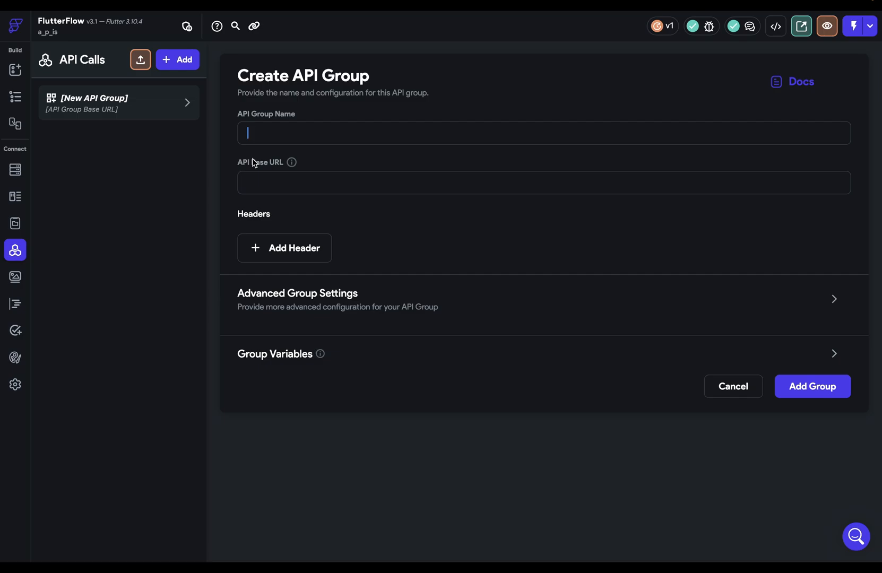
{"action": "left_click", "coordinate": [264, 186]}
{"action": "left_click", "coordinate": [330, 253]}
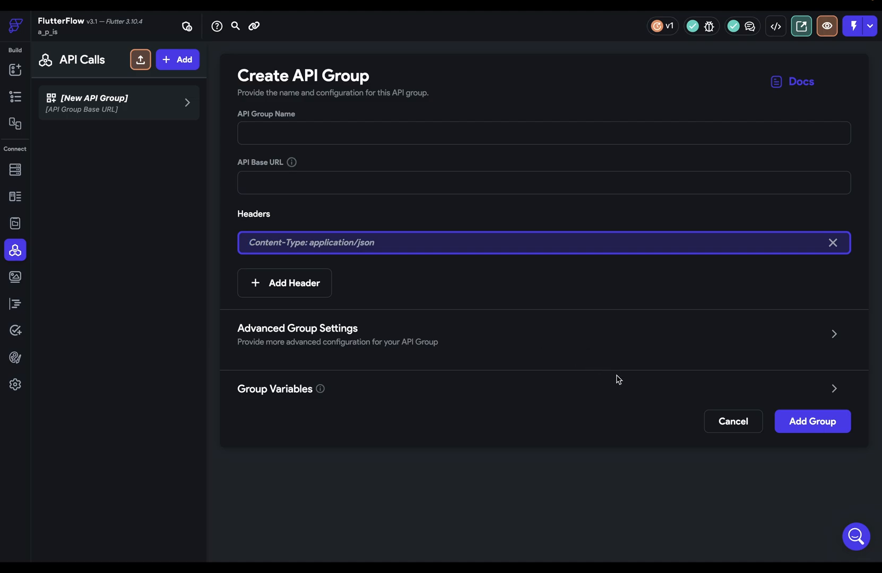
{"action": "left_click", "coordinate": [834, 390]}
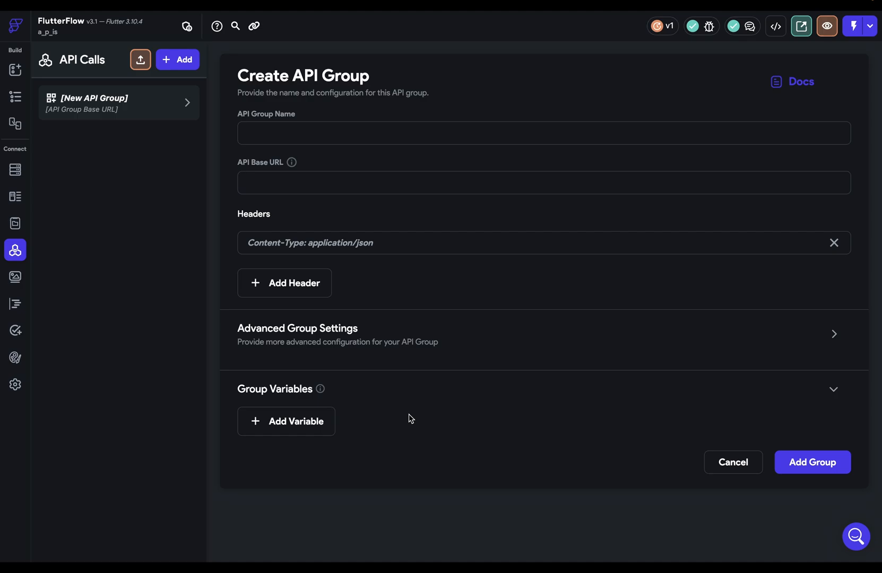
{"action": "left_click", "coordinate": [733, 463]}
{"action": "left_click", "coordinate": [189, 64]}
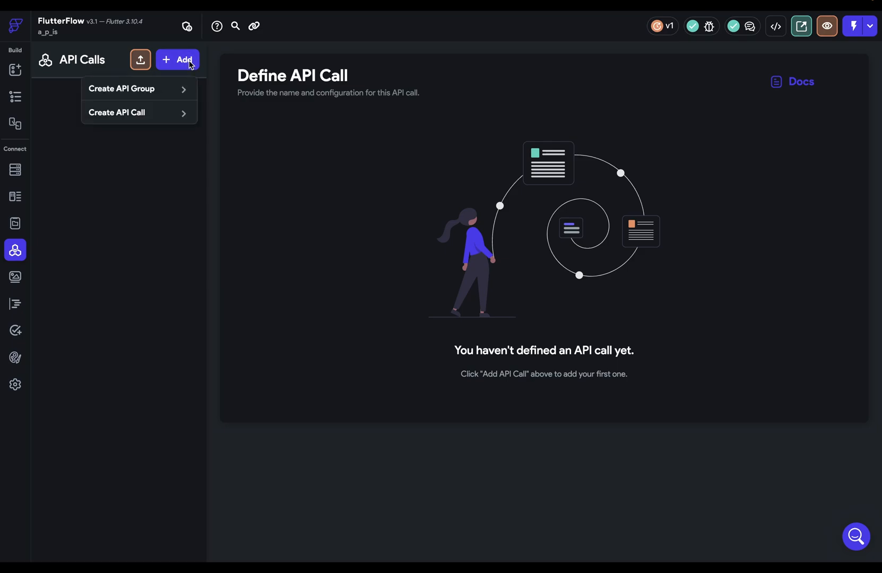
Step: Check the photos table records in Xano and copy the GET /photos endpoint link from the Default group
{"action": "left_click", "coordinate": [147, 113]}
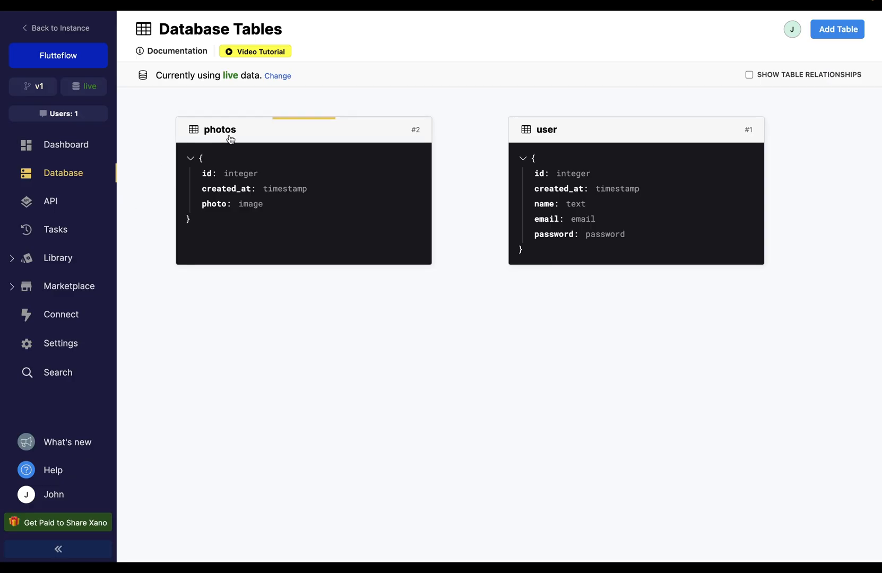
{"action": "left_click", "coordinate": [261, 171]}
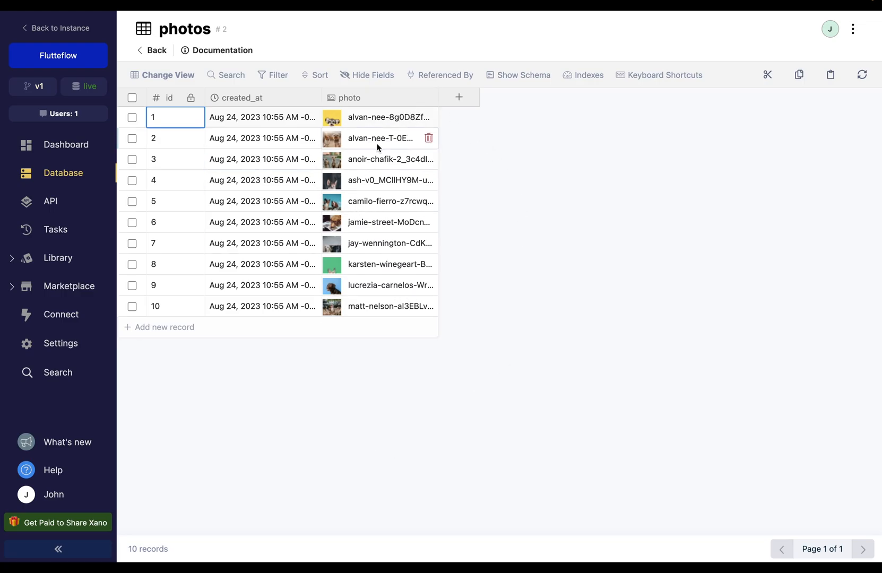
{"action": "left_click", "coordinate": [53, 206]}
{"action": "left_click", "coordinate": [484, 191]}
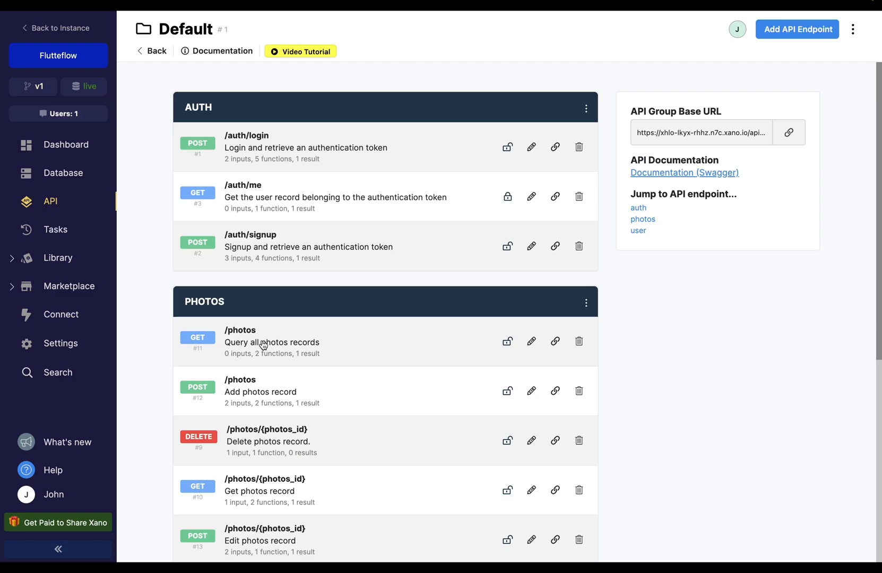
{"action": "left_click", "coordinate": [556, 346]}
Step: Add a GET API call named 'Get All Photos' using the pasted Xano /photos URL
{"action": "key", "text": "ctrl+Tab"}
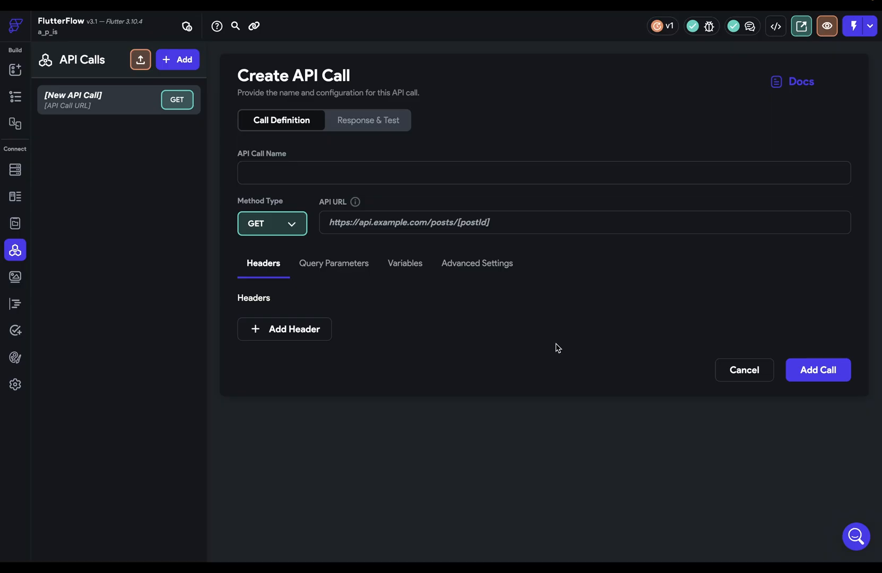
{"action": "type", "text": "Get All Photos"}
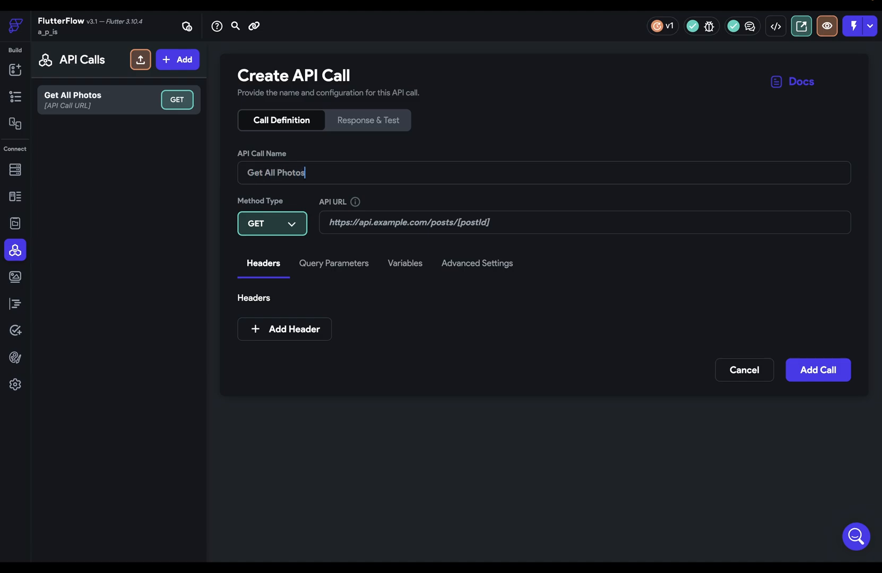
{"action": "left_click", "coordinate": [394, 222]}
{"action": "key", "text": "ctrl+v"}
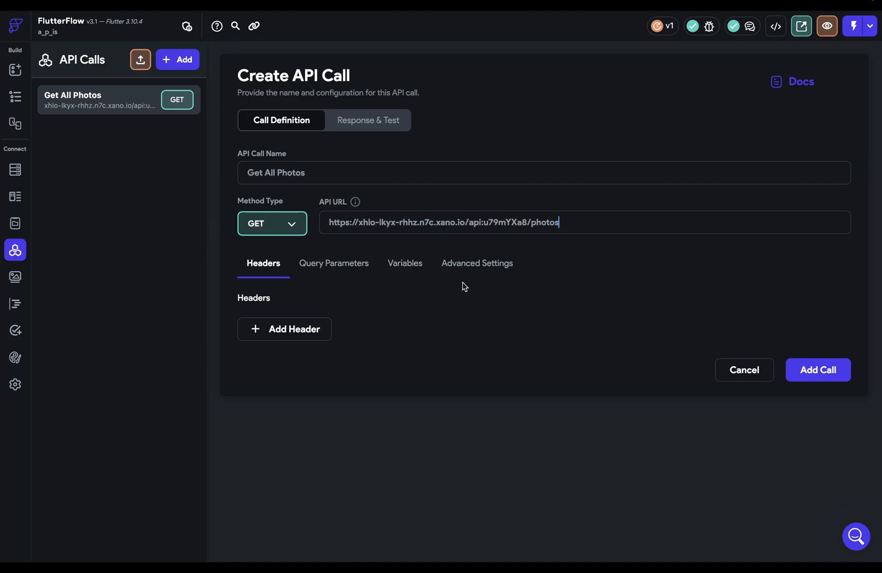
{"action": "left_click", "coordinate": [790, 371]}
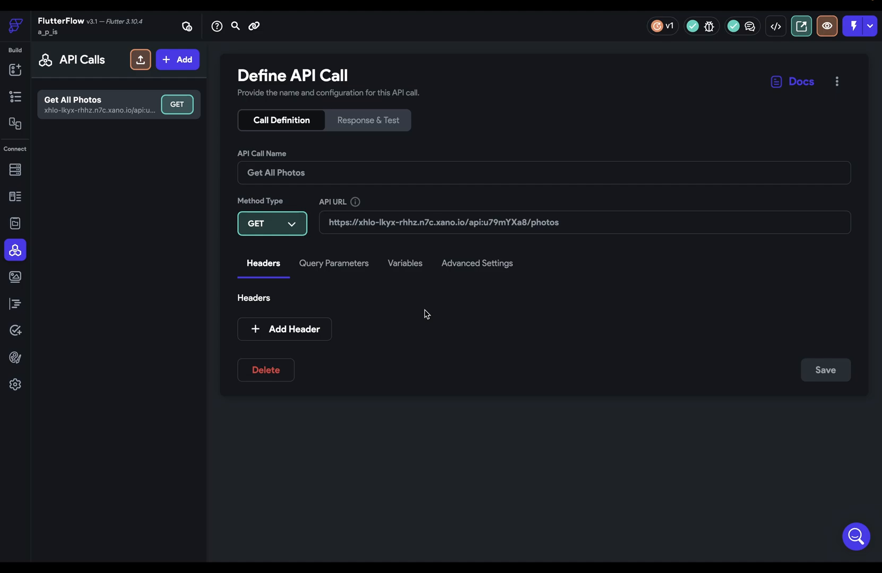
Step: Test Get All Photos and inspect its headers, request preview and JSON body of photo records
{"action": "left_click", "coordinate": [356, 123]}
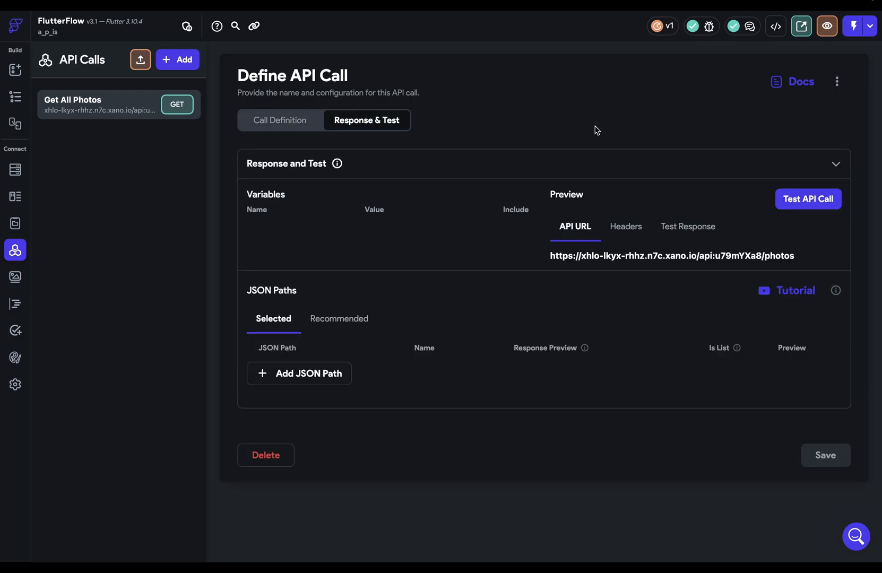
{"action": "left_click", "coordinate": [814, 205]}
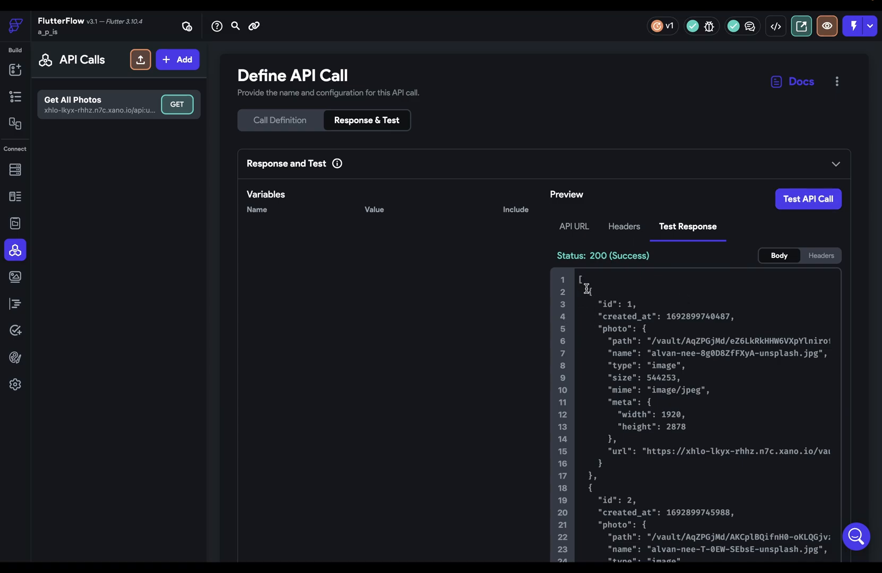
{"action": "left_click_drag", "start_coordinate": [588, 290], "coordinate": [598, 475]}
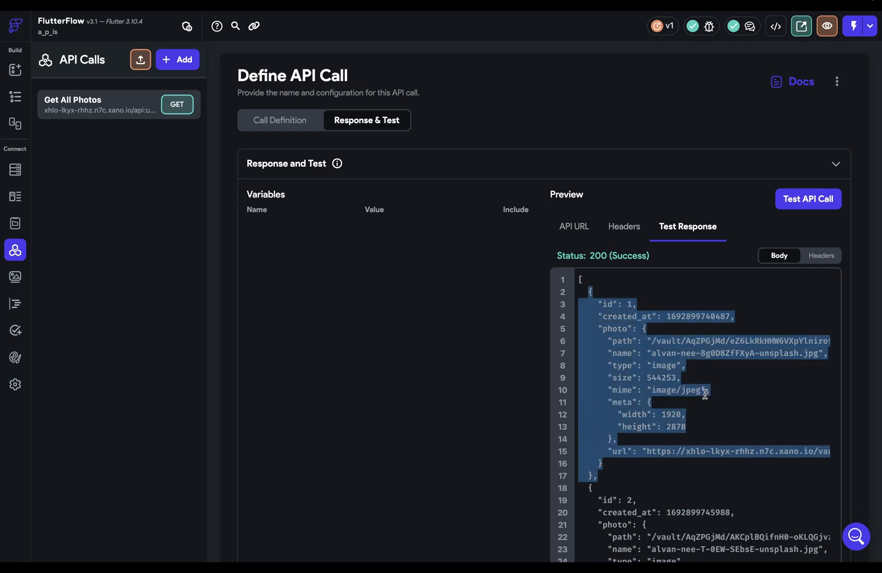
{"action": "left_click", "coordinate": [638, 304]}
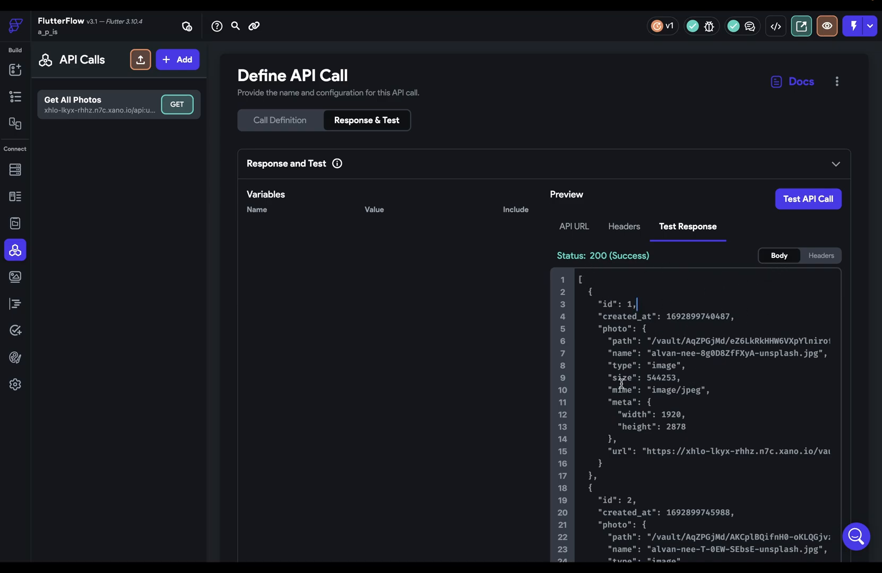
{"action": "left_click", "coordinate": [830, 260]}
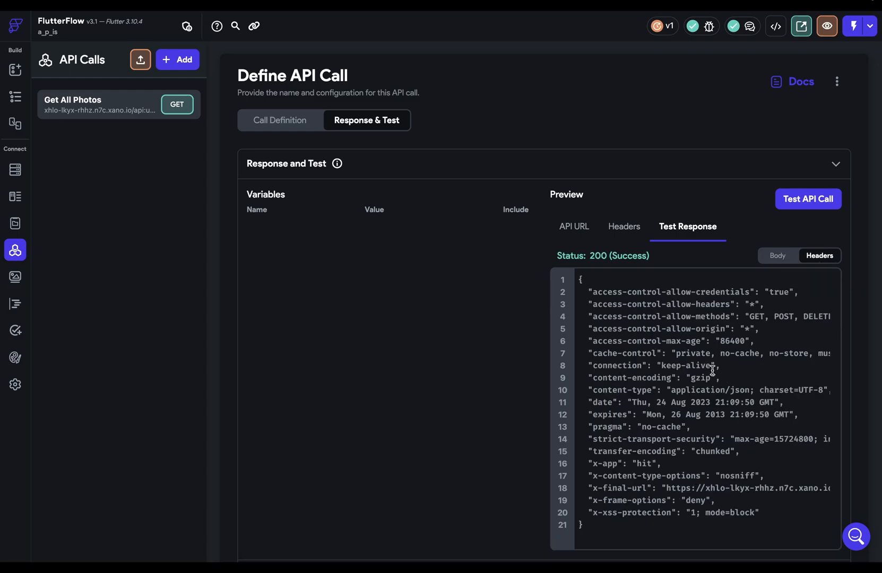
{"action": "left_click", "coordinate": [625, 228]}
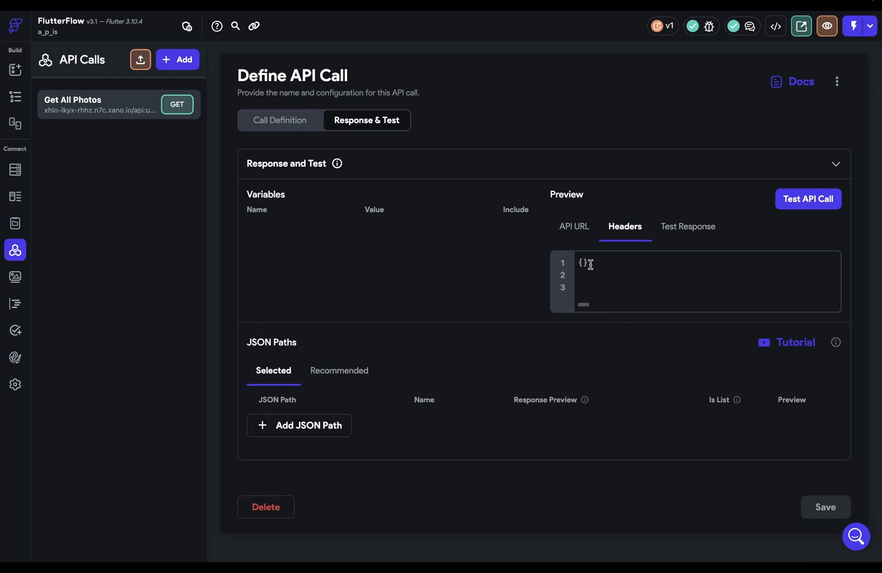
{"action": "left_click", "coordinate": [583, 237]}
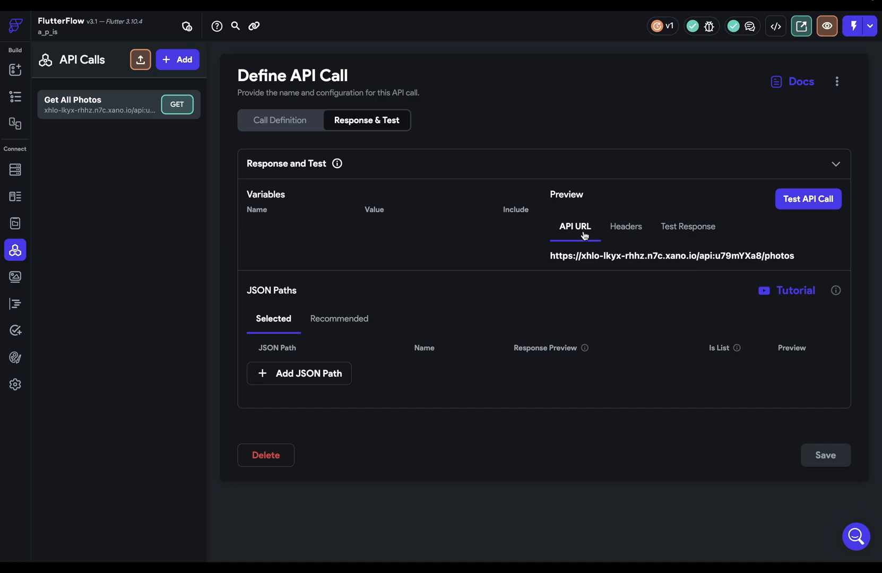
{"action": "left_click", "coordinate": [693, 228]}
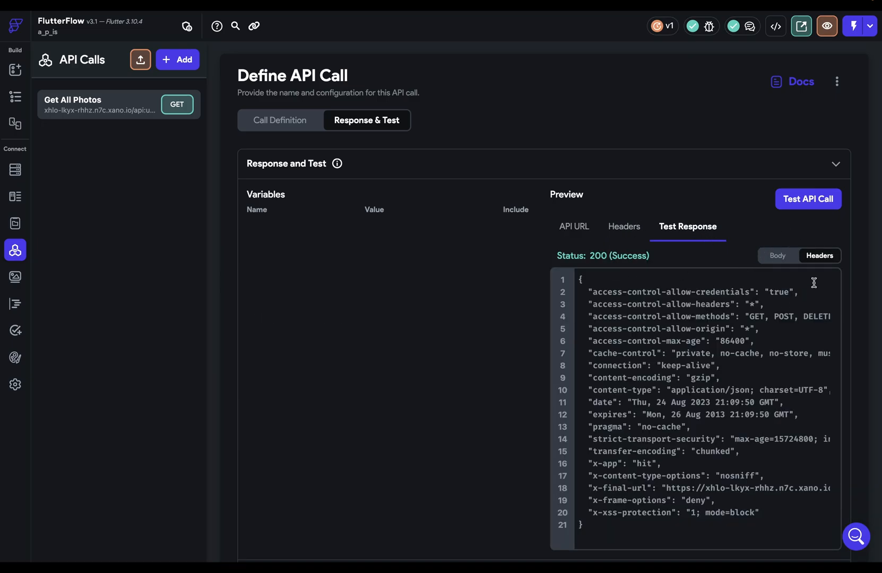
{"action": "left_click", "coordinate": [778, 257]}
{"action": "scroll", "coordinate": [457, 369], "scroll_direction": "down", "scroll_amount": 3}
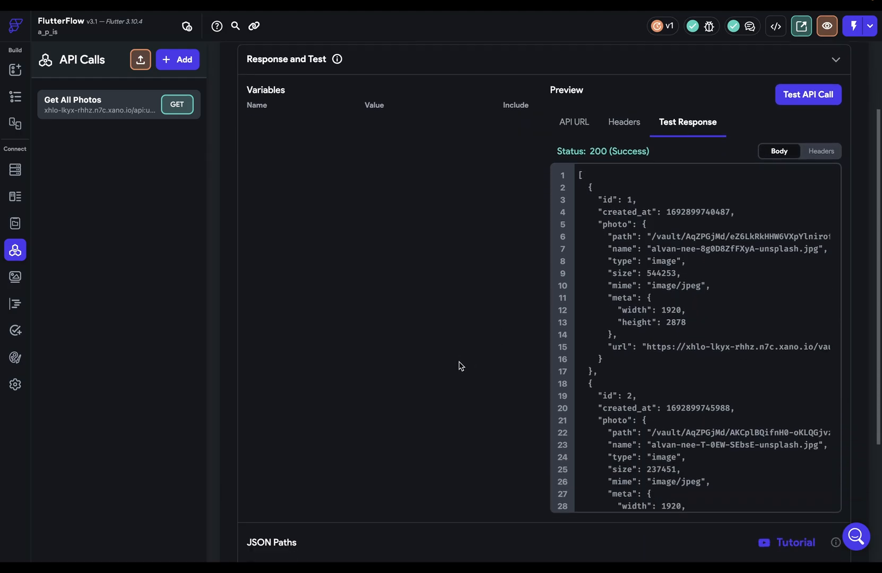
{"action": "scroll", "coordinate": [459, 366], "scroll_direction": "down", "scroll_amount": 3}
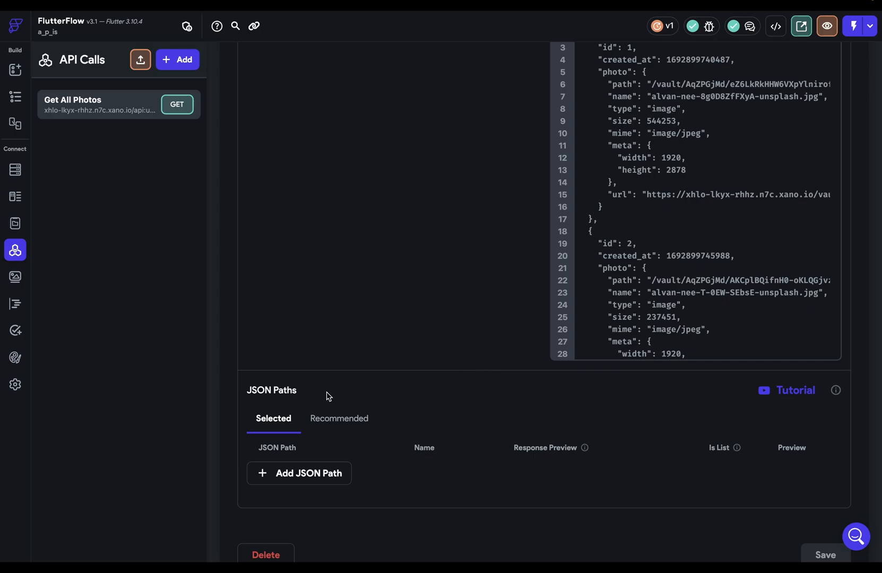
Step: Try a $[:].photo.name JSON path named PhotoName, preview its values, then delete it
{"action": "left_click", "coordinate": [329, 420]}
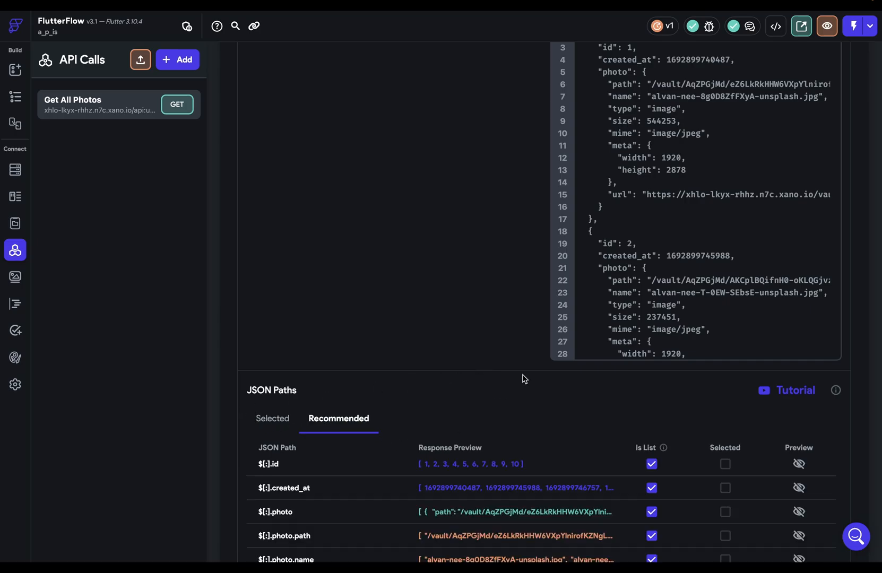
{"action": "scroll", "coordinate": [525, 379], "scroll_direction": "down", "scroll_amount": 3}
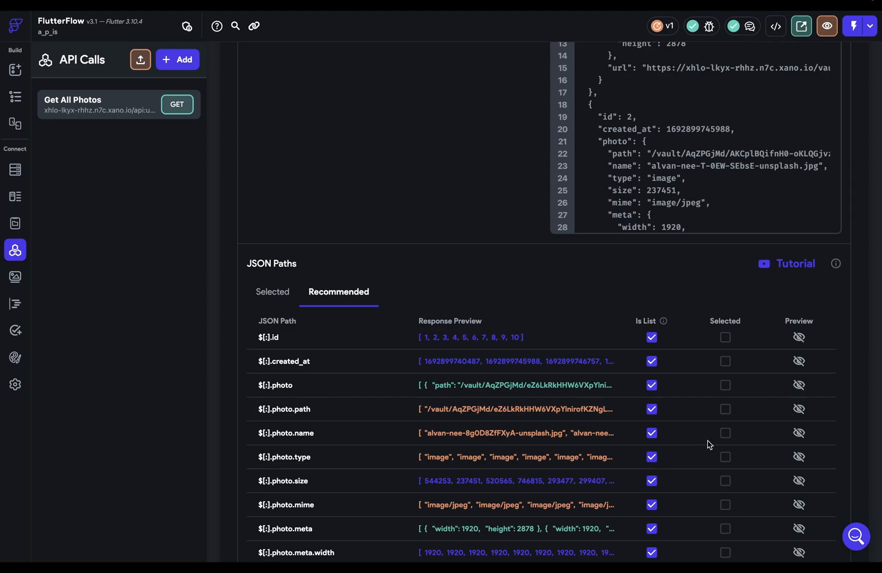
{"action": "left_click", "coordinate": [726, 434]}
{"action": "left_click", "coordinate": [274, 293]}
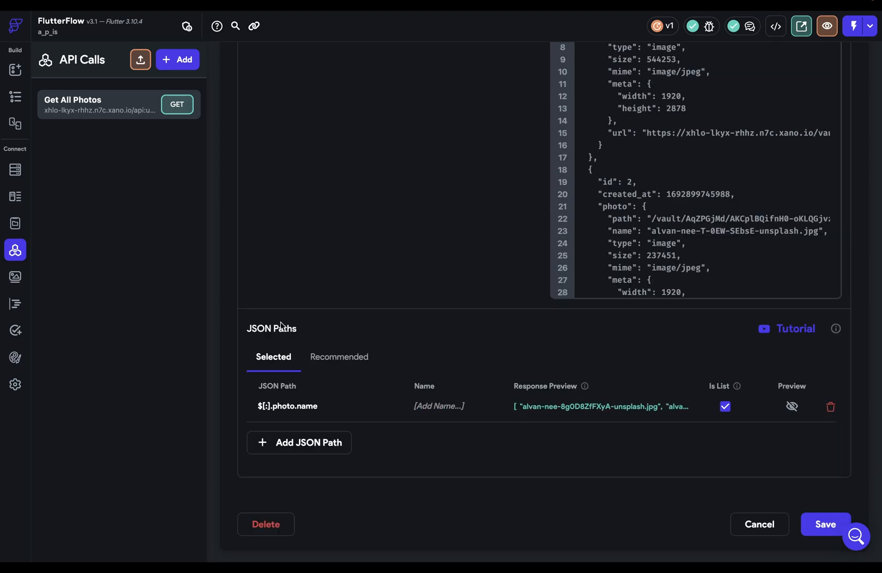
{"action": "left_click", "coordinate": [449, 405]}
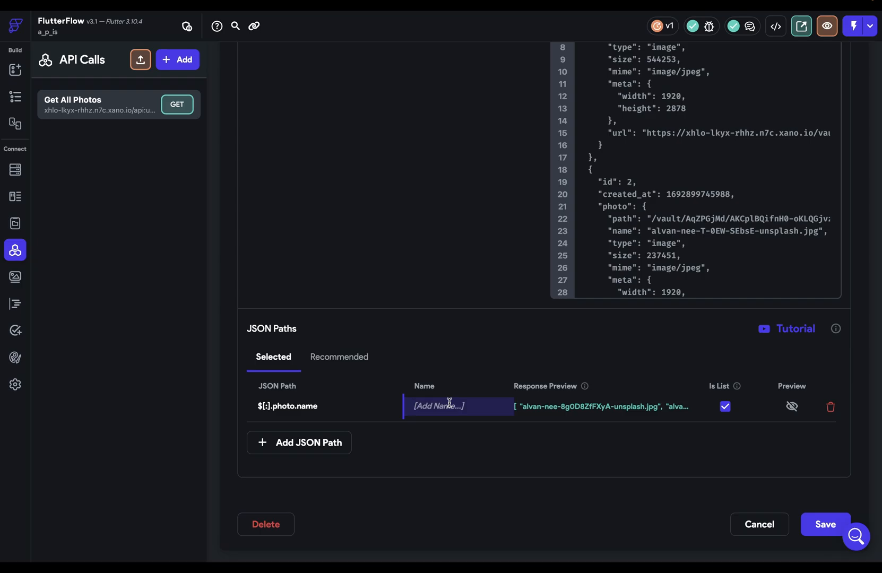
{"action": "type", "text": "PhotoName"}
{"action": "left_click", "coordinate": [791, 409]}
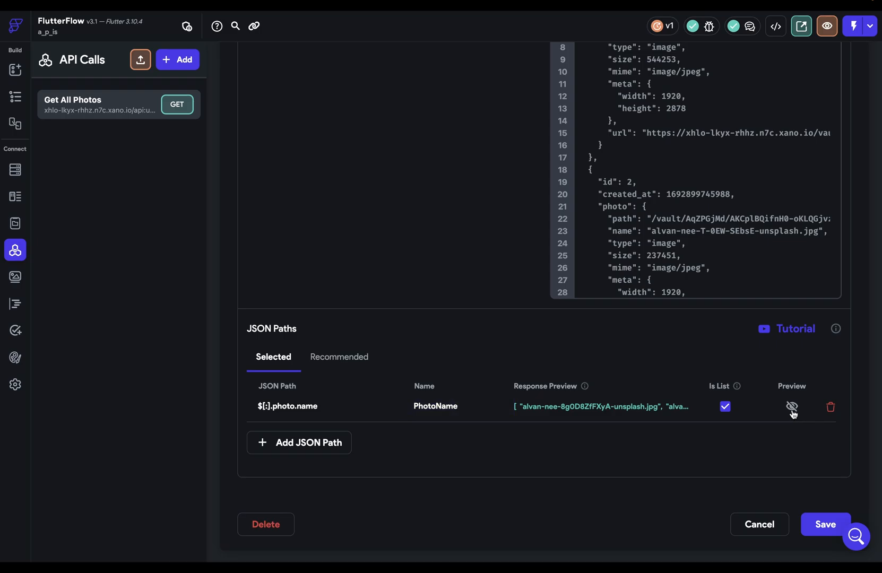
{"action": "left_click_drag", "start_coordinate": [585, 360], "coordinate": [605, 469]}
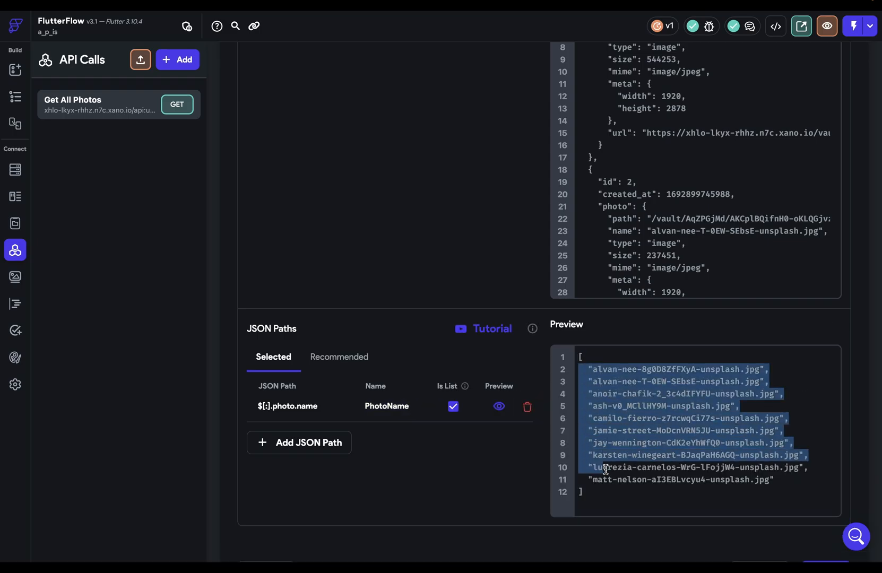
{"action": "left_click", "coordinate": [495, 409]}
{"action": "left_click", "coordinate": [498, 410]}
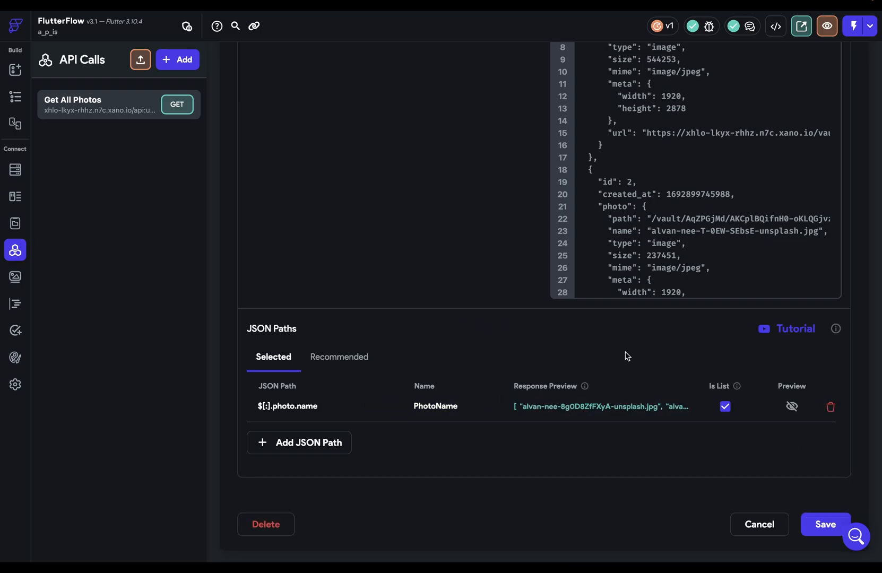
{"action": "left_click", "coordinate": [830, 407]}
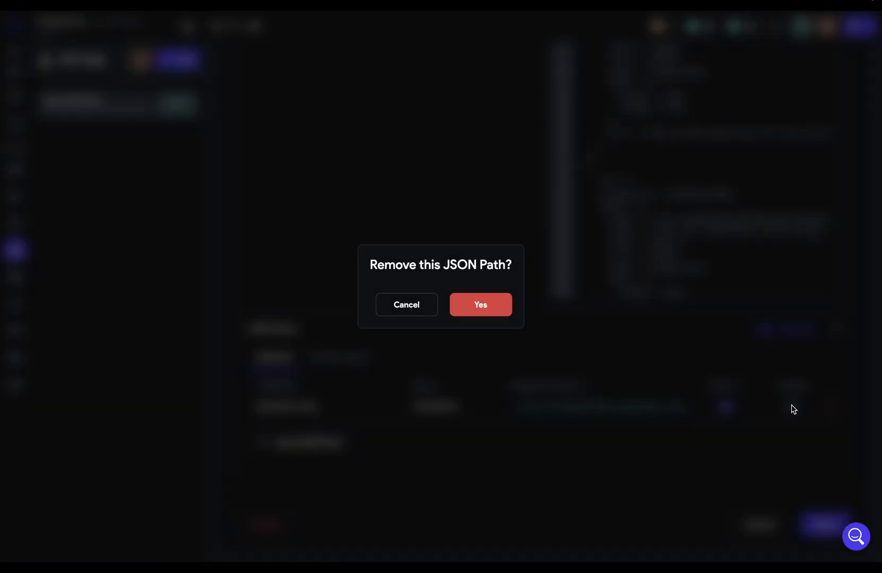
{"action": "left_click", "coordinate": [509, 312]}
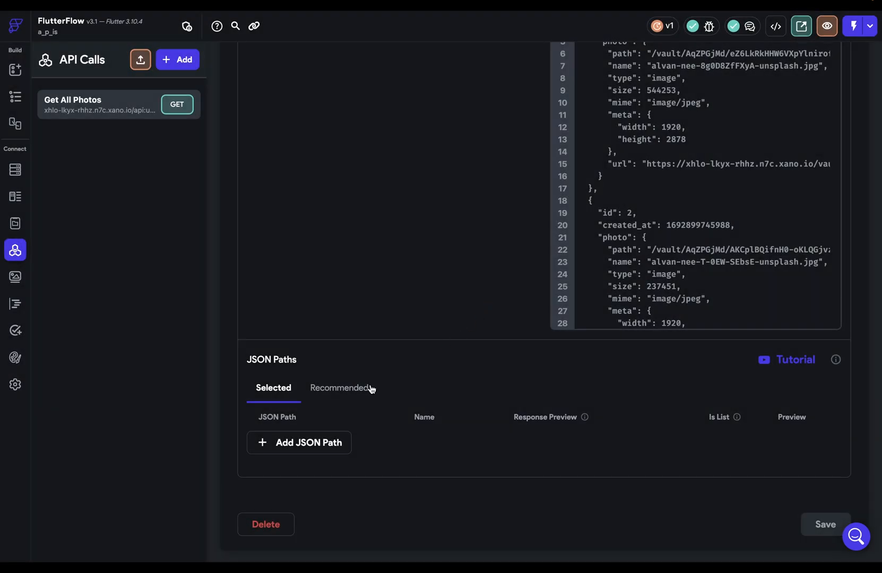
Step: Add the $[:].photo.url JSON path named URL and save the call
{"action": "scroll", "coordinate": [651, 233], "scroll_direction": "up", "scroll_amount": 3}
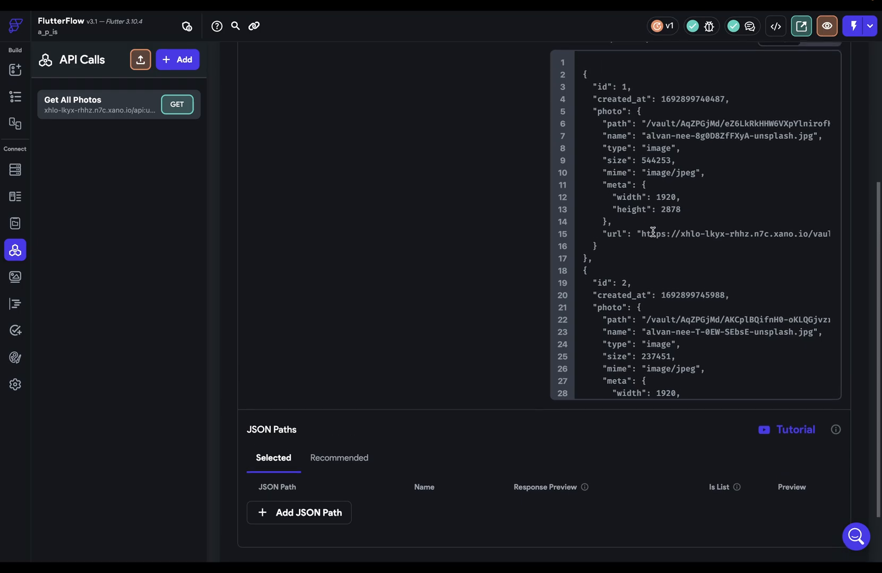
{"action": "left_click_drag", "start_coordinate": [605, 234], "coordinate": [622, 235]}
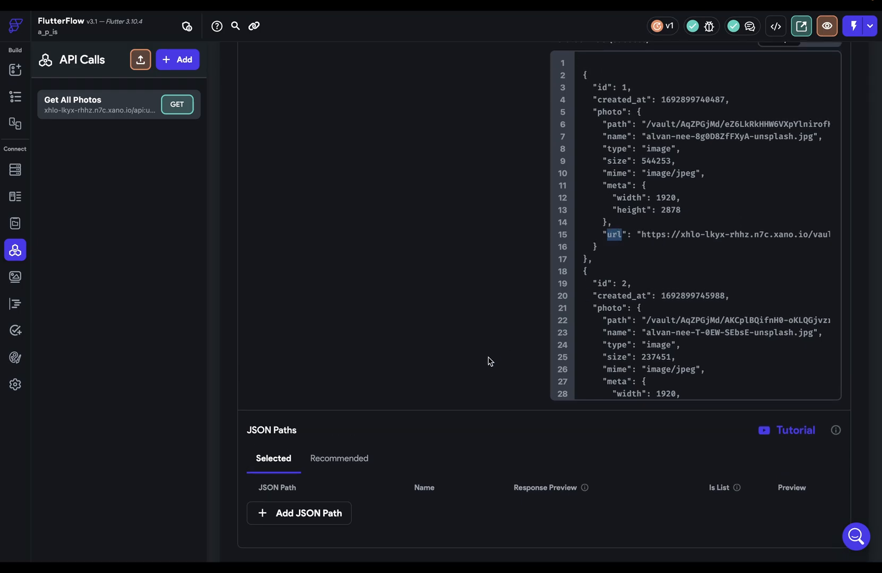
{"action": "left_click", "coordinate": [348, 459]}
{"action": "scroll", "coordinate": [447, 317], "scroll_direction": "down", "scroll_amount": 6}
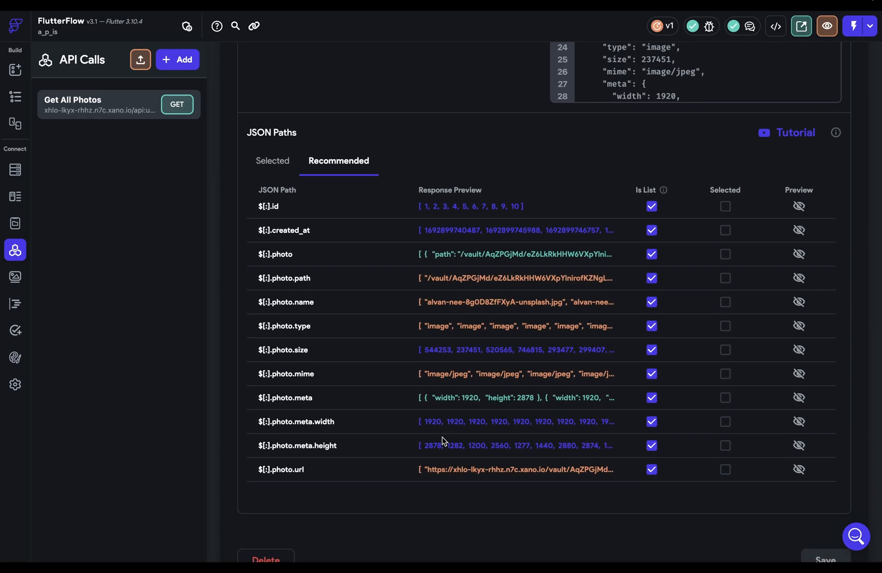
{"action": "left_click", "coordinate": [725, 469]}
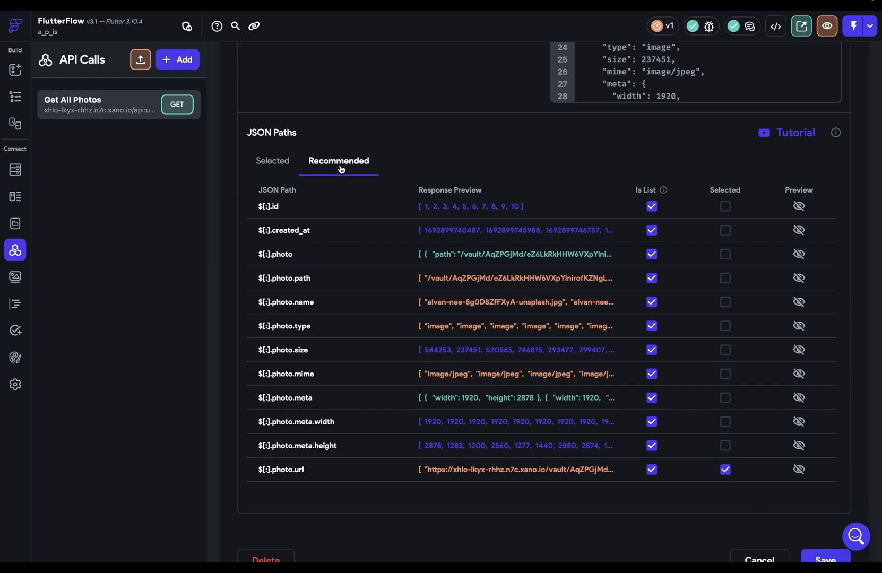
{"action": "left_click", "coordinate": [280, 166]}
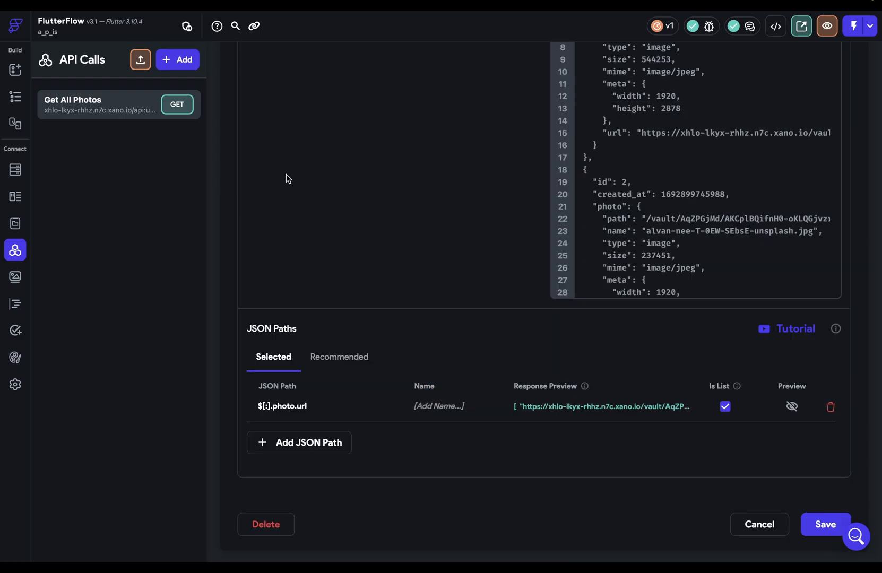
{"action": "left_click", "coordinate": [442, 402]}
{"action": "type", "text": "URL"}
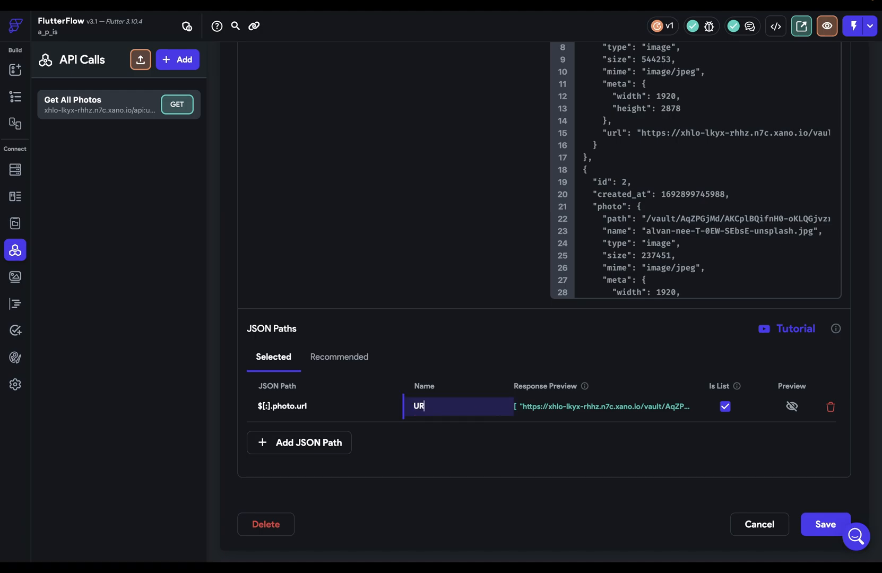
{"action": "left_click", "coordinate": [803, 518]}
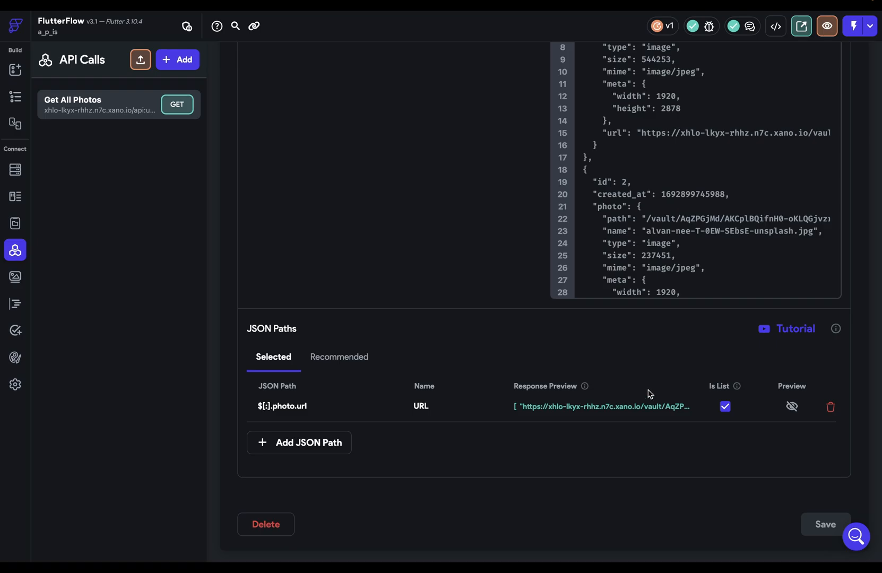
{"action": "scroll", "coordinate": [648, 395], "scroll_direction": "up", "scroll_amount": 4}
{"action": "scroll", "coordinate": [648, 390], "scroll_direction": "up", "scroll_amount": 1}
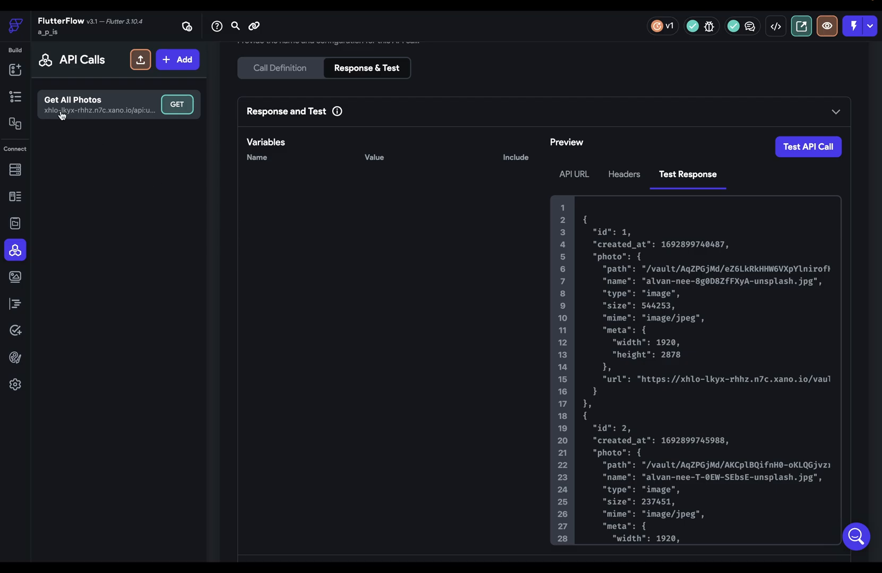
{"action": "left_click", "coordinate": [16, 98]}
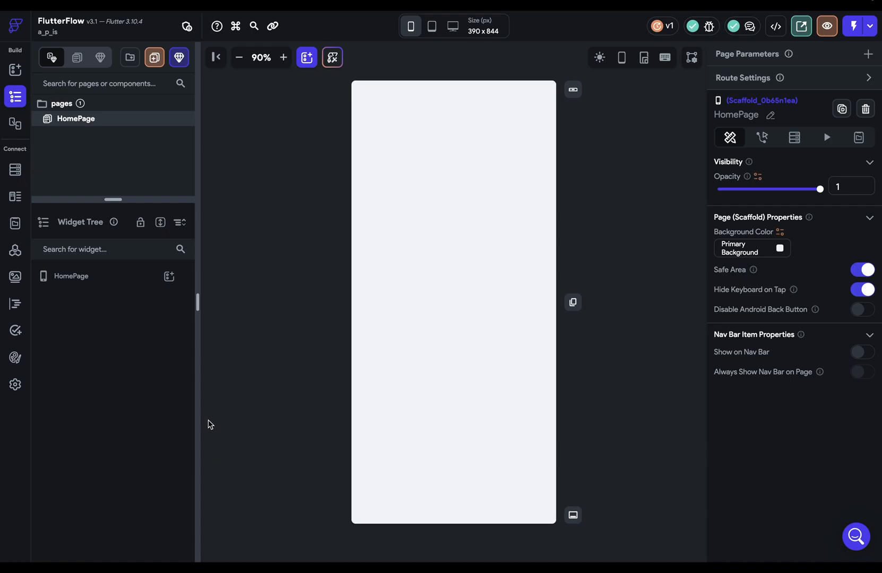
Step: Add a GridView to HomePage with an Image inside it
{"action": "left_click", "coordinate": [172, 280]}
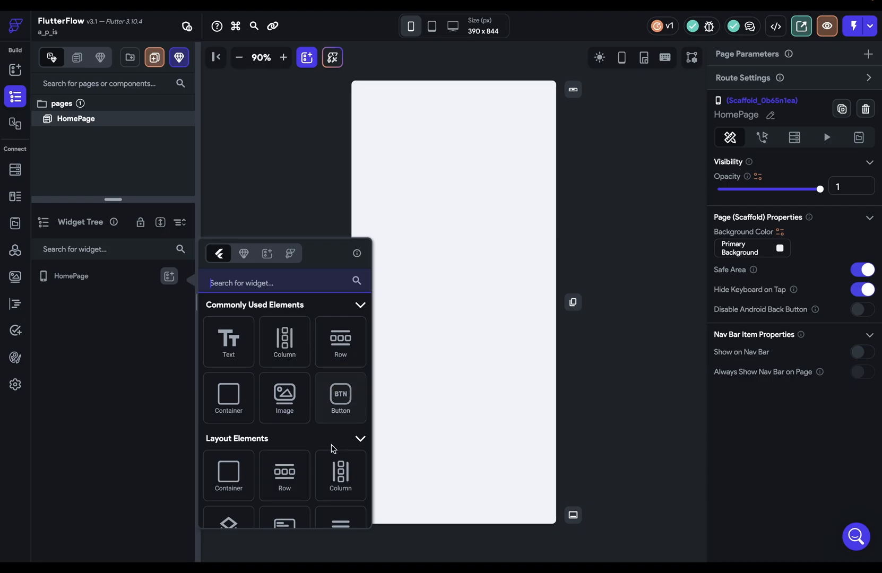
{"action": "scroll", "coordinate": [324, 419], "scroll_direction": "down", "scroll_amount": 3}
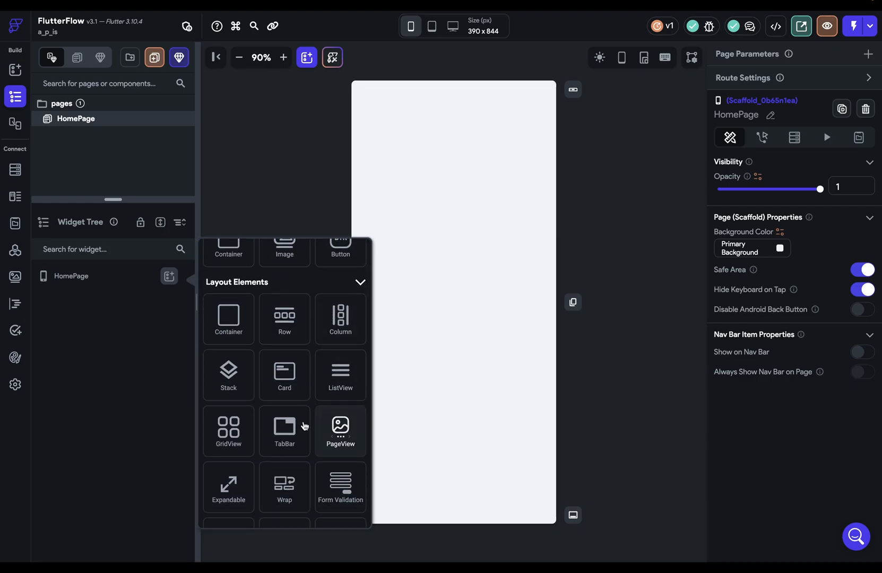
{"action": "left_click", "coordinate": [238, 425]}
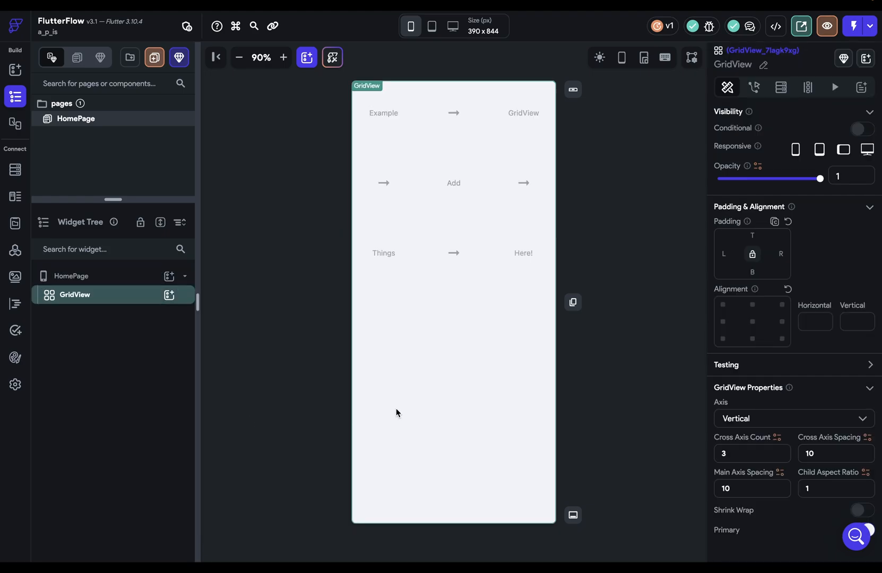
{"action": "left_click", "coordinate": [168, 295]}
{"action": "left_click", "coordinate": [284, 413]}
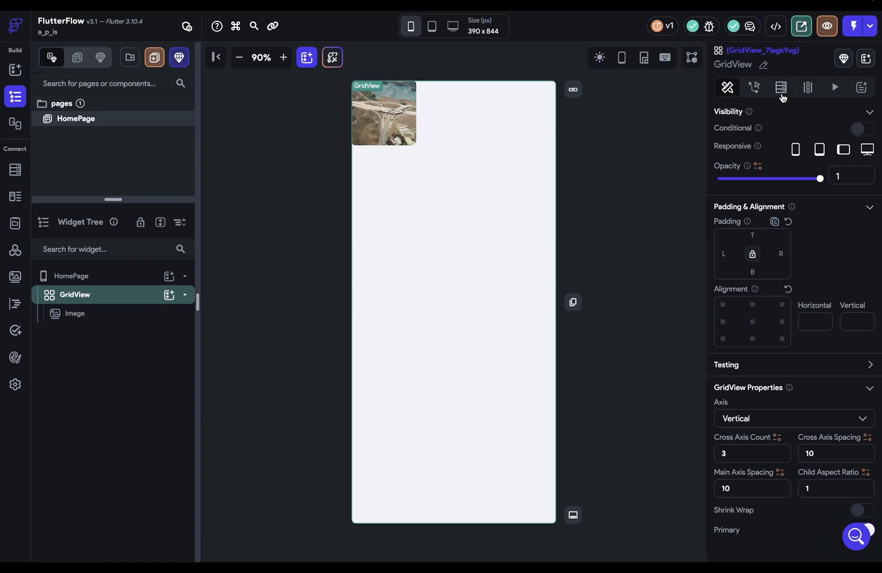
Step: Give the GridView an API Call backend query using Get All Photos
{"action": "left_click", "coordinate": [780, 87]}
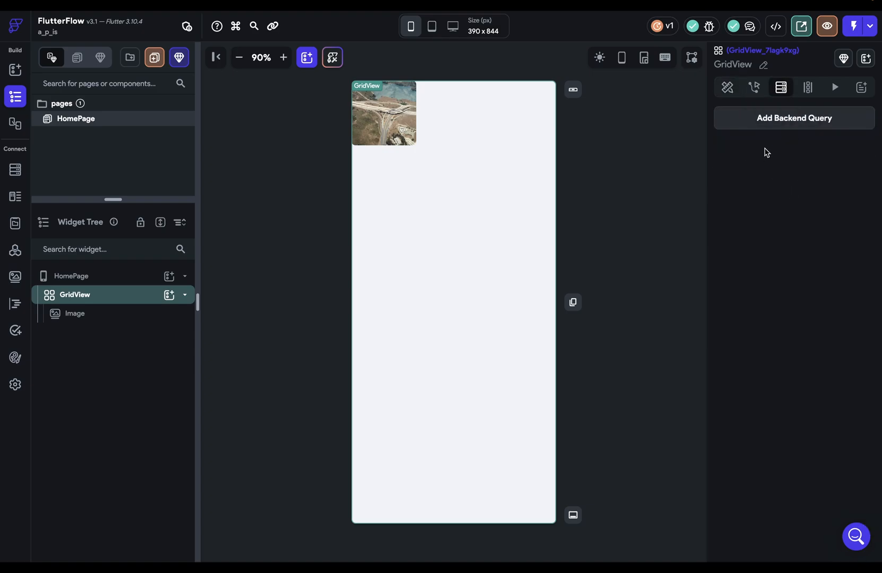
{"action": "left_click", "coordinate": [764, 126]}
{"action": "left_click", "coordinate": [658, 113]}
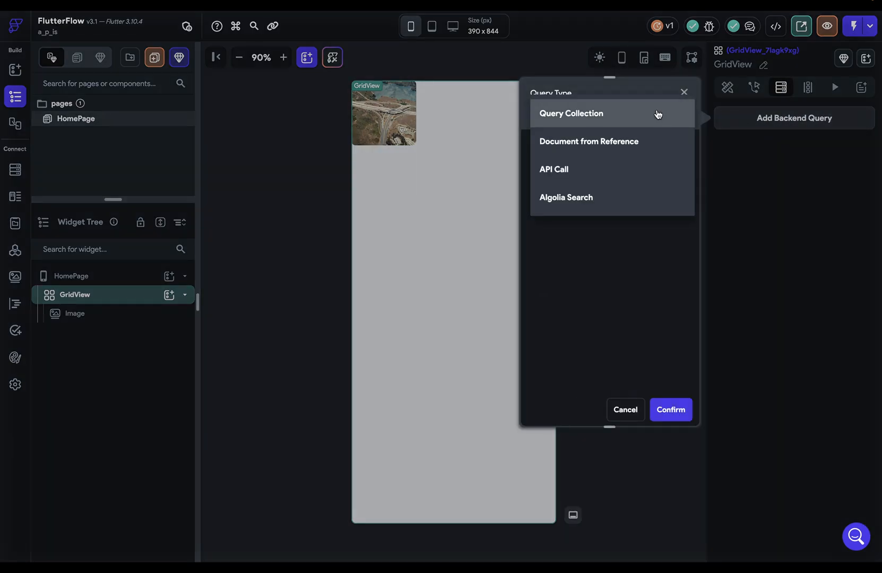
{"action": "left_click", "coordinate": [550, 171]}
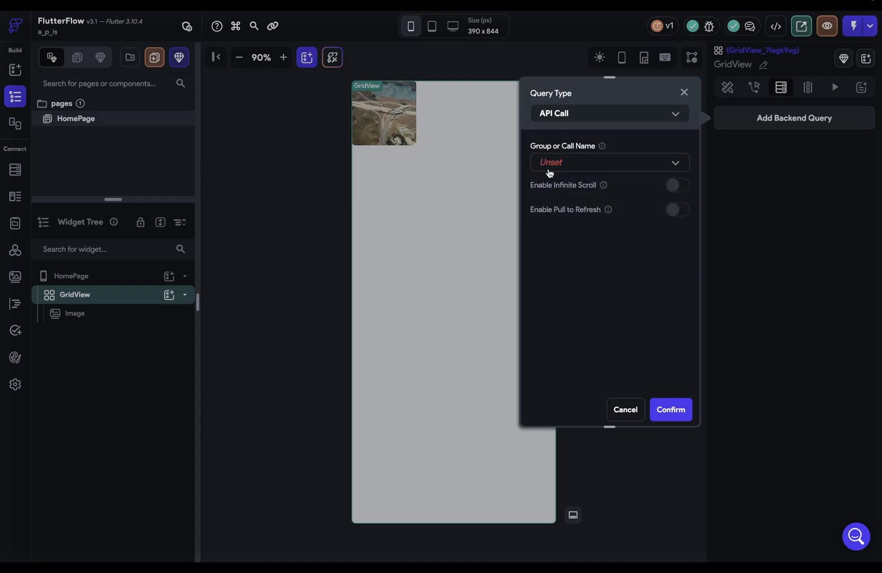
{"action": "left_click", "coordinate": [605, 169]}
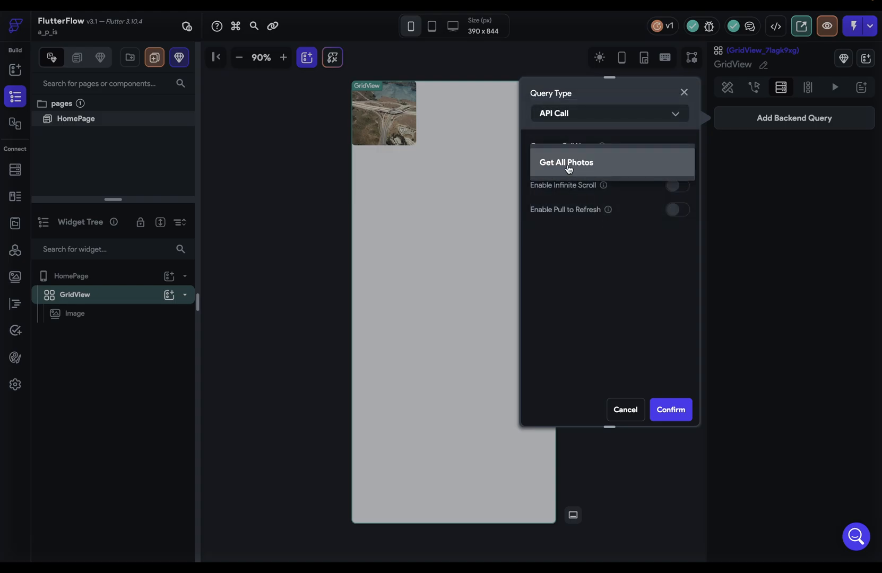
{"action": "left_click", "coordinate": [584, 169]}
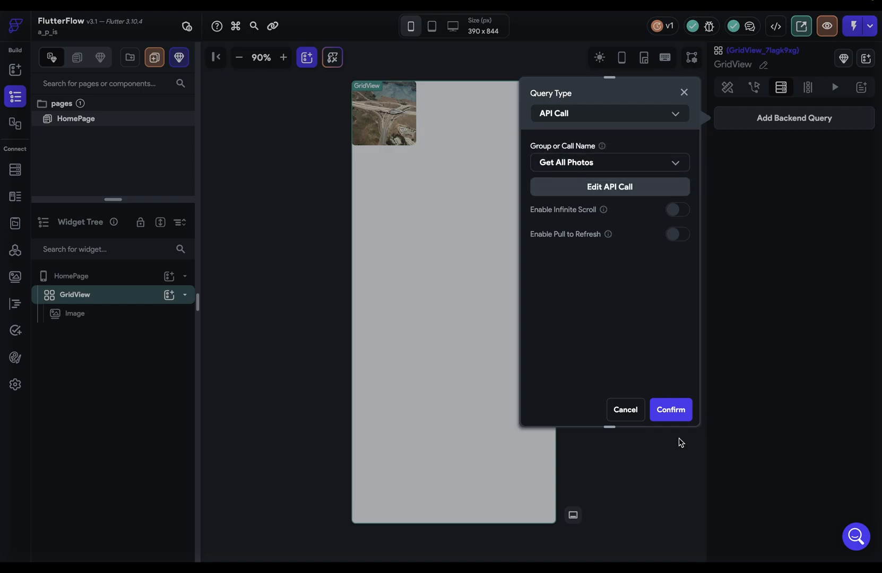
{"action": "left_click", "coordinate": [673, 416]}
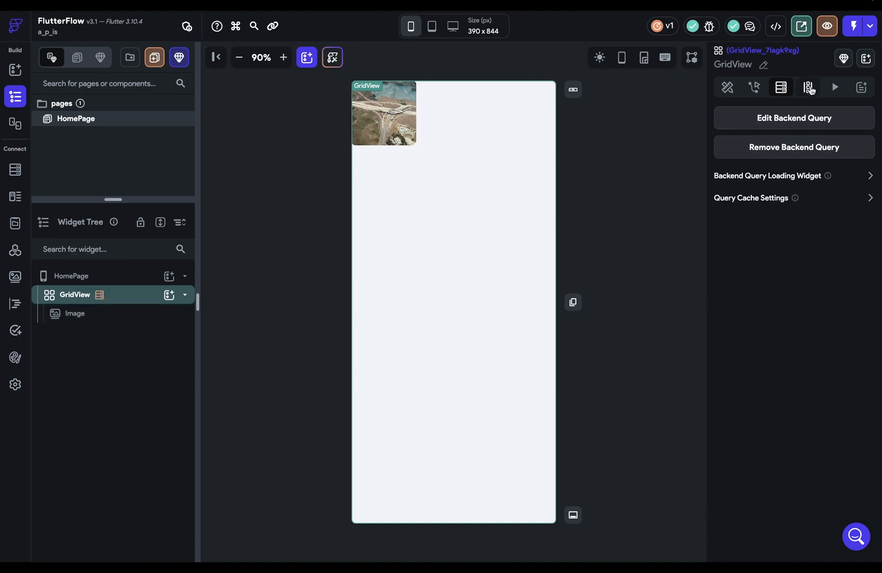
Step: Start generating GridView children from a Photos variable using the Get All Photos JSON Body, then cancel
{"action": "left_click", "coordinate": [808, 88]}
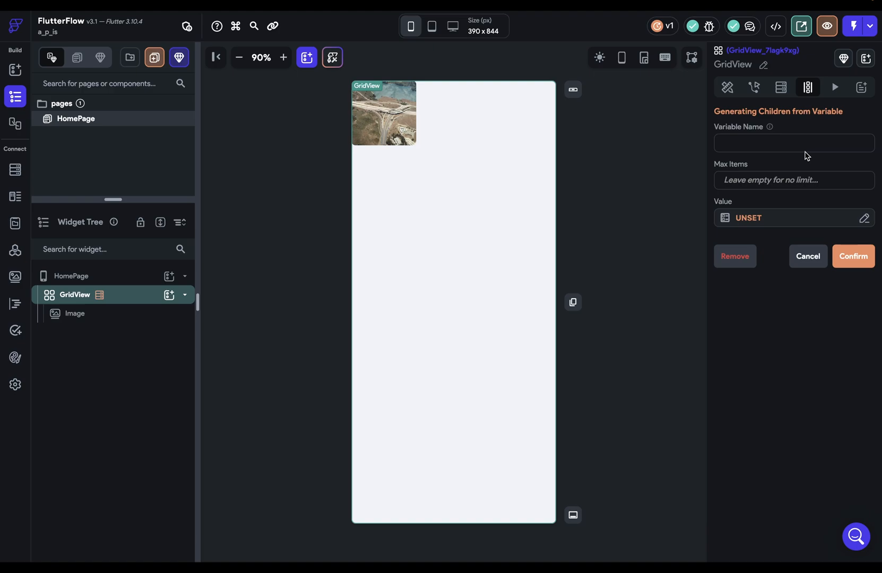
{"action": "left_click", "coordinate": [769, 143]}
{"action": "type", "text": "Photos"}
{"action": "left_click", "coordinate": [756, 222]}
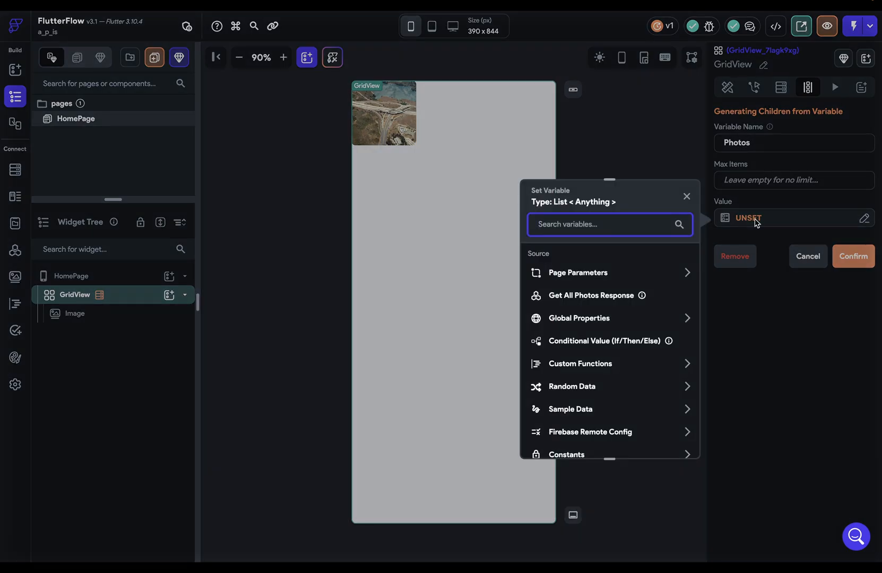
{"action": "left_click", "coordinate": [601, 302]}
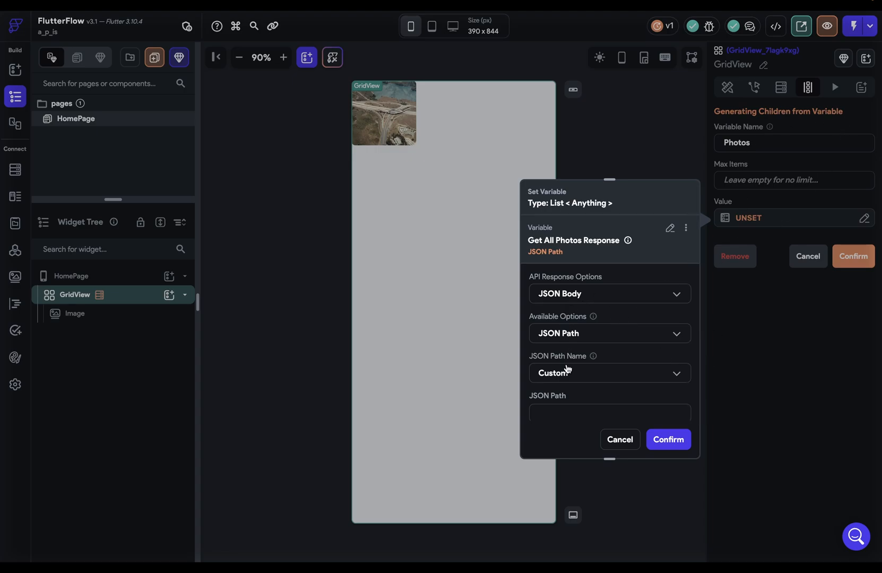
{"action": "left_click", "coordinate": [596, 298]}
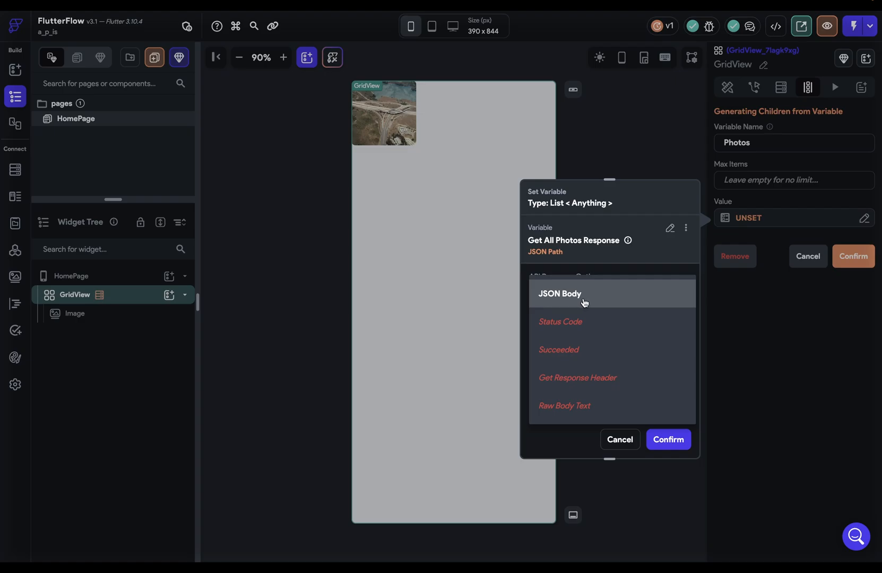
{"action": "left_click", "coordinate": [616, 447]}
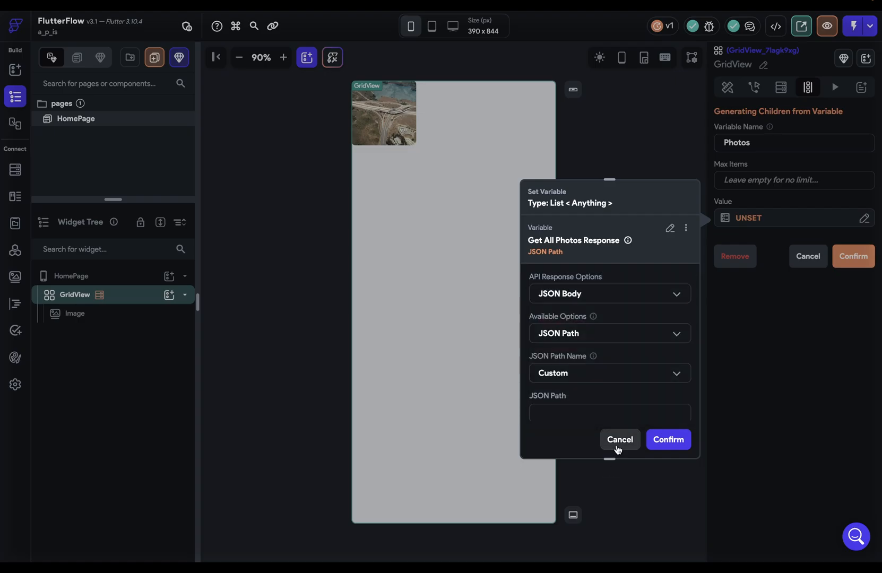
{"action": "left_click", "coordinate": [616, 445]}
Step: Test the Get All Photos call, then retry the children's value from its JSON Body and cancel
{"action": "left_click", "coordinate": [14, 250]}
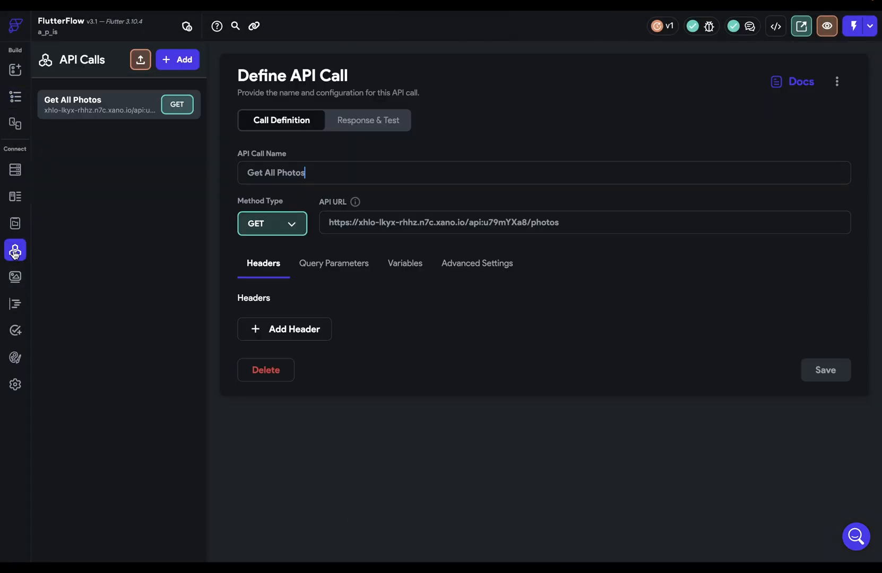
{"action": "left_click", "coordinate": [371, 120]}
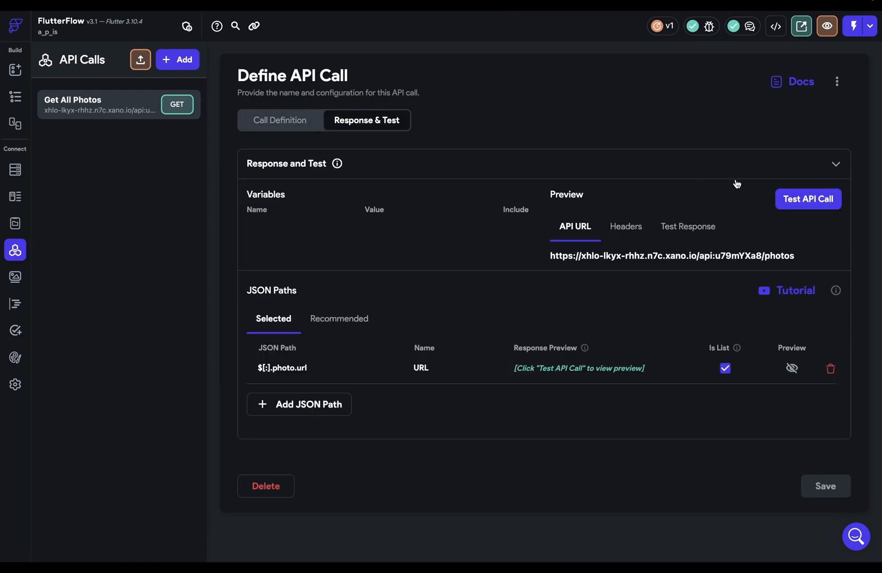
{"action": "left_click", "coordinate": [815, 201]}
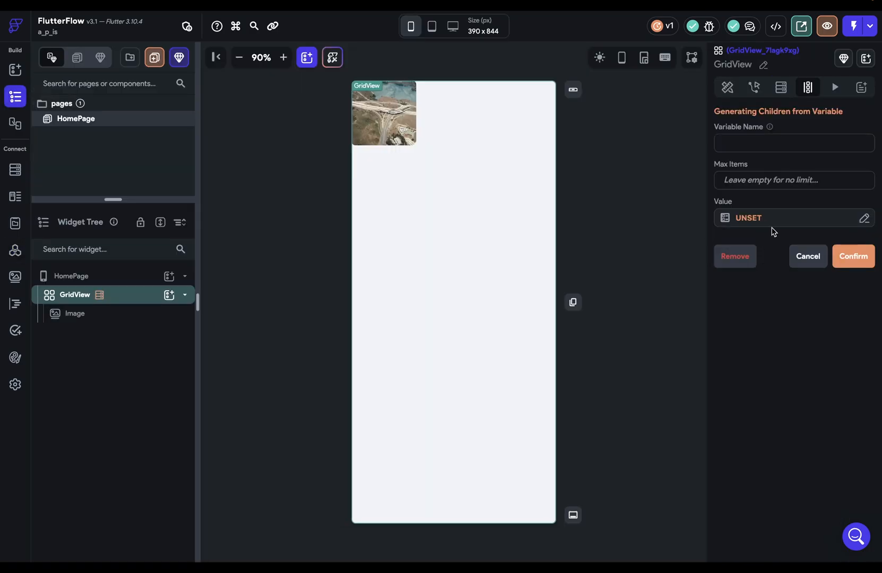
{"action": "left_click", "coordinate": [772, 220]}
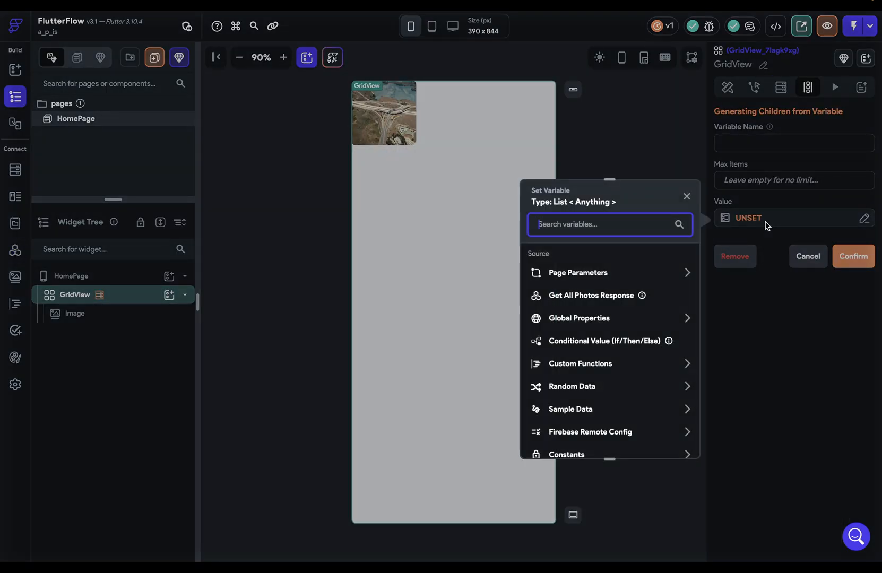
{"action": "left_click", "coordinate": [610, 294]}
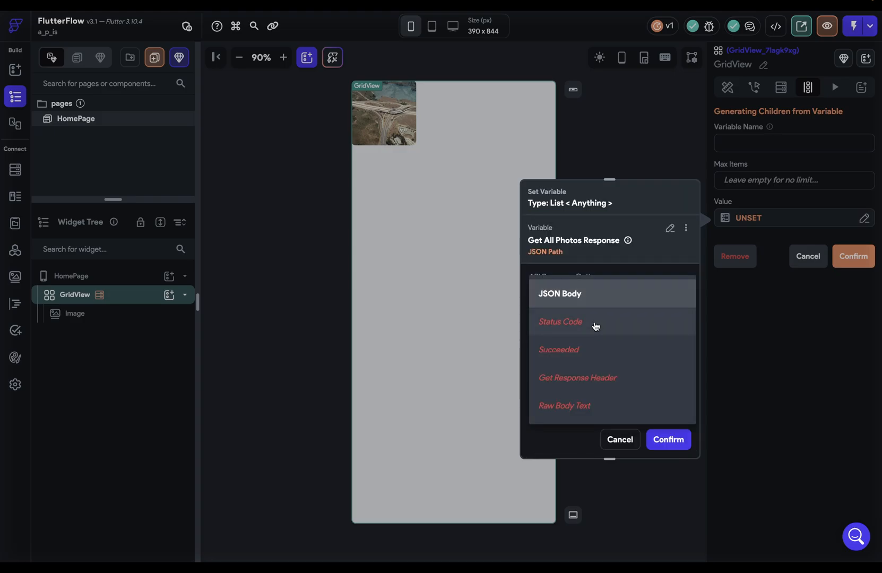
{"action": "left_click", "coordinate": [622, 444]}
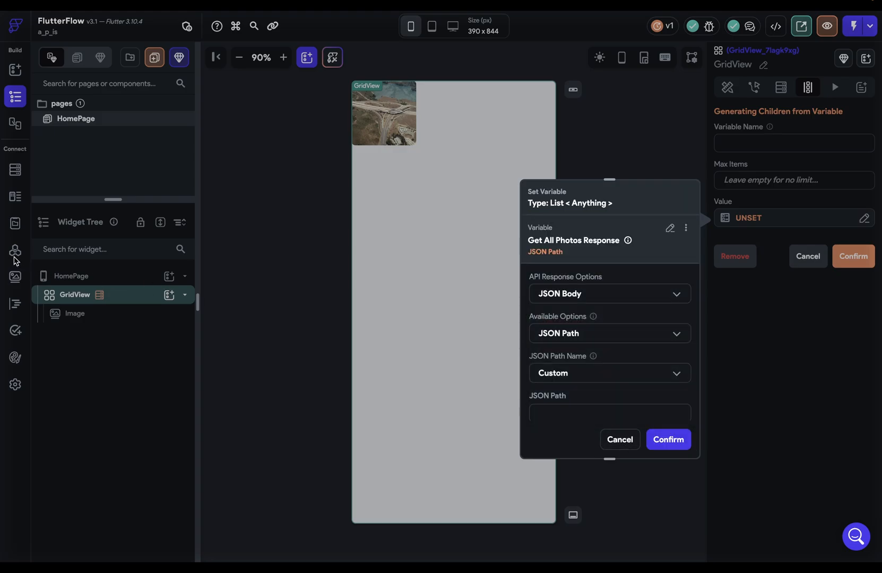
{"action": "left_click", "coordinate": [615, 439]}
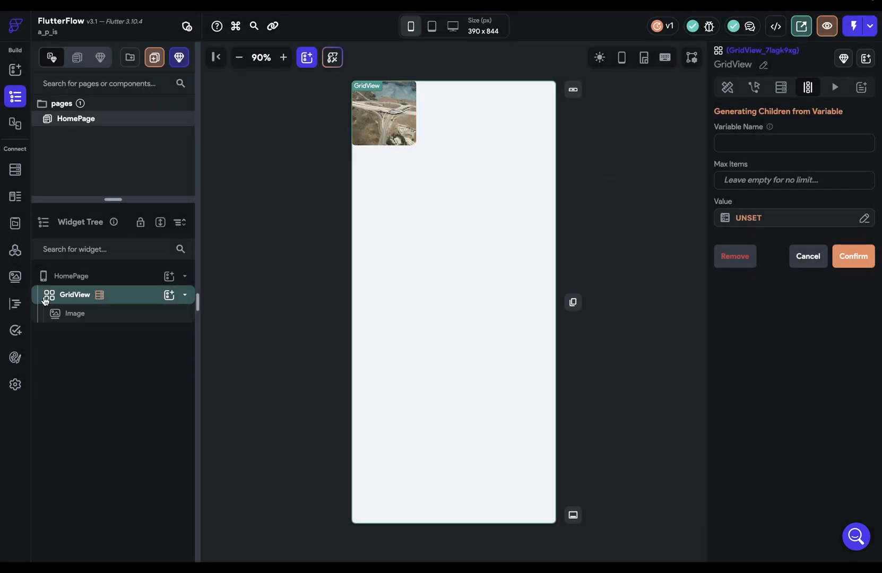
Step: Re-run the Get All Photos test for a 200 status and return to the HomePage editor
{"action": "left_click", "coordinate": [15, 249]}
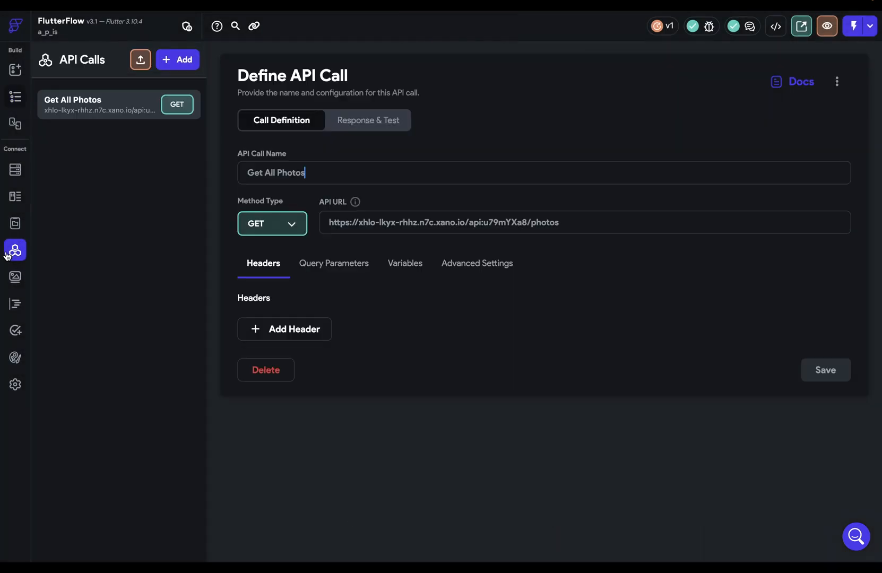
{"action": "left_click", "coordinate": [367, 121]}
{"action": "left_click", "coordinate": [810, 205]}
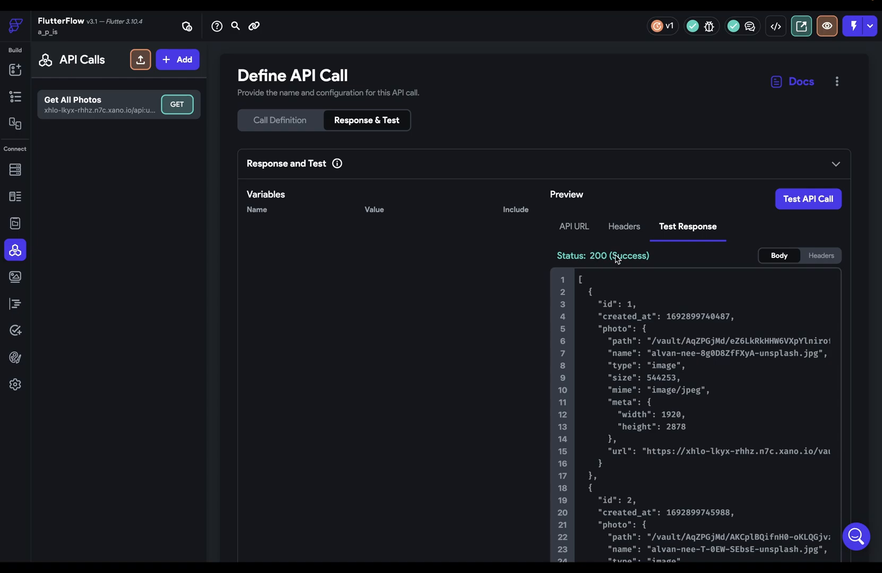
{"action": "left_click", "coordinate": [14, 97]}
Step: Set the GridView's children variable 'Photos' to the Get All Photos JSON Body's URL JSON path
{"action": "left_click", "coordinate": [781, 215]}
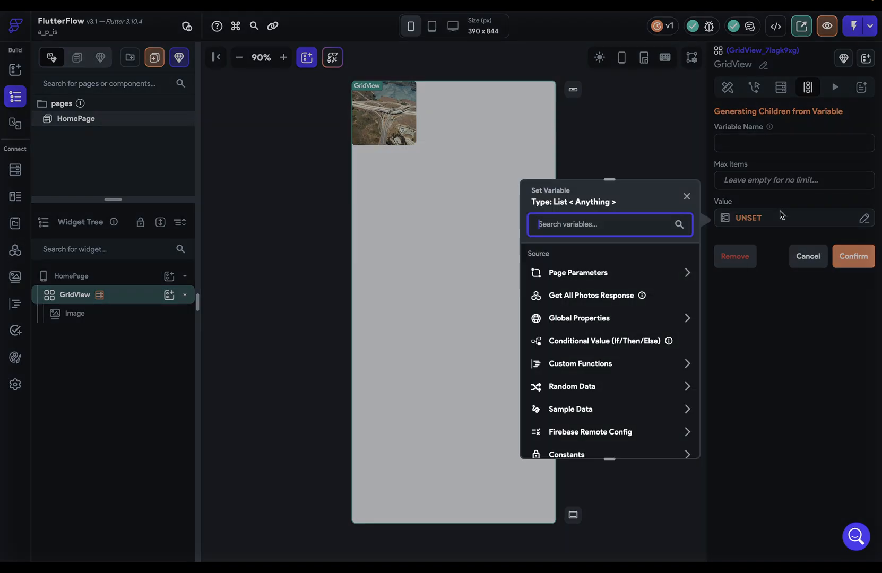
{"action": "left_click", "coordinate": [610, 294]}
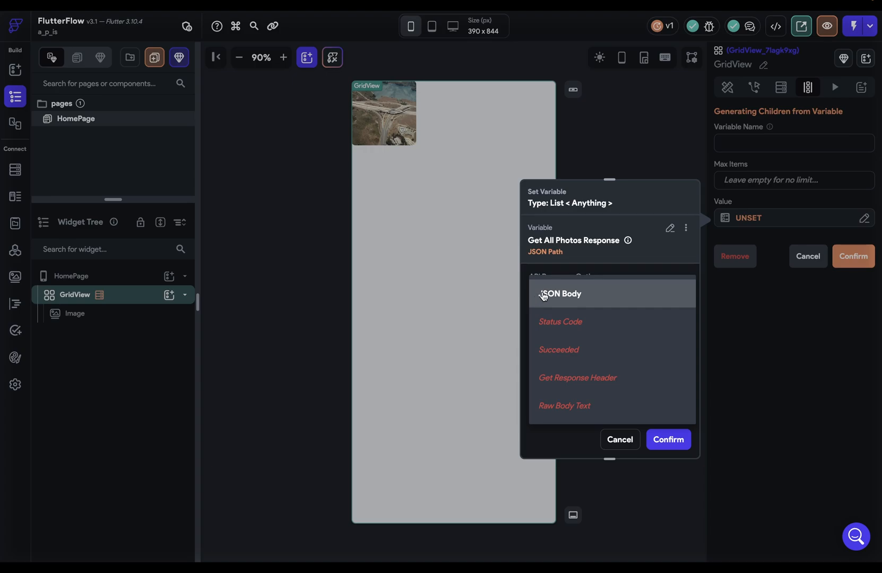
{"action": "left_click", "coordinate": [580, 299]}
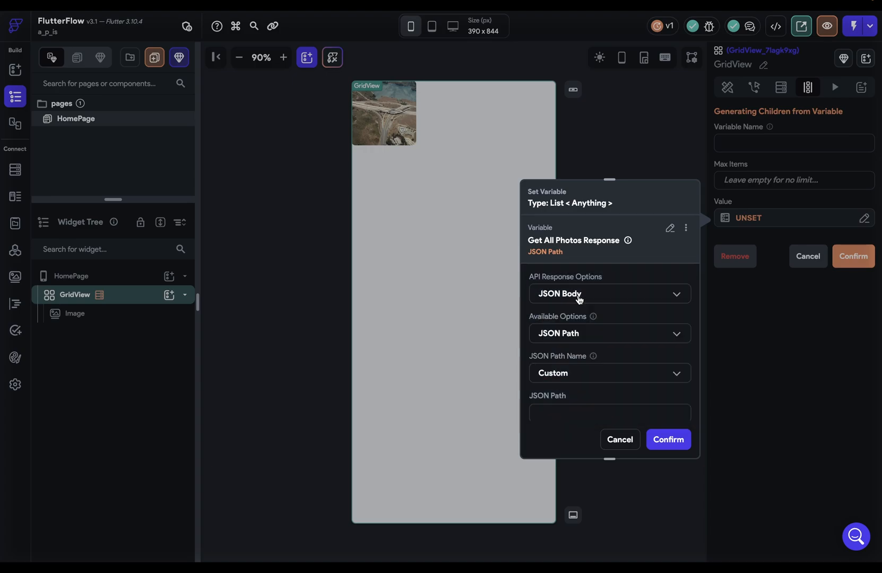
{"action": "left_click", "coordinate": [618, 334]}
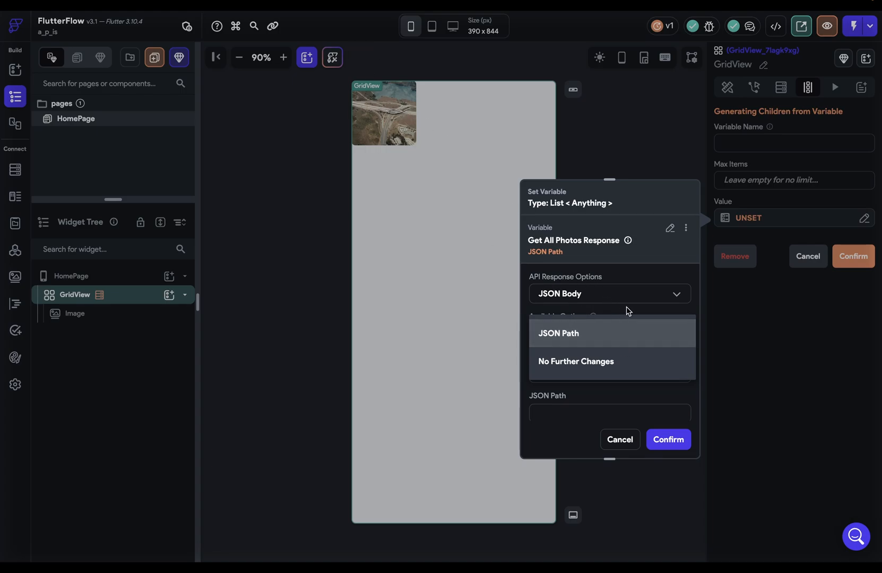
{"action": "left_click", "coordinate": [556, 334]}
{"action": "left_click", "coordinate": [592, 383]}
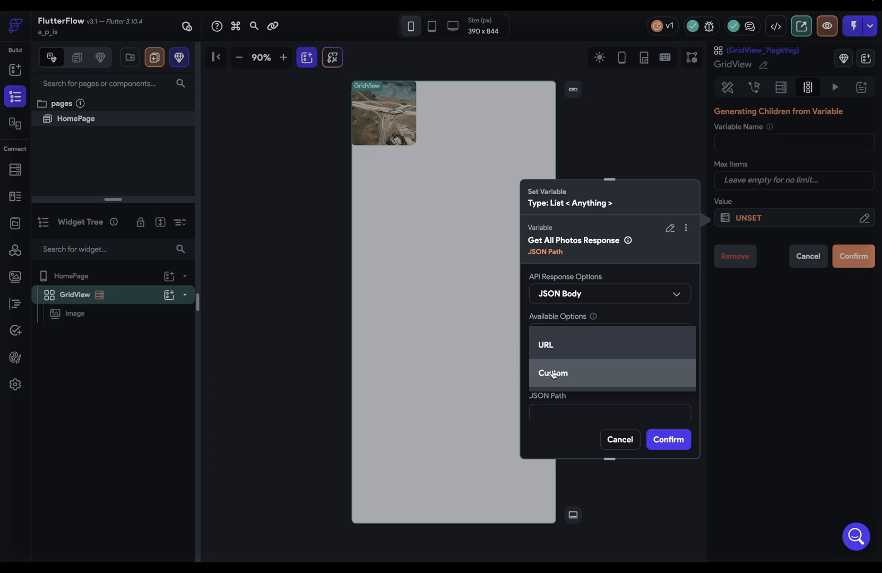
{"action": "left_click", "coordinate": [544, 342]}
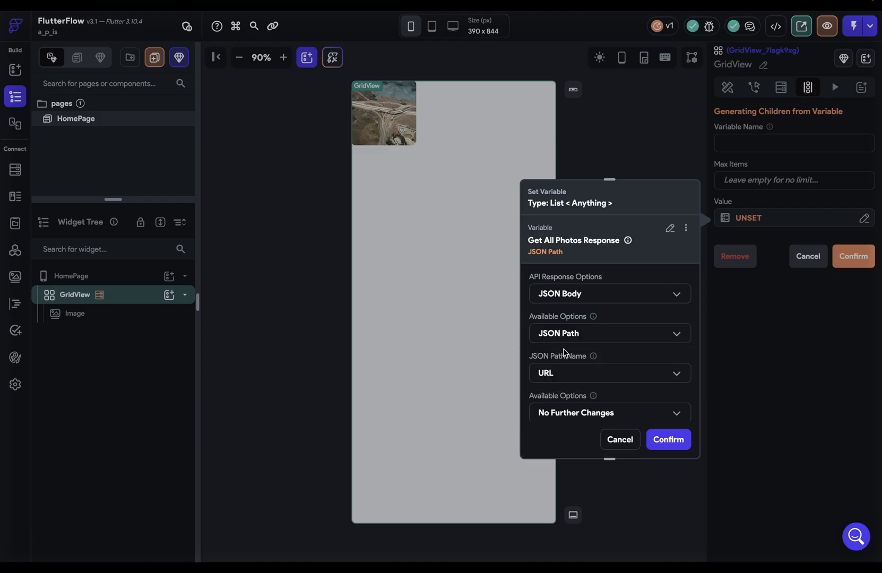
{"action": "left_click", "coordinate": [670, 440]}
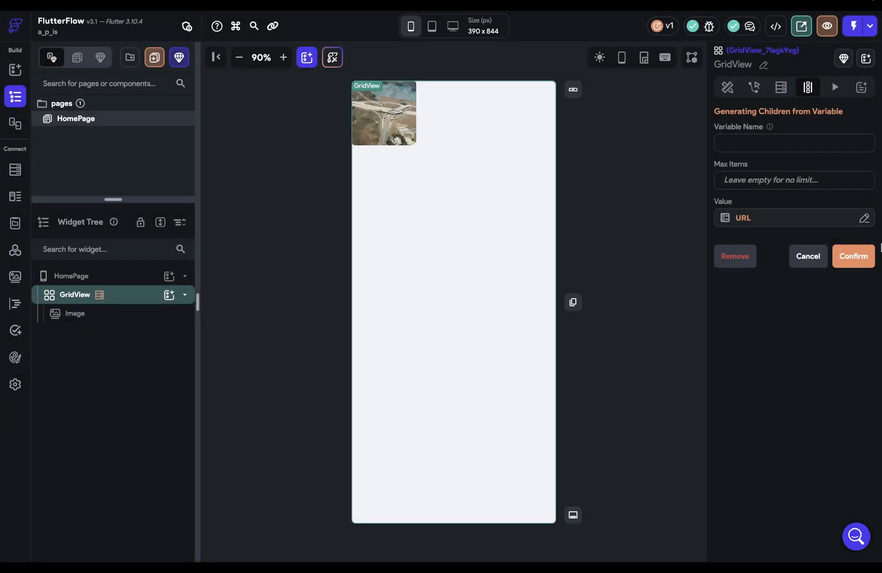
{"action": "left_click", "coordinate": [747, 144]}
{"action": "type", "text": "Photos"}
{"action": "left_click", "coordinate": [859, 255]}
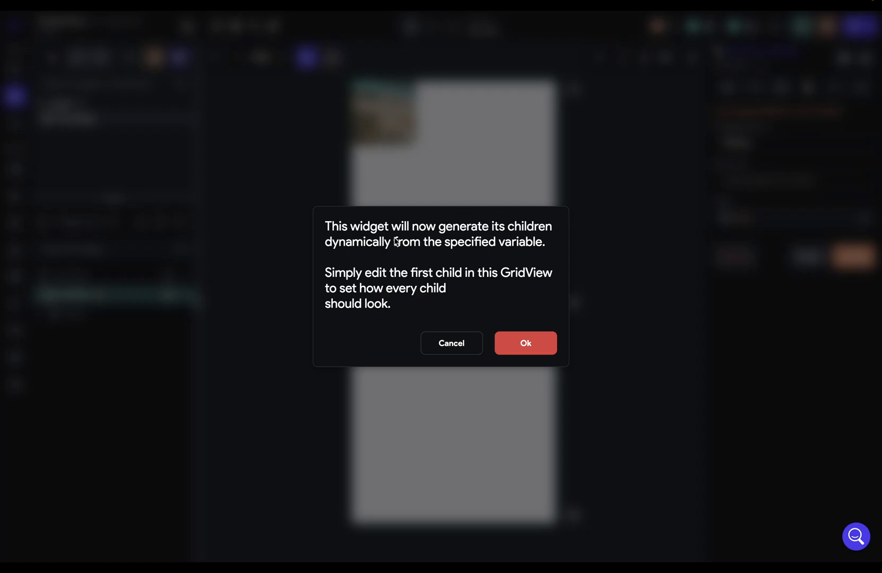
Step: Accept generating the GridView's children dynamically from Photos, then go to the Get All Photos API call
{"action": "left_click", "coordinate": [523, 343]}
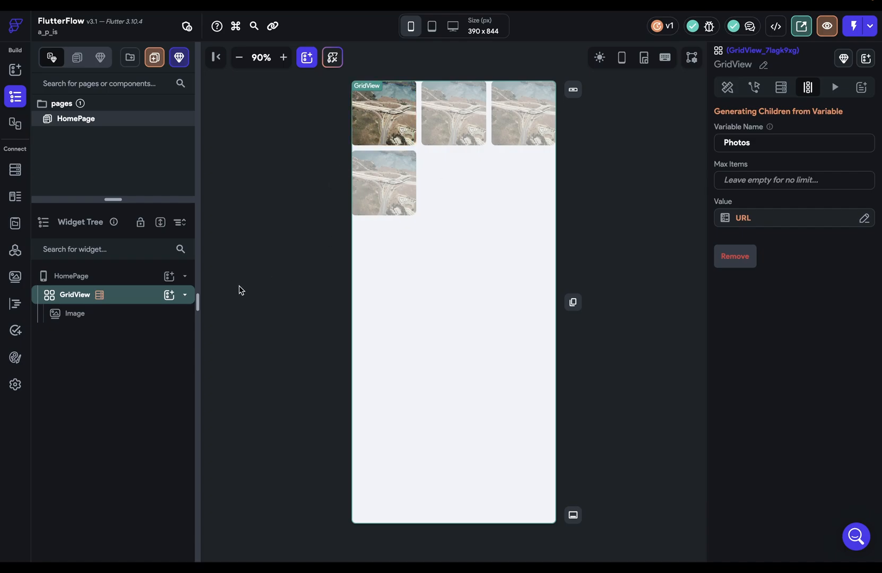
{"action": "left_click", "coordinate": [15, 252]}
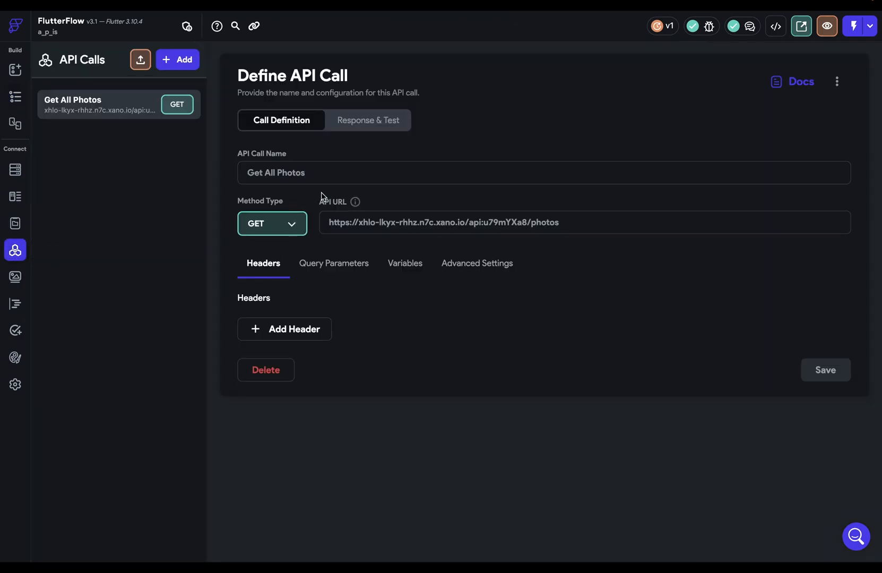
Step: Test the Get All Photos call and preview its photo URL values, then return to HomePage
{"action": "left_click", "coordinate": [355, 122]}
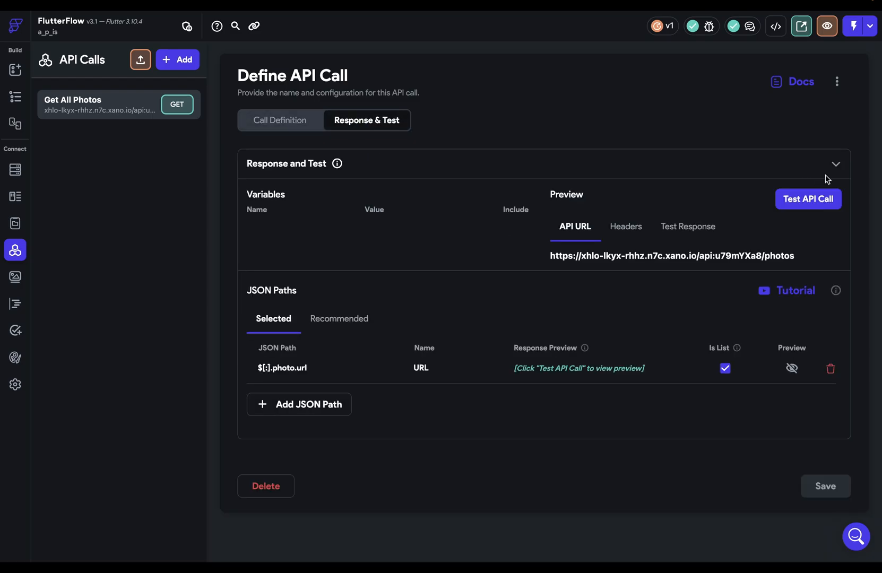
{"action": "left_click", "coordinate": [821, 200]}
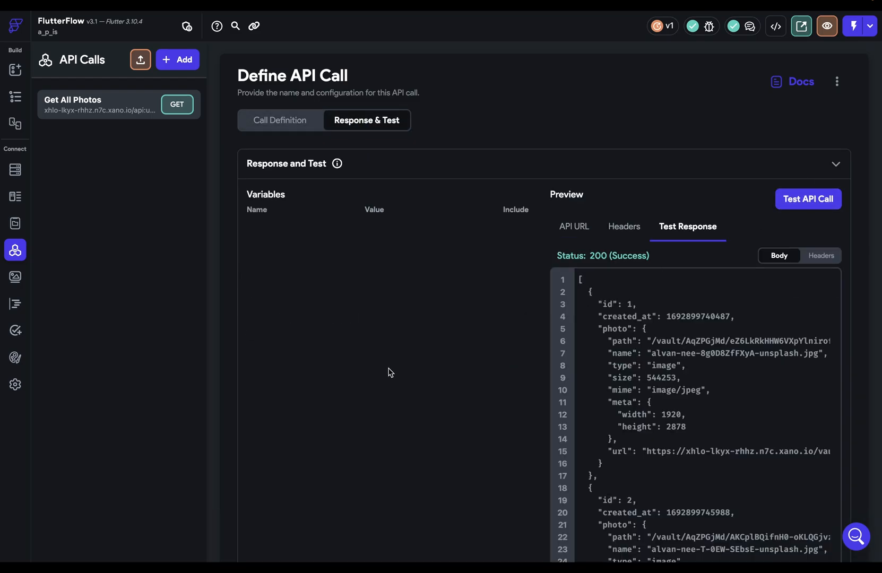
{"action": "scroll", "coordinate": [388, 370], "scroll_direction": "down", "scroll_amount": 5}
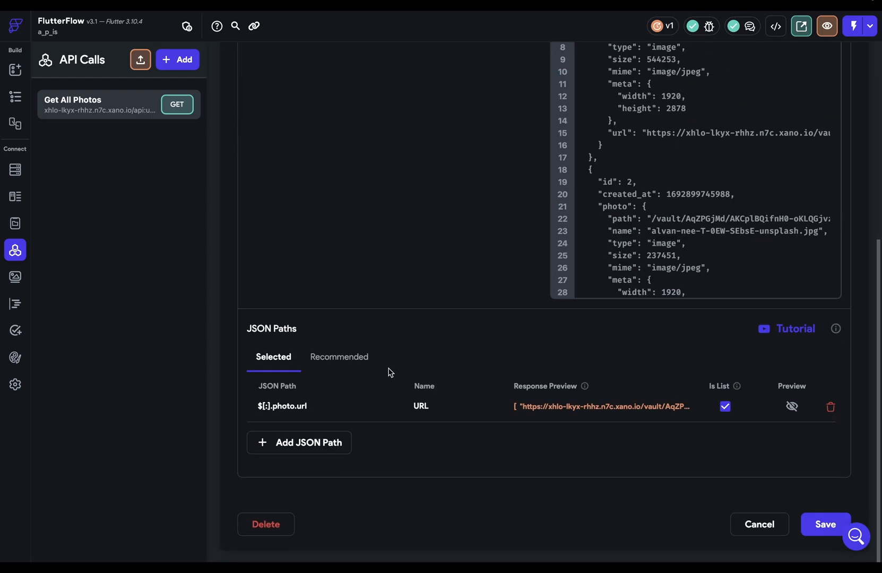
{"action": "left_click", "coordinate": [792, 406]}
{"action": "left_click_drag", "start_coordinate": [608, 492], "coordinate": [579, 361]}
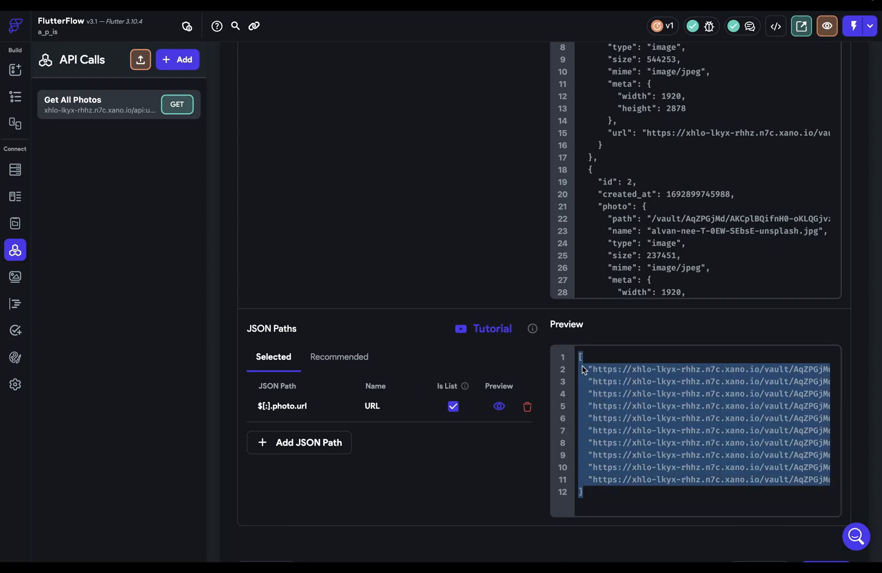
{"action": "left_click", "coordinate": [584, 370]}
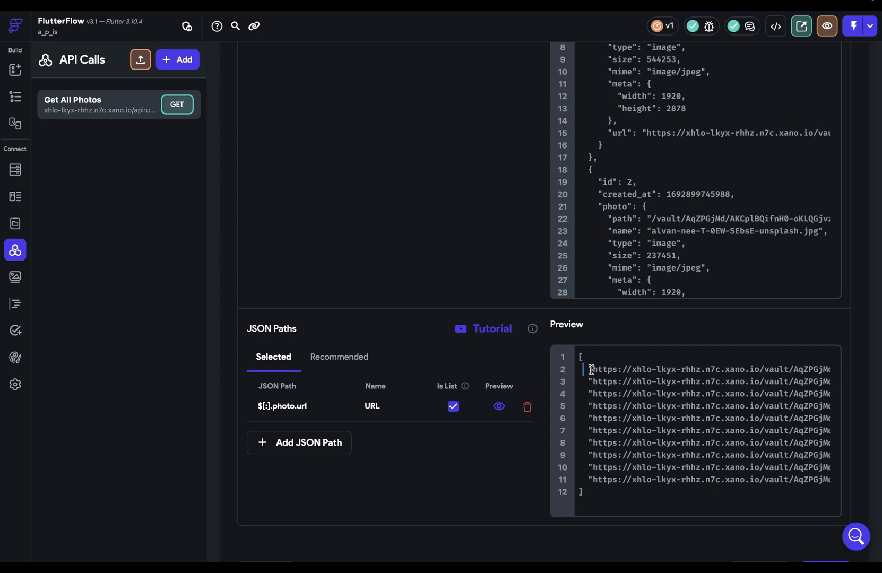
{"action": "left_click_drag", "start_coordinate": [589, 368], "coordinate": [620, 369]}
{"action": "left_click", "coordinate": [577, 356]}
{"action": "left_click", "coordinate": [16, 97]}
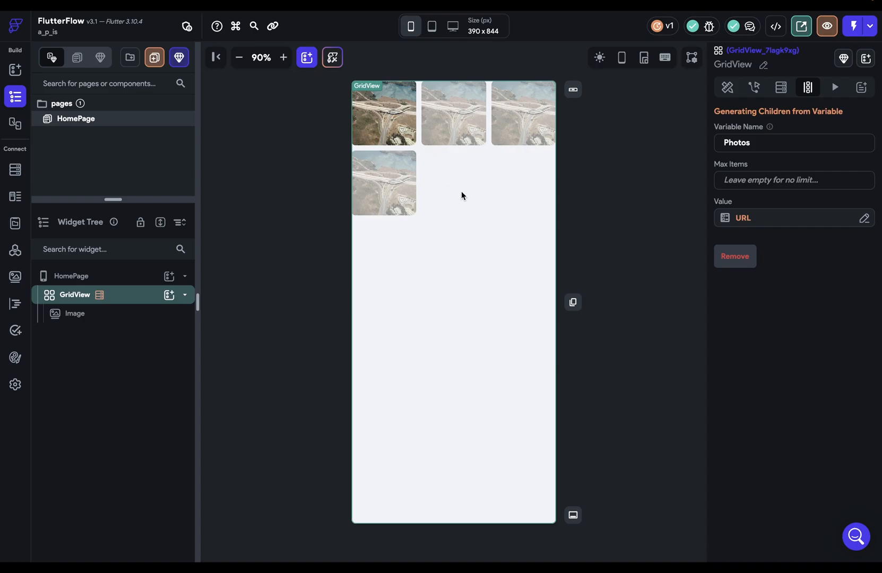
Step: Bind the grid image's network path to Photos Item and launch Test mode
{"action": "left_click", "coordinate": [383, 113]}
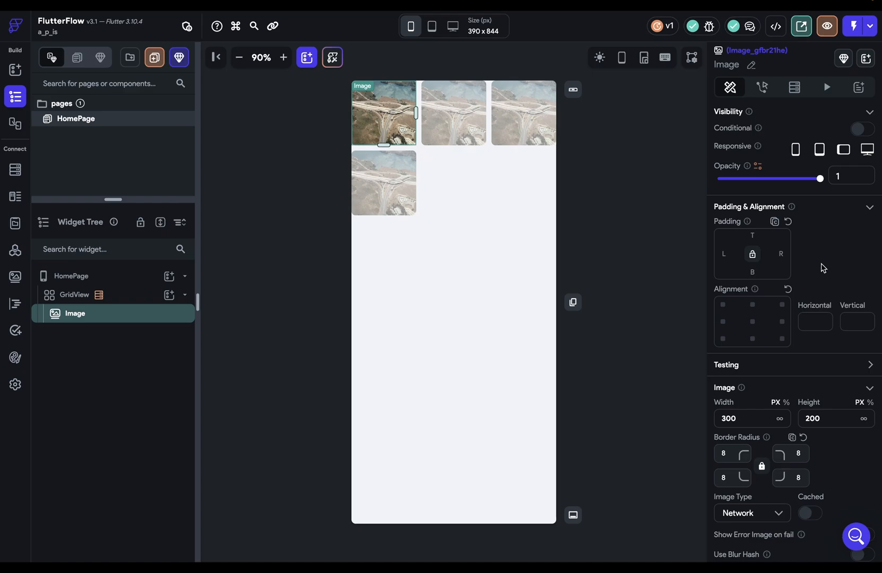
{"action": "scroll", "coordinate": [822, 268], "scroll_direction": "down", "scroll_amount": 3}
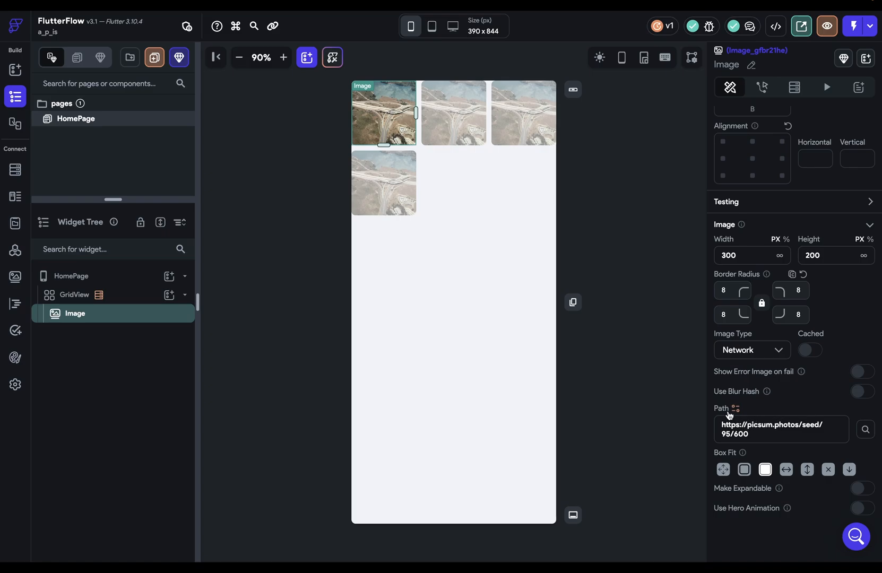
{"action": "left_click", "coordinate": [736, 408]}
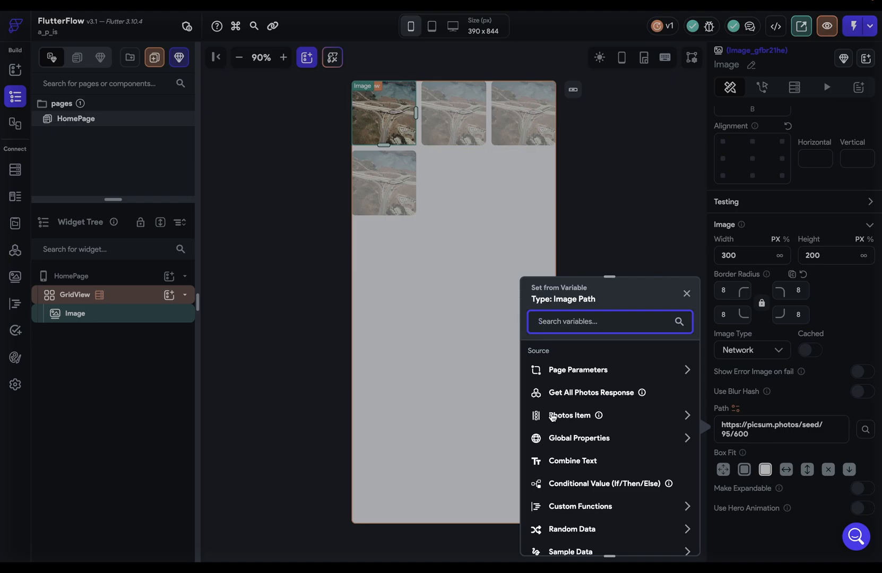
{"action": "left_click", "coordinate": [573, 420]}
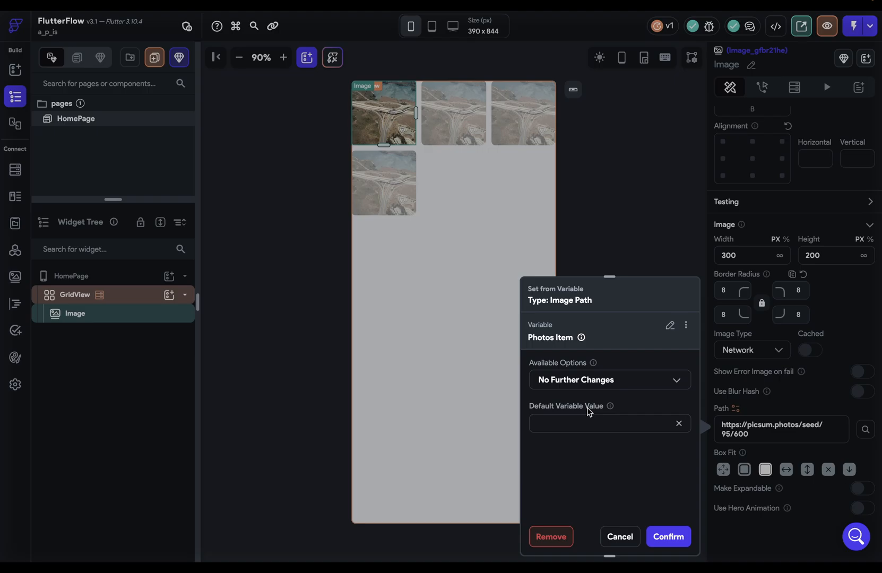
{"action": "left_click", "coordinate": [668, 537]}
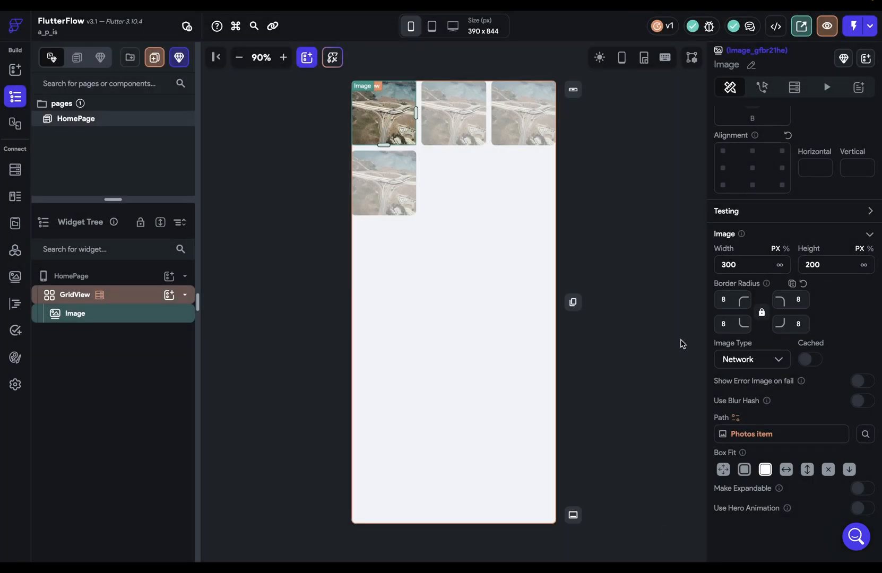
{"action": "left_click", "coordinate": [855, 34]}
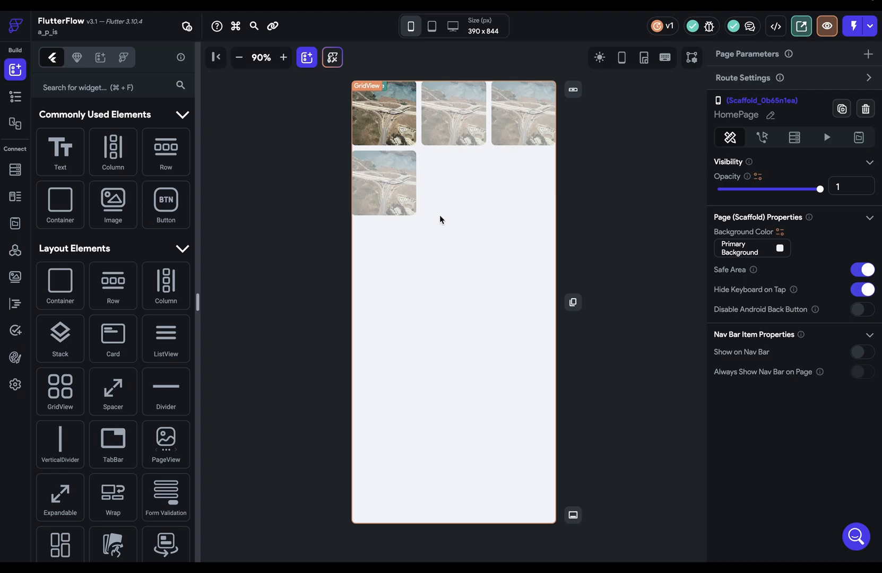
Step: Feed the GridView's Photos children from the whole Get All Photos response body, using No Further Changes
{"action": "left_click", "coordinate": [457, 203]}
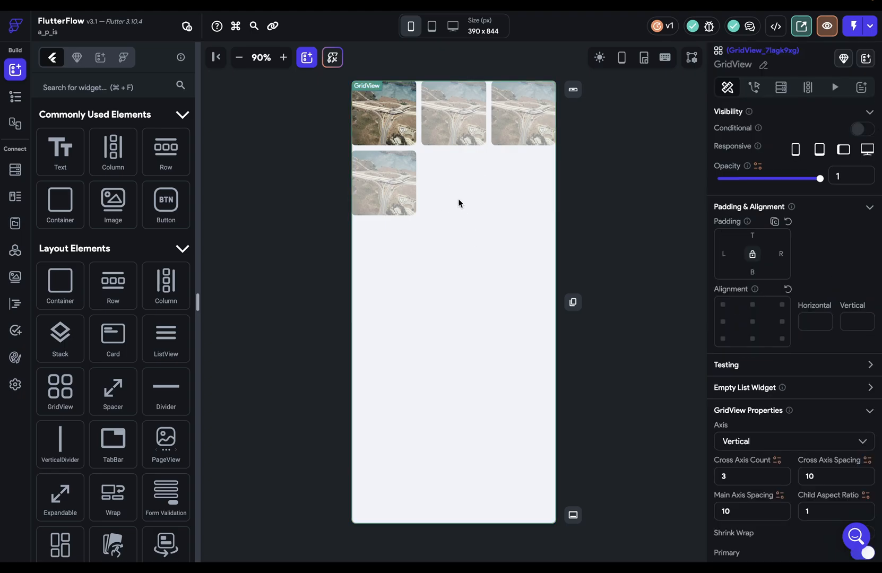
{"action": "left_click", "coordinate": [807, 89]}
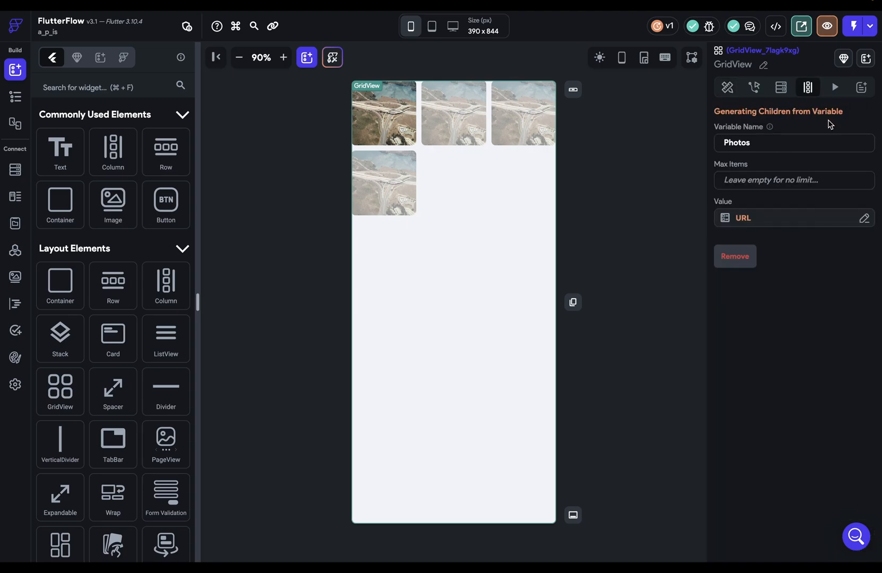
{"action": "left_click", "coordinate": [723, 223]}
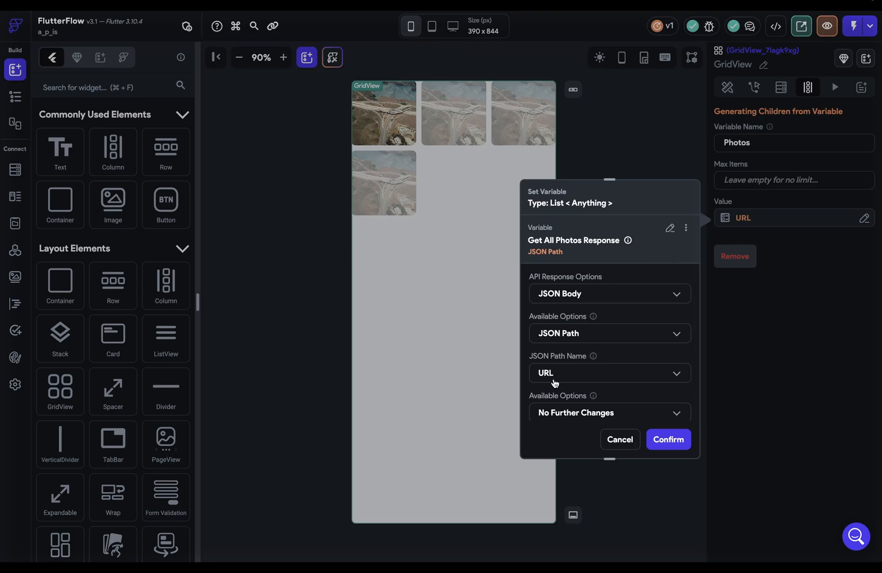
{"action": "left_click", "coordinate": [587, 333]}
{"action": "left_click", "coordinate": [582, 353]}
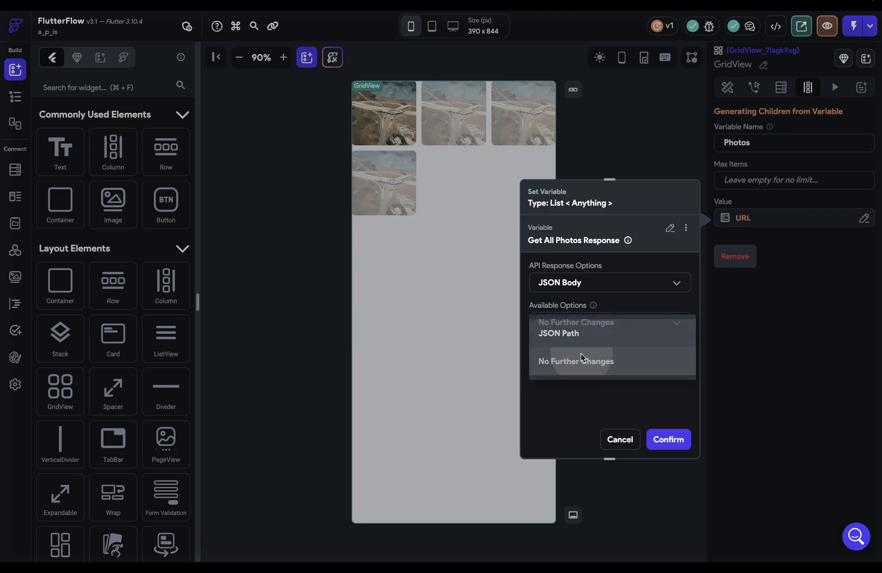
{"action": "left_click", "coordinate": [662, 439]}
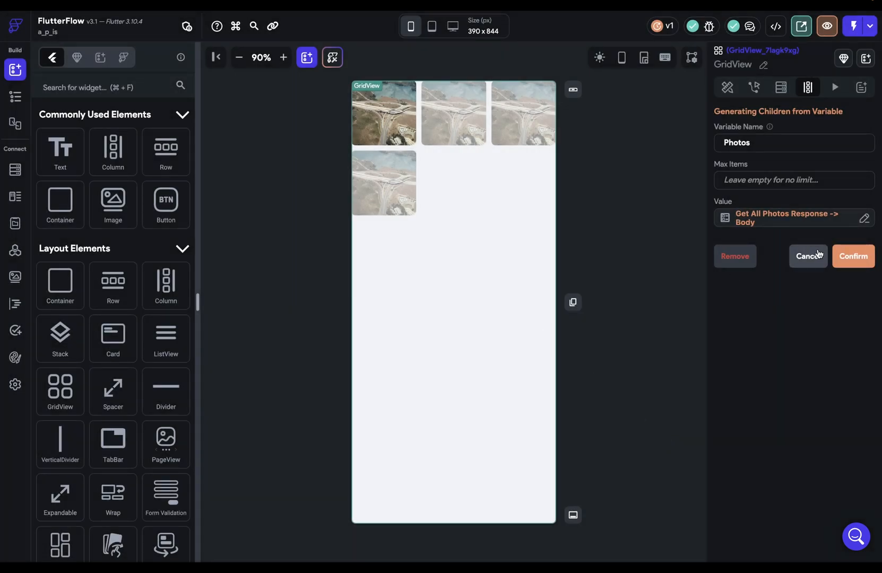
{"action": "left_click", "coordinate": [838, 256]}
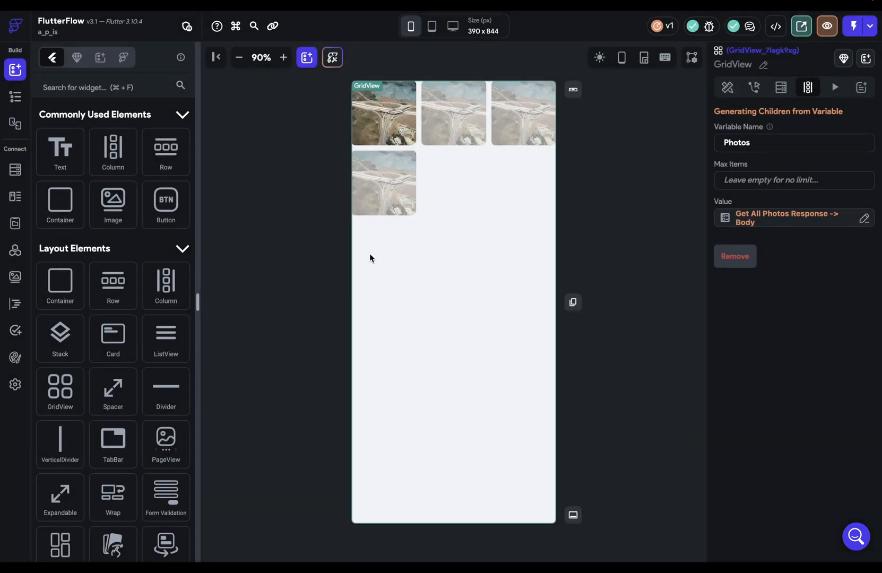
{"action": "left_click", "coordinate": [13, 252]}
Step: Test the Get All Photos call and preview the values matched by $[:].photo.url
{"action": "left_click", "coordinate": [342, 127]}
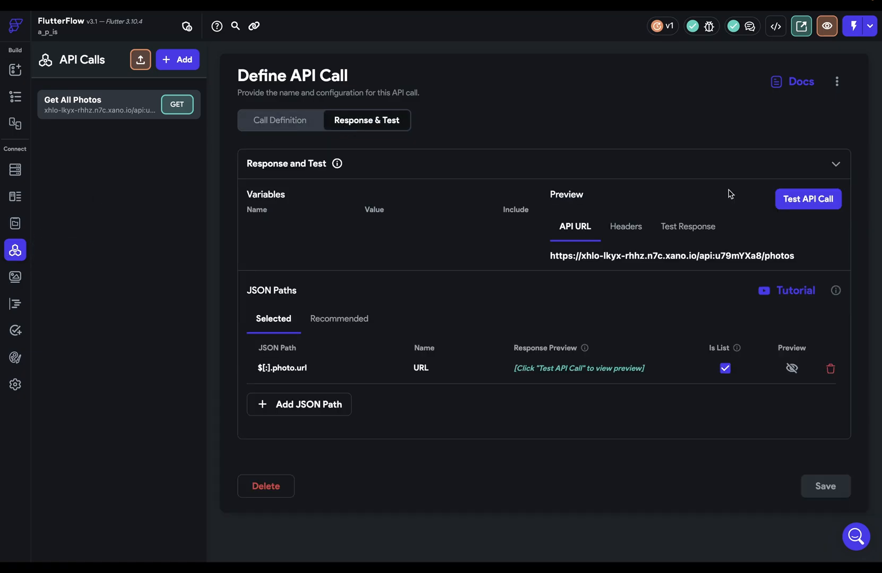
{"action": "left_click", "coordinate": [808, 196]}
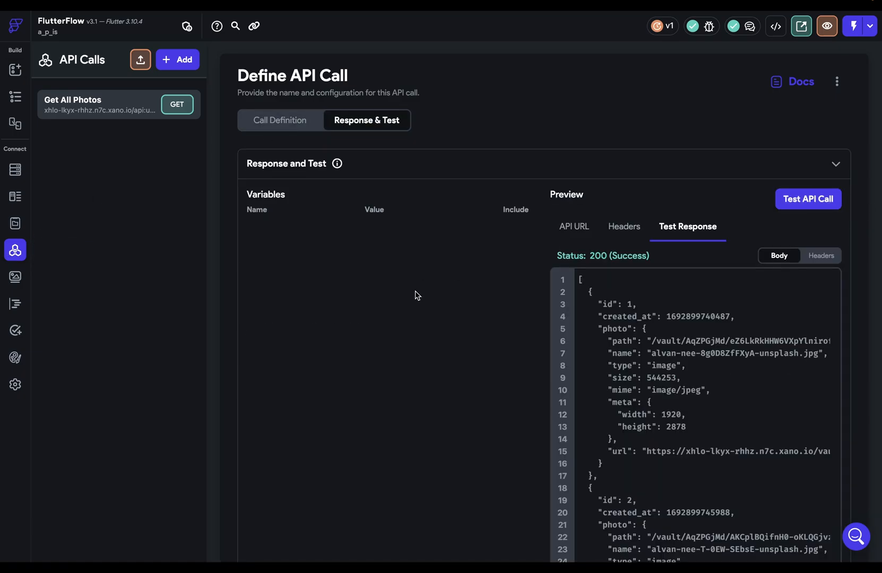
{"action": "scroll", "coordinate": [415, 302], "scroll_direction": "down", "scroll_amount": 5}
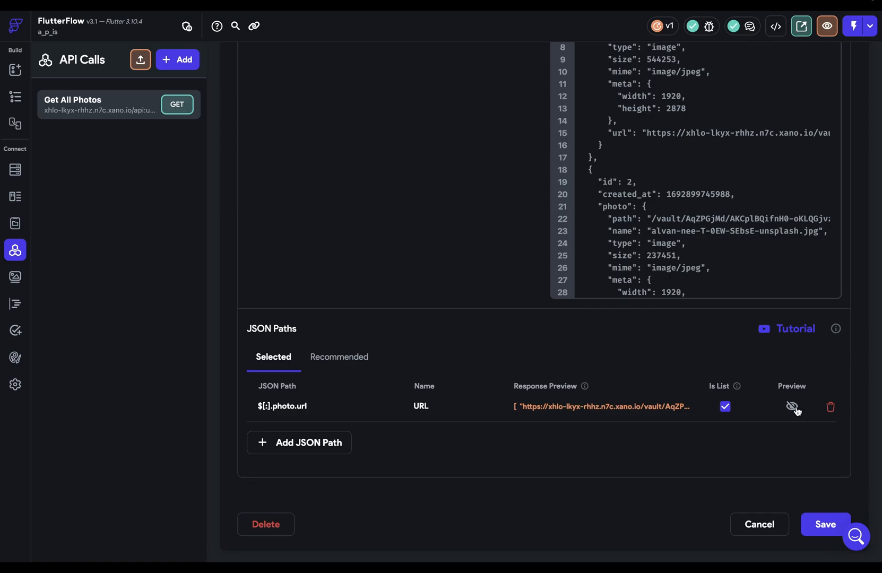
{"action": "left_click", "coordinate": [792, 407]}
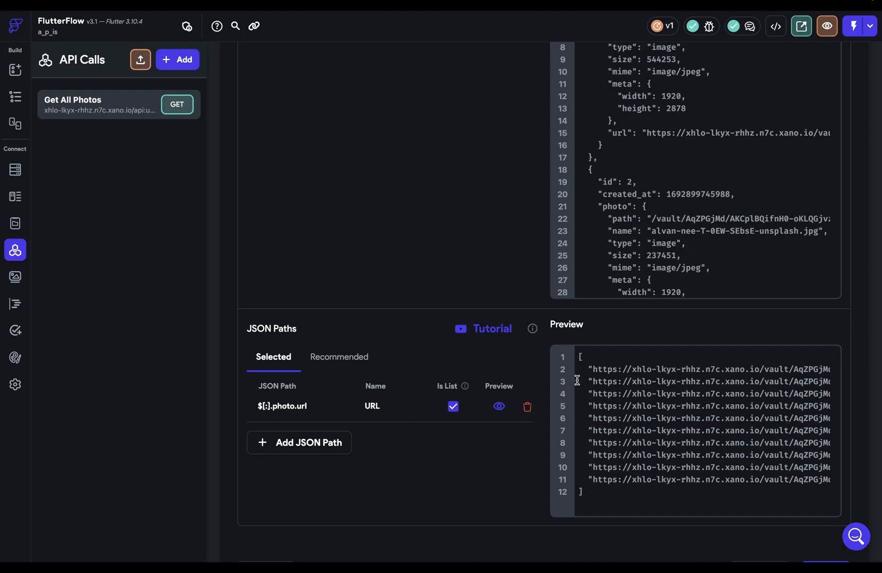
{"action": "left_click_drag", "start_coordinate": [588, 369], "coordinate": [714, 381]}
{"action": "left_click", "coordinate": [714, 380]}
Step: Inspect the first and second photo records in the 200 JSON response
{"action": "scroll", "coordinate": [506, 211], "scroll_direction": "up", "scroll_amount": 2}
{"action": "scroll", "coordinate": [506, 211], "scroll_direction": "up", "scroll_amount": 2}
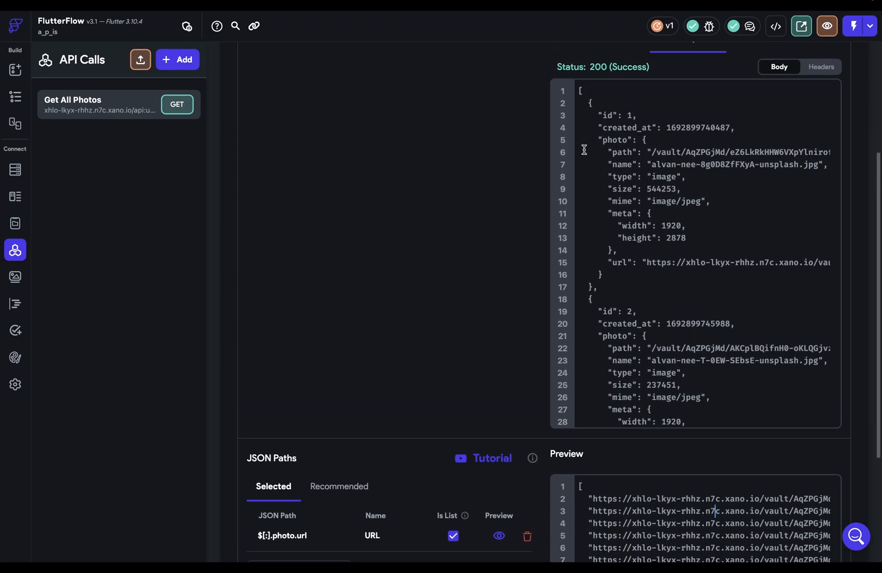
{"action": "left_click_drag", "start_coordinate": [596, 127], "coordinate": [601, 163]}
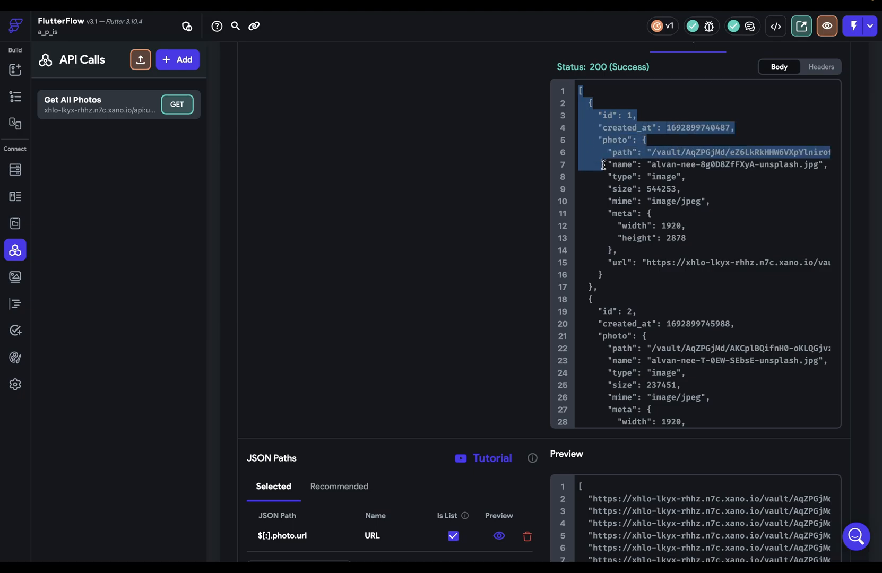
{"action": "left_click", "coordinate": [602, 164]}
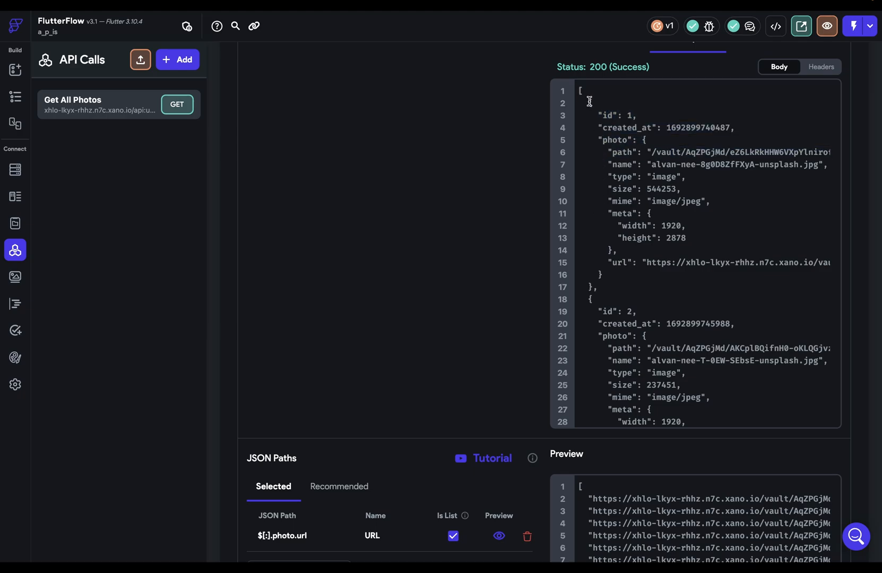
{"action": "left_click_drag", "start_coordinate": [587, 102], "coordinate": [602, 286]}
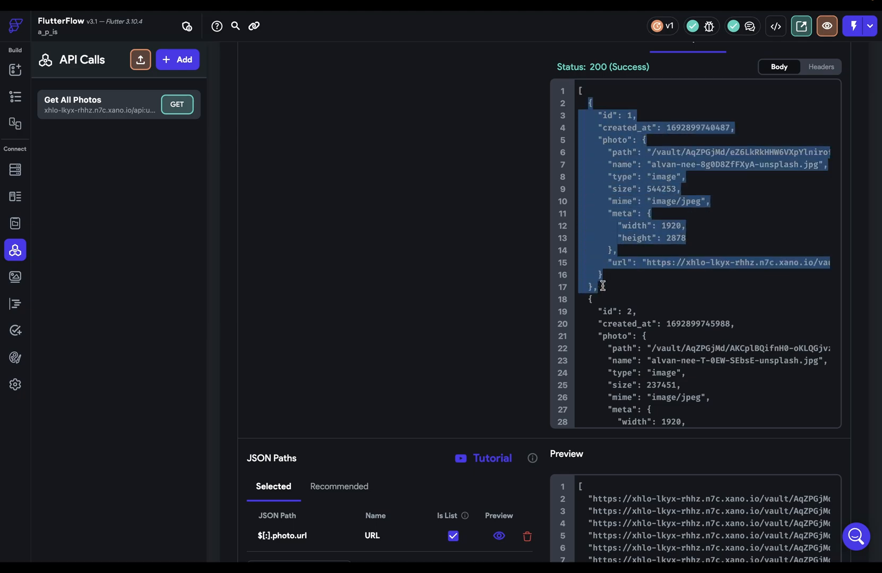
{"action": "scroll", "coordinate": [668, 280], "scroll_direction": "down", "scroll_amount": 3}
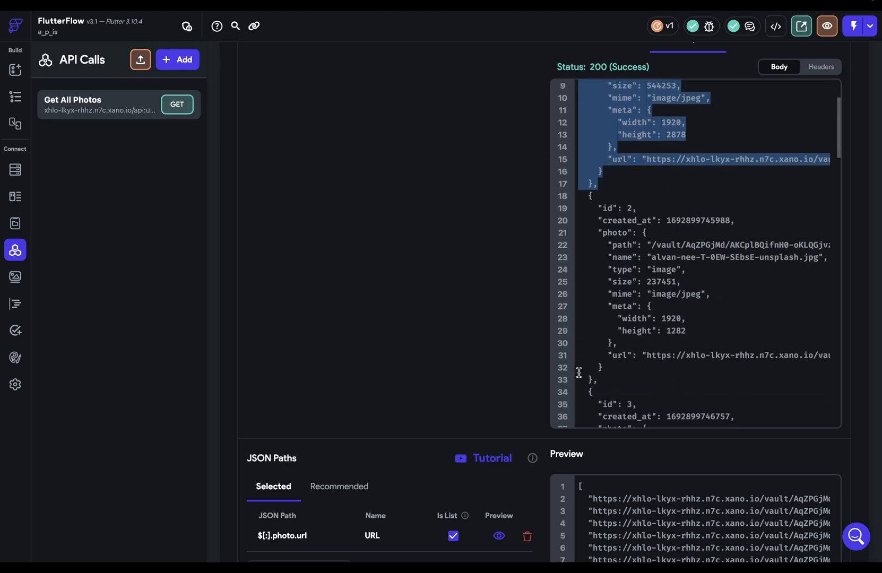
{"action": "left_click_drag", "start_coordinate": [600, 380], "coordinate": [583, 245]}
{"action": "scroll", "coordinate": [583, 246], "scroll_direction": "up", "scroll_amount": 2}
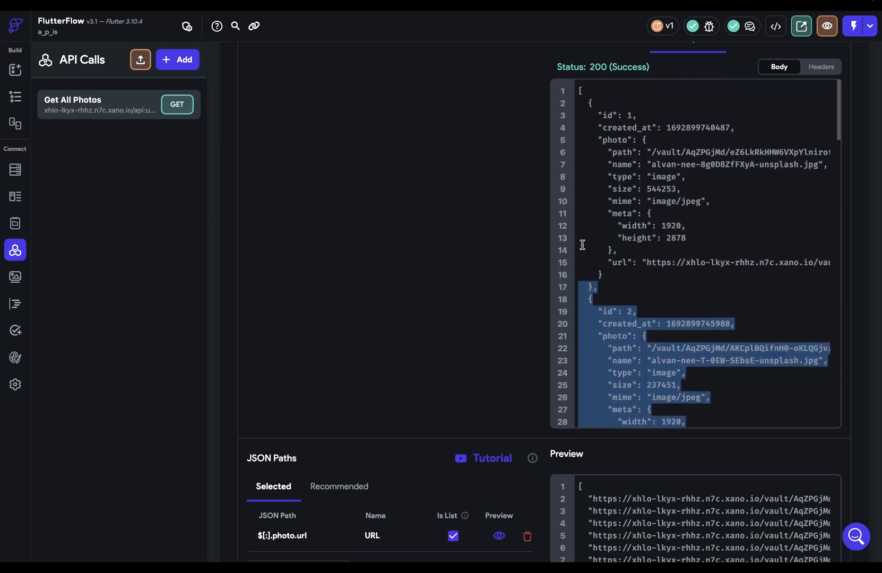
{"action": "left_click", "coordinate": [622, 359]}
Step: Examine the url value and photo key in the response, then return to the HomePage builder
{"action": "scroll", "coordinate": [621, 359], "scroll_direction": "down", "scroll_amount": 2}
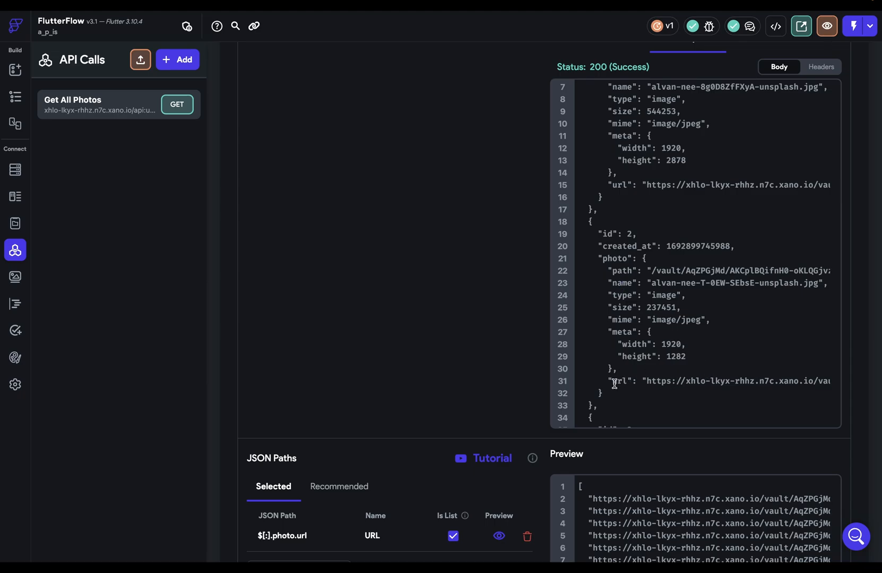
{"action": "left_click_drag", "start_coordinate": [614, 383], "coordinate": [667, 398]}
{"action": "scroll", "coordinate": [668, 398], "scroll_direction": "up", "scroll_amount": 2}
{"action": "left_click", "coordinate": [667, 399]}
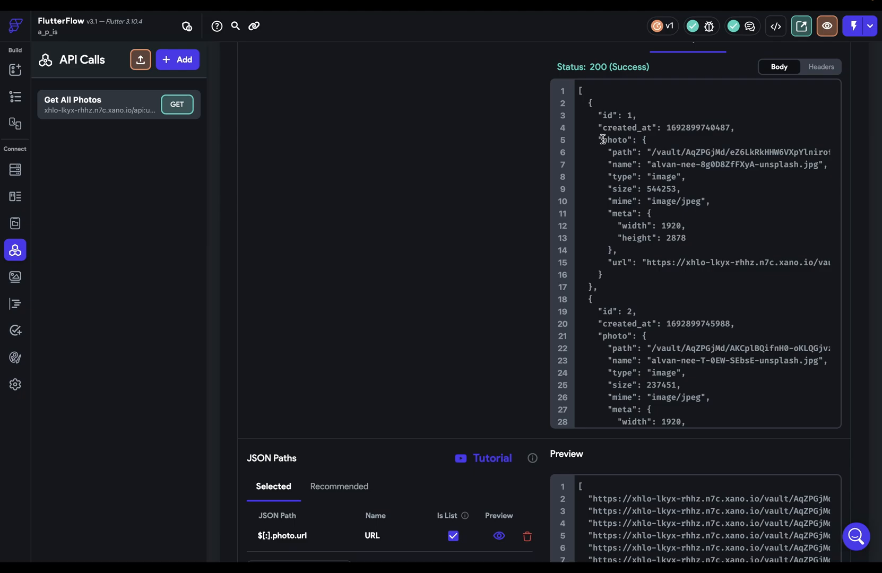
{"action": "left_click_drag", "start_coordinate": [602, 139], "coordinate": [633, 144]}
{"action": "left_click", "coordinate": [633, 144]}
{"action": "left_click", "coordinate": [15, 100]}
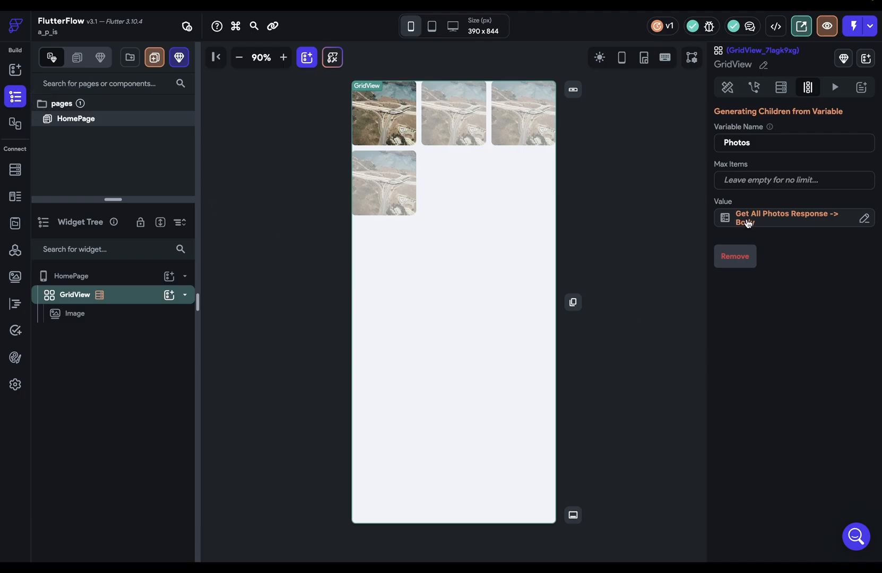
Step: Rebind the grid image path to Photos Item with the JSON path $.photo.url
{"action": "left_click", "coordinate": [396, 113]}
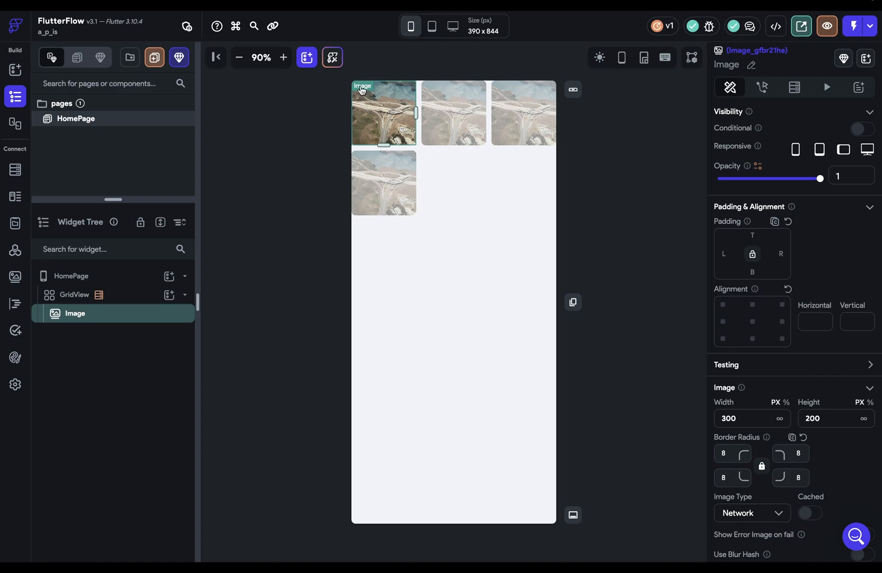
{"action": "scroll", "coordinate": [795, 264], "scroll_direction": "down", "scroll_amount": 3}
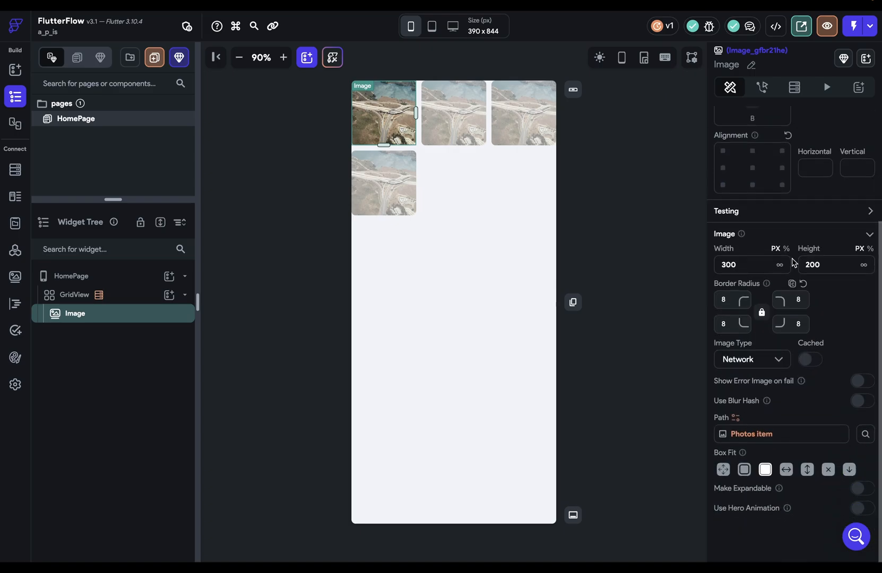
{"action": "left_click", "coordinate": [754, 436]}
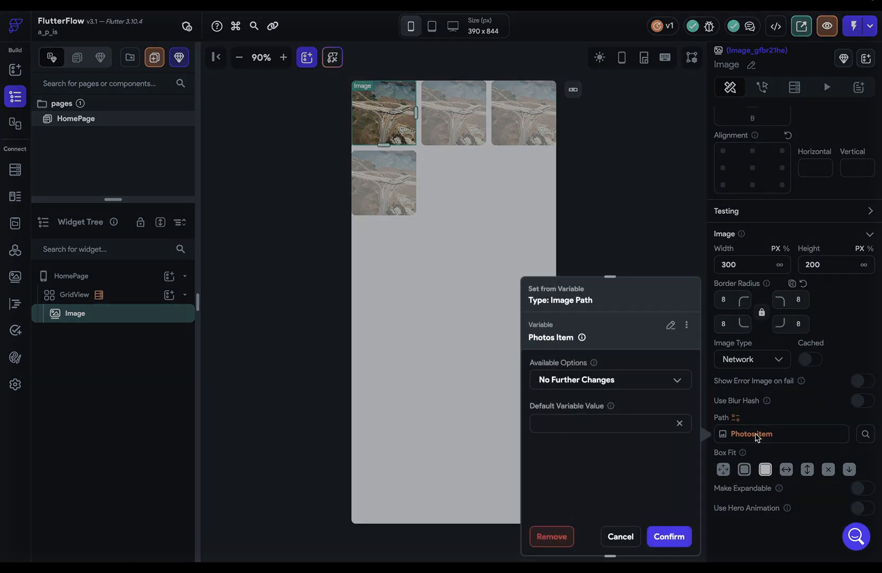
{"action": "left_click", "coordinate": [670, 326]}
{"action": "left_click", "coordinate": [553, 417]}
{"action": "left_click", "coordinate": [601, 386]}
{"action": "left_click", "coordinate": [564, 352]}
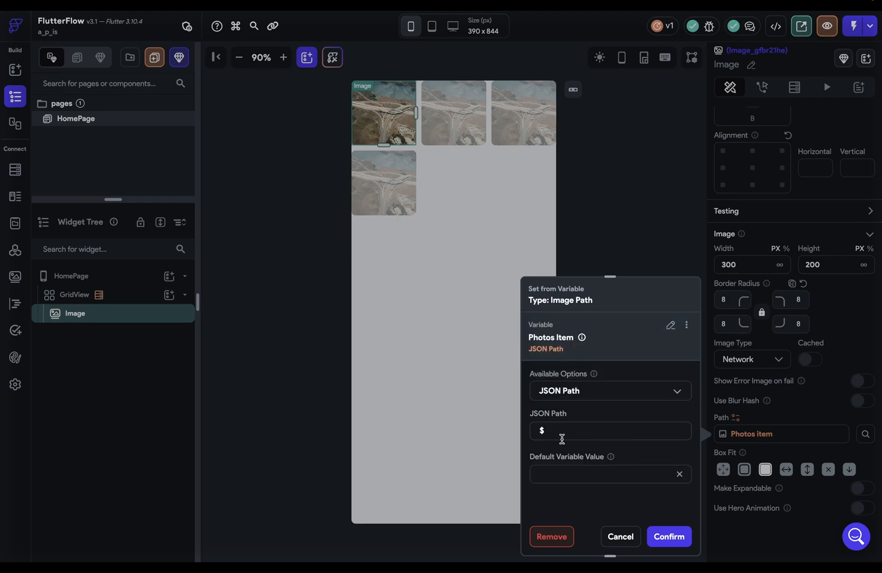
{"action": "left_click_drag", "start_coordinate": [532, 436], "coordinate": [552, 432]}
{"action": "type", "text": "$.photo.url"}
{"action": "left_click", "coordinate": [671, 537]}
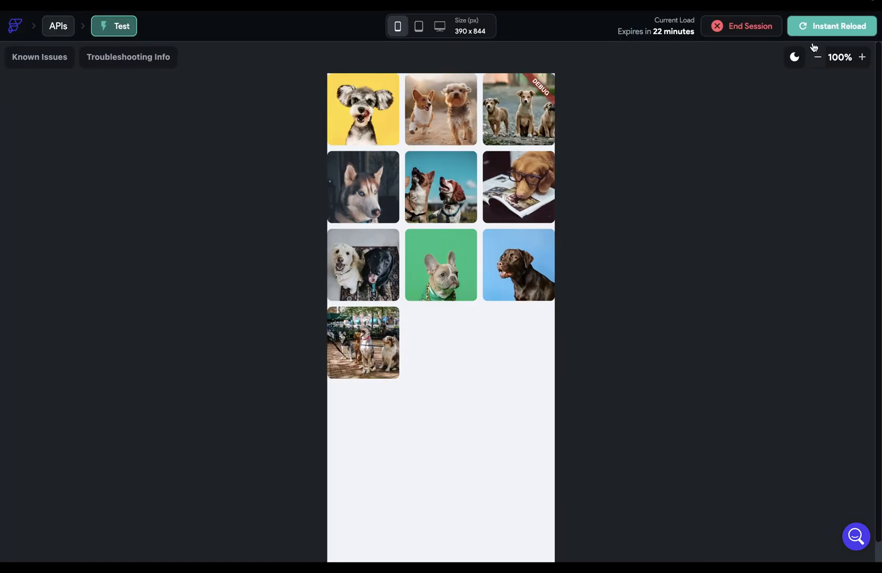
{"action": "left_click", "coordinate": [820, 29]}
{"action": "key", "text": "ctrl+Tab"}
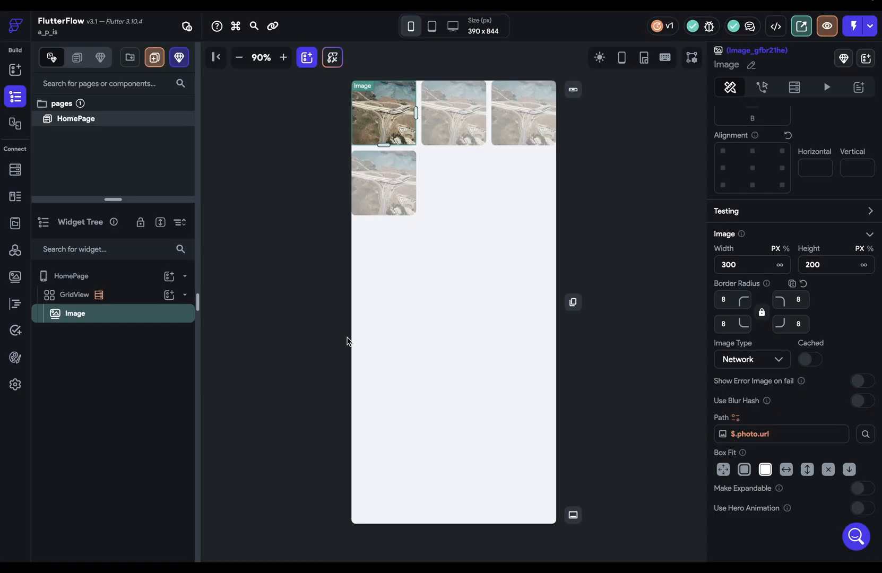
Step: Create a POST API call named 'Add Photo' using the pasted Xano photos endpoint URL
{"action": "left_click", "coordinate": [16, 251]}
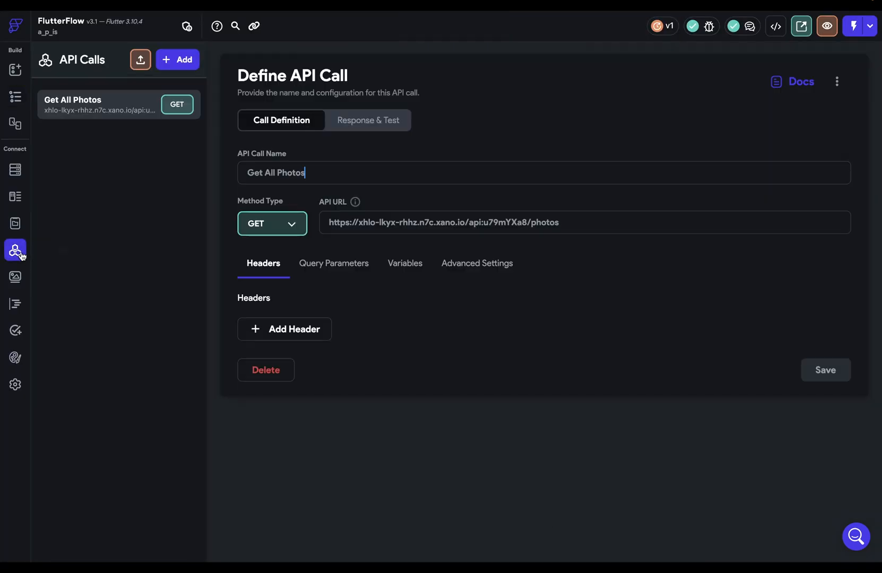
{"action": "left_click", "coordinate": [173, 65]}
{"action": "left_click", "coordinate": [169, 112]}
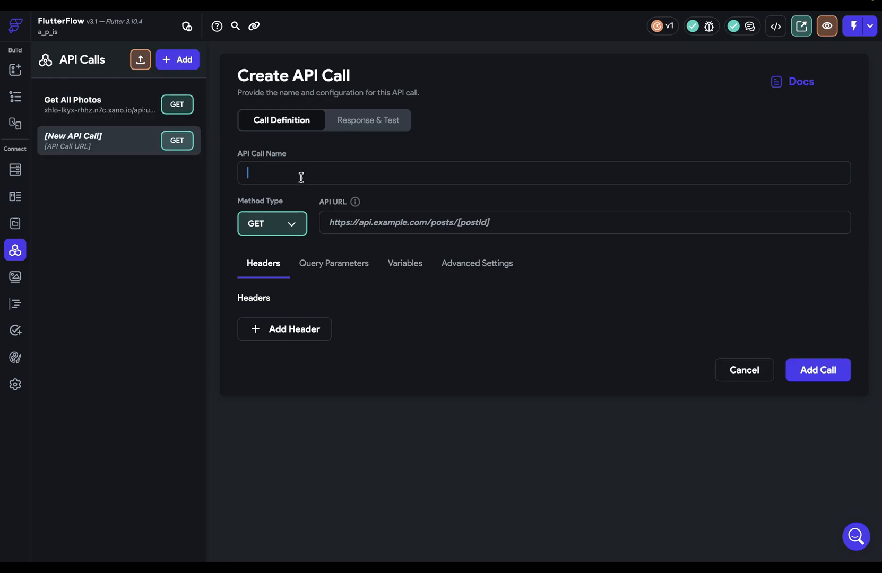
{"action": "type", "text": "Add Photo"}
{"action": "left_click", "coordinate": [277, 229]}
{"action": "left_click", "coordinate": [268, 252]}
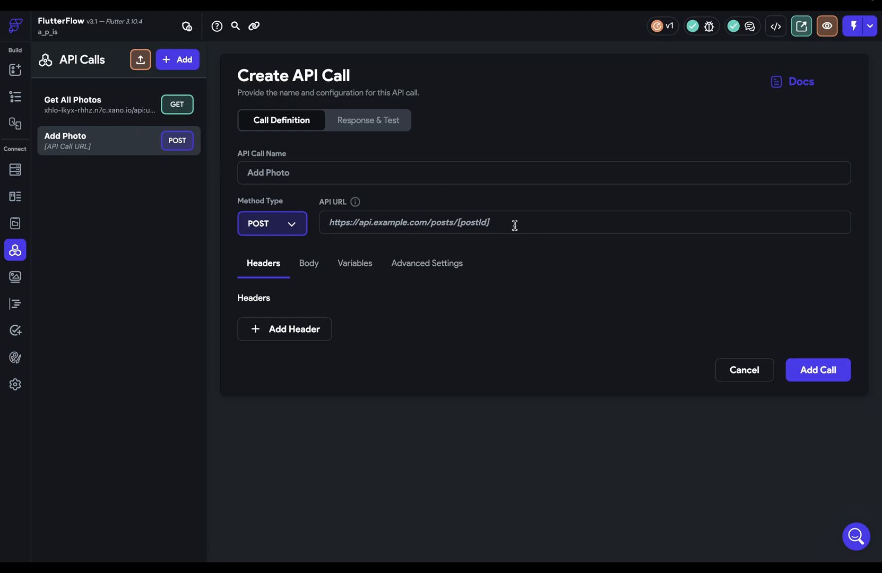
{"action": "type", "text": "https://xhlo-lkyx-rhhz.n7c.xano.io/api:u79mYXa8/photos"}
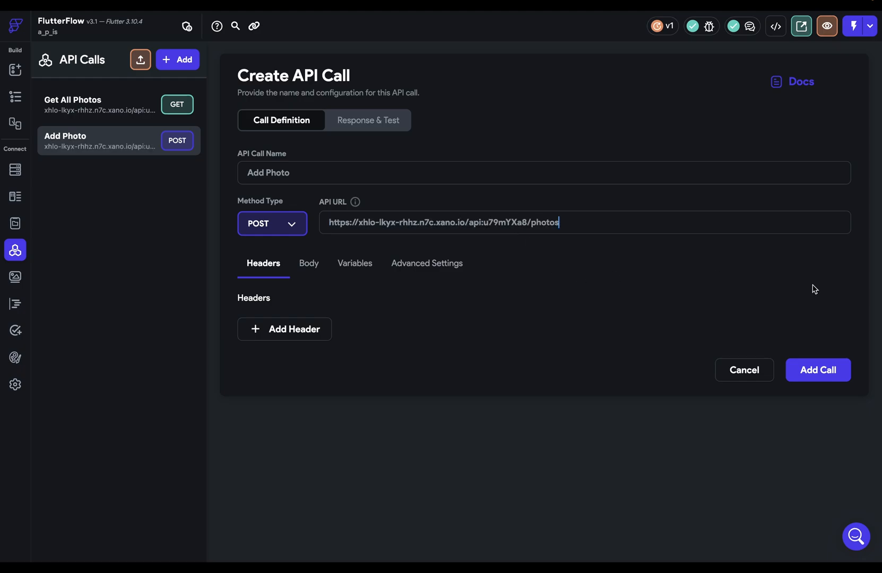
{"action": "left_click", "coordinate": [842, 366]}
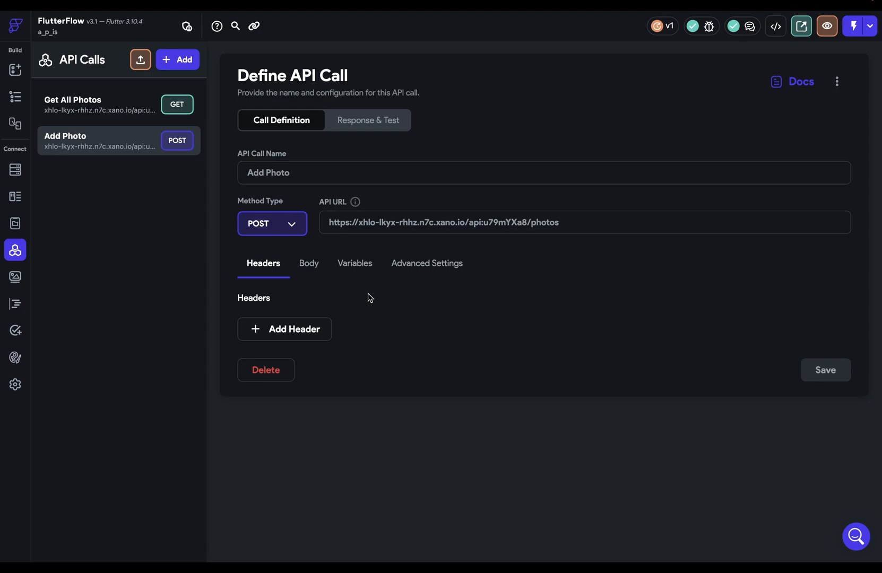
Step: Set the Add Photo request body type to Multipart
{"action": "left_click", "coordinate": [313, 270]}
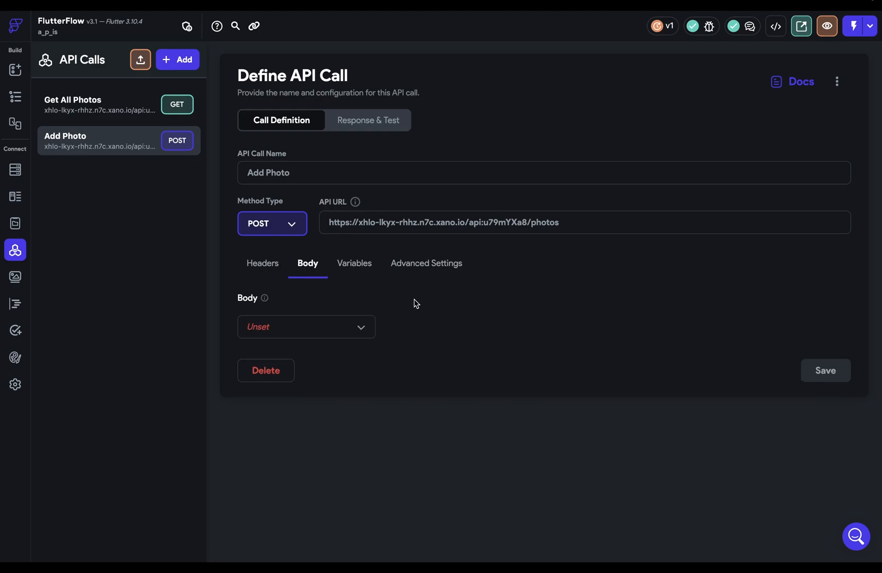
{"action": "left_click", "coordinate": [336, 334]}
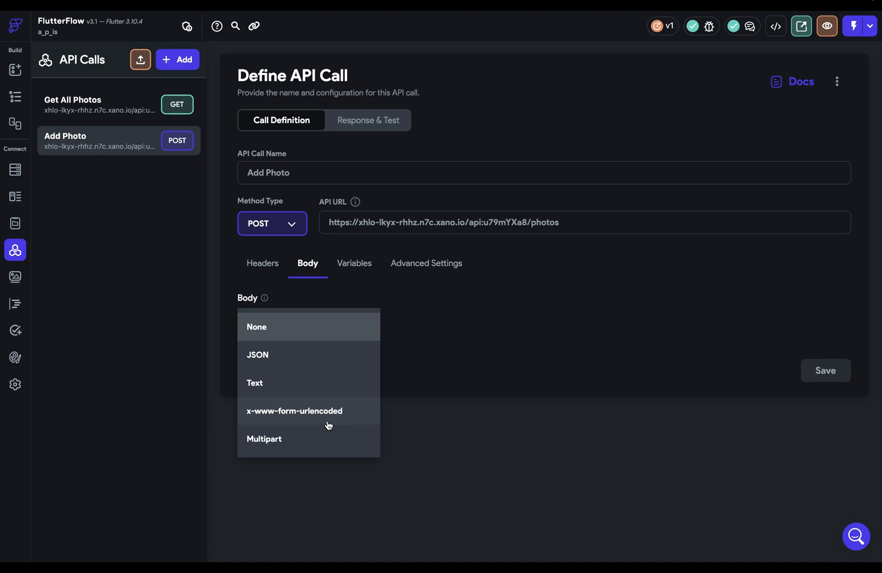
{"action": "left_click", "coordinate": [272, 438]}
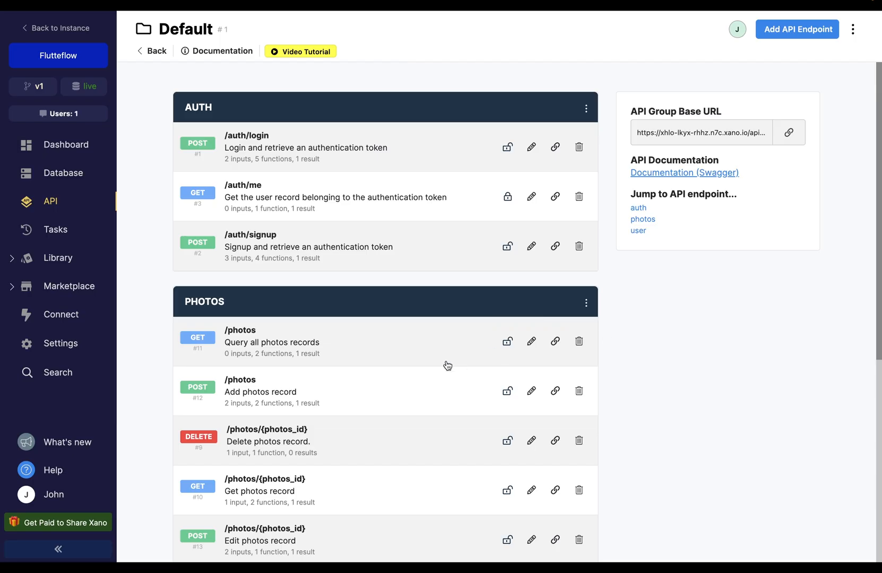
Step: In Xano, open the POST /photos endpoint and check the file input's name, image
{"action": "left_click", "coordinate": [319, 398]}
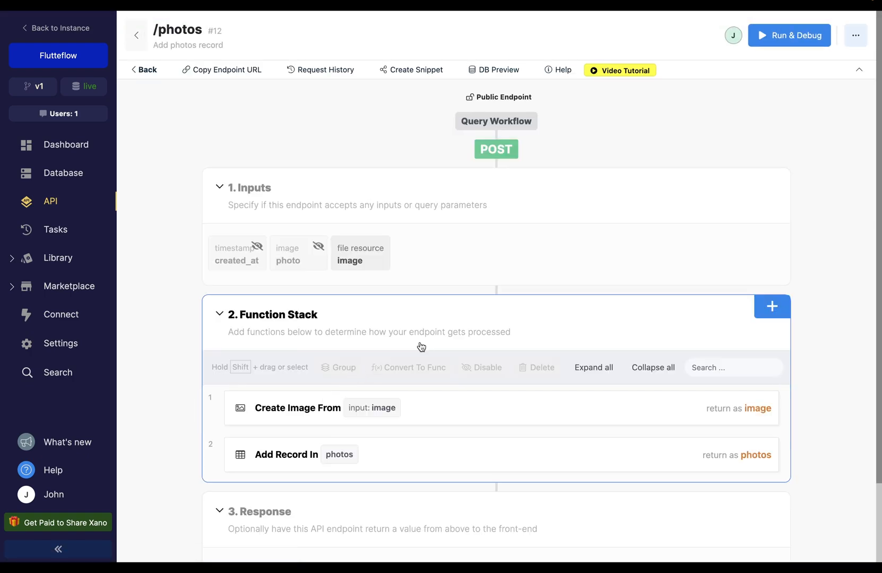
{"action": "left_click", "coordinate": [361, 254]}
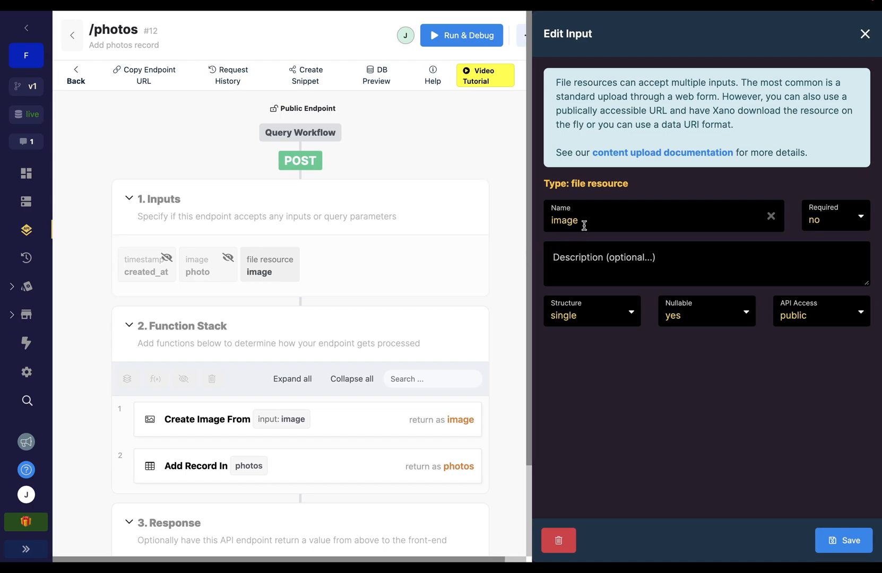
{"action": "left_click_drag", "start_coordinate": [582, 223], "coordinate": [543, 228]}
Step: Add a body parameter named 'image' of type Uploaded File
{"action": "key", "text": "ctrl+Tab"}
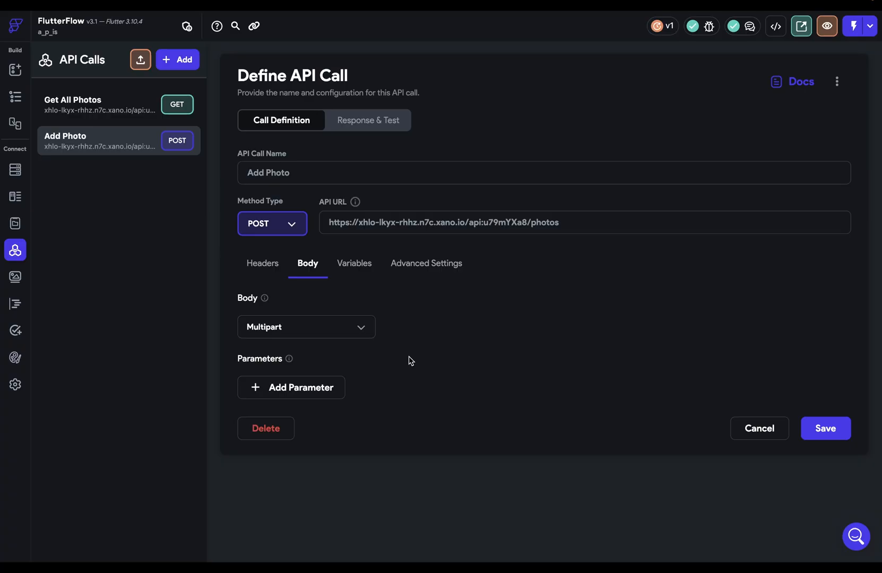
{"action": "left_click", "coordinate": [290, 388]}
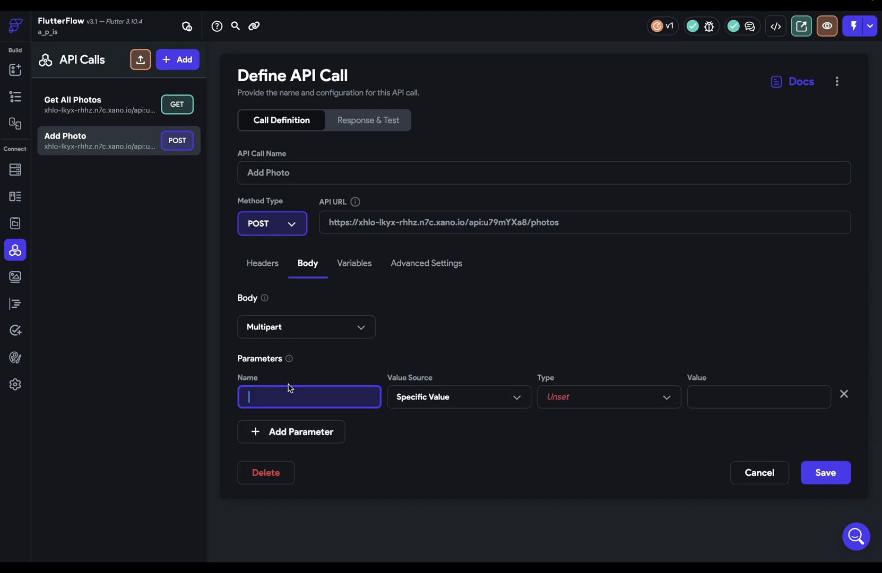
{"action": "type", "text": "image"}
{"action": "left_click", "coordinate": [594, 387]}
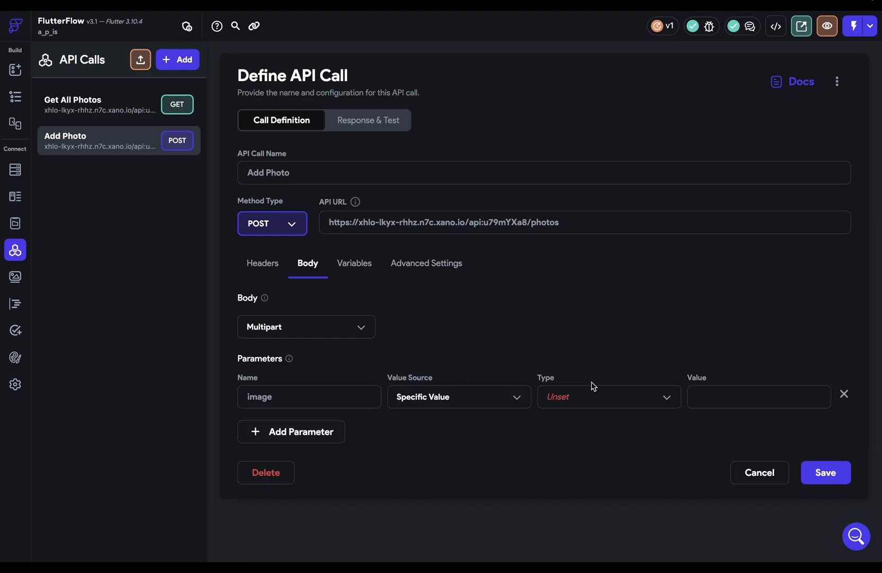
{"action": "left_click", "coordinate": [587, 392]}
{"action": "left_click", "coordinate": [580, 520]}
Step: Set the image parameter's value source to From Variable
{"action": "left_click_drag", "start_coordinate": [296, 401], "coordinate": [247, 396]}
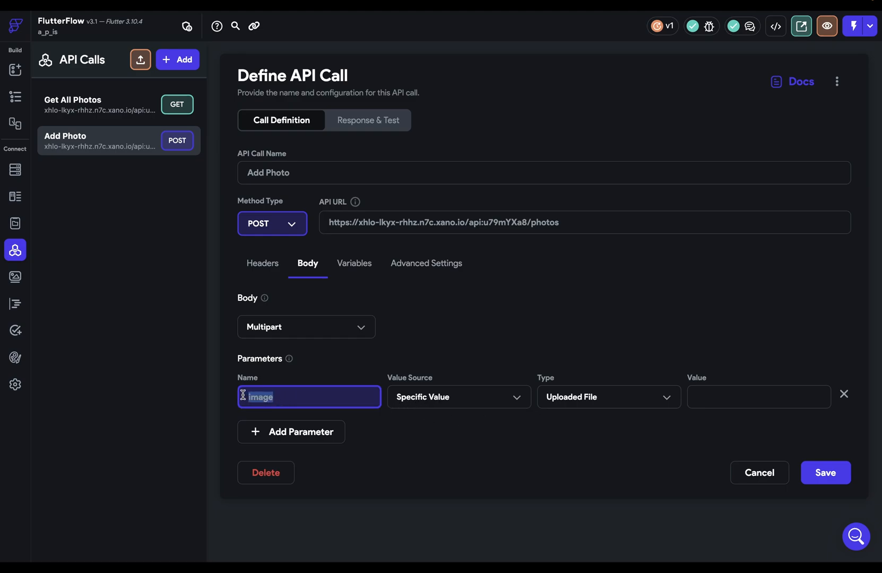
{"action": "left_click", "coordinate": [723, 397]}
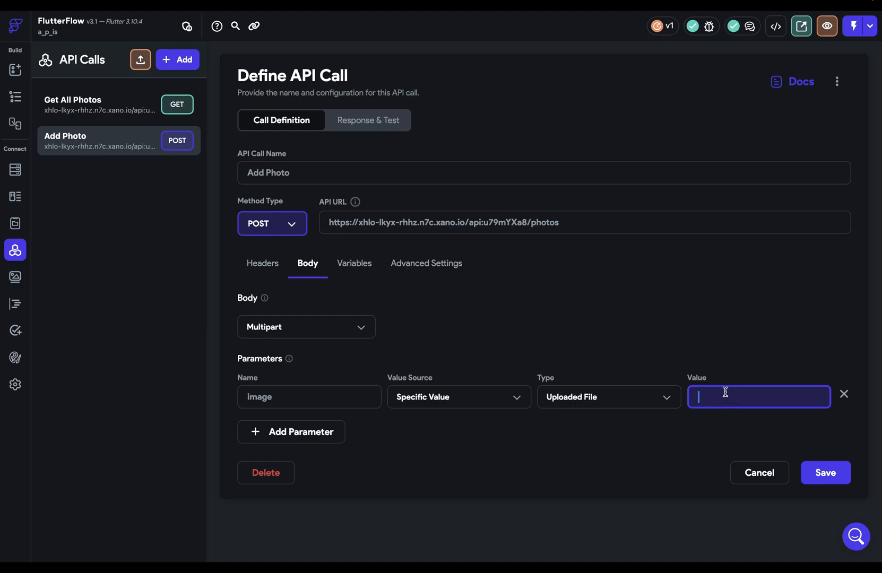
{"action": "left_click", "coordinate": [498, 406]}
{"action": "left_click", "coordinate": [449, 437]}
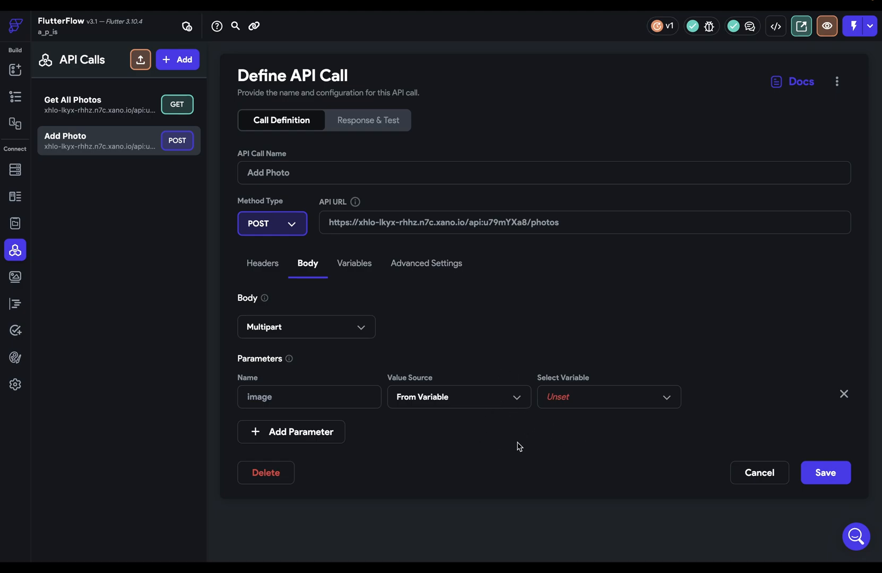
{"action": "left_click", "coordinate": [634, 395]}
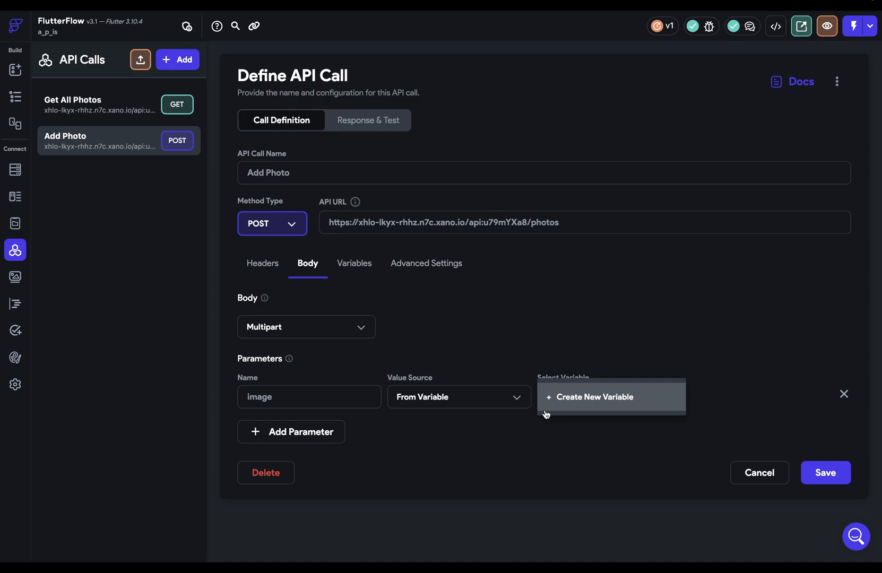
{"action": "left_click", "coordinate": [471, 436]}
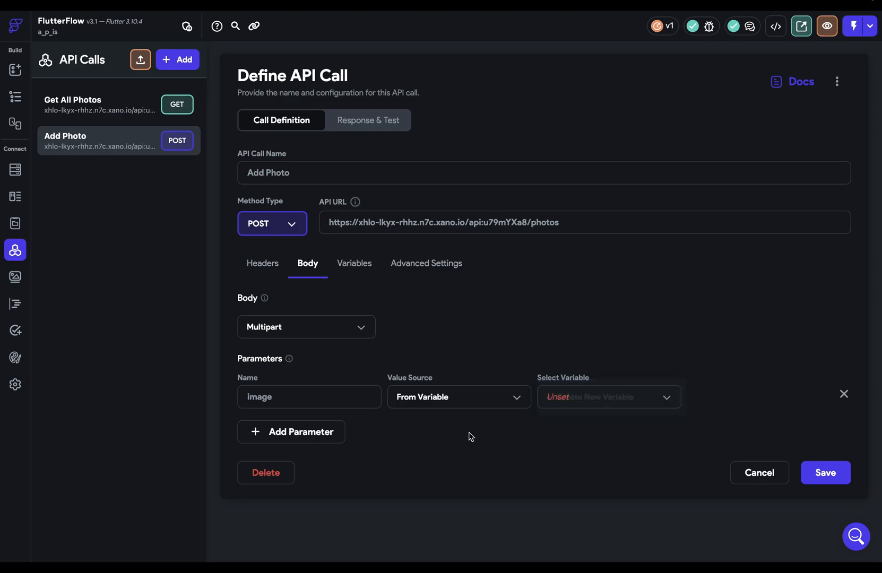
Step: Add a call variable named 'photo' of type Uploaded File
{"action": "left_click", "coordinate": [351, 267]}
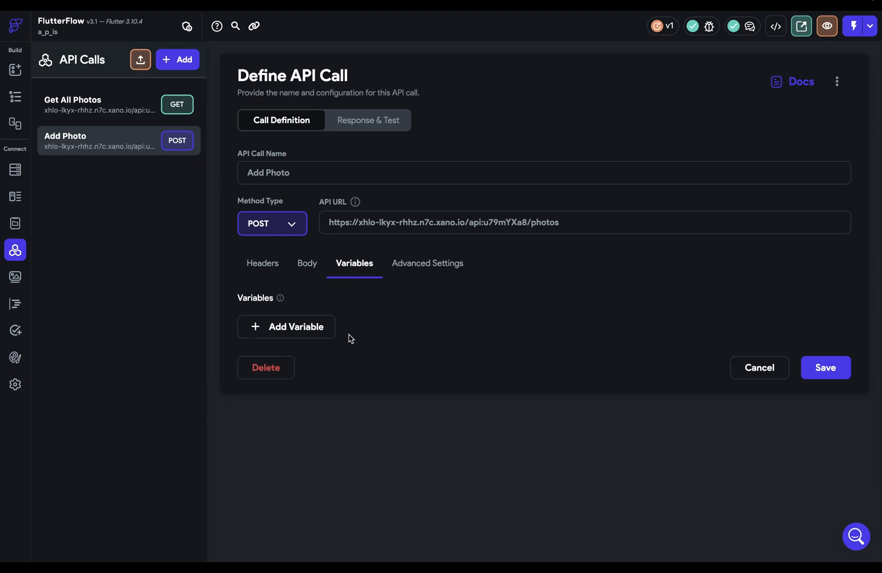
{"action": "left_click", "coordinate": [315, 327]}
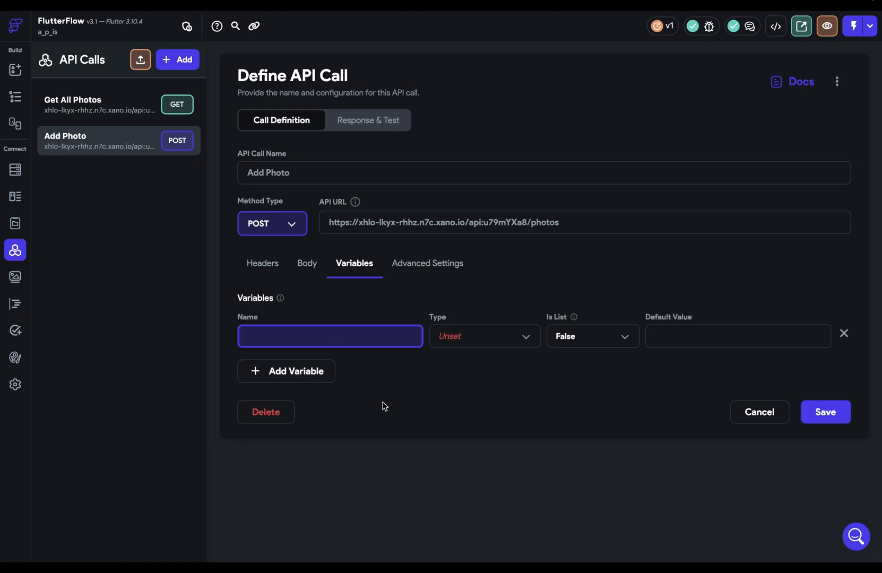
{"action": "type", "text": "photo"}
{"action": "left_click", "coordinate": [483, 339]}
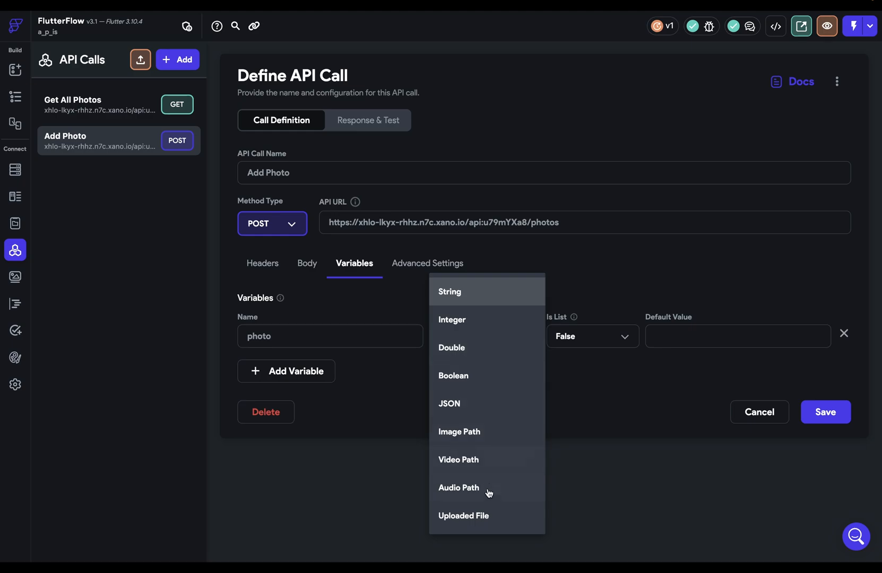
{"action": "left_click", "coordinate": [482, 516]}
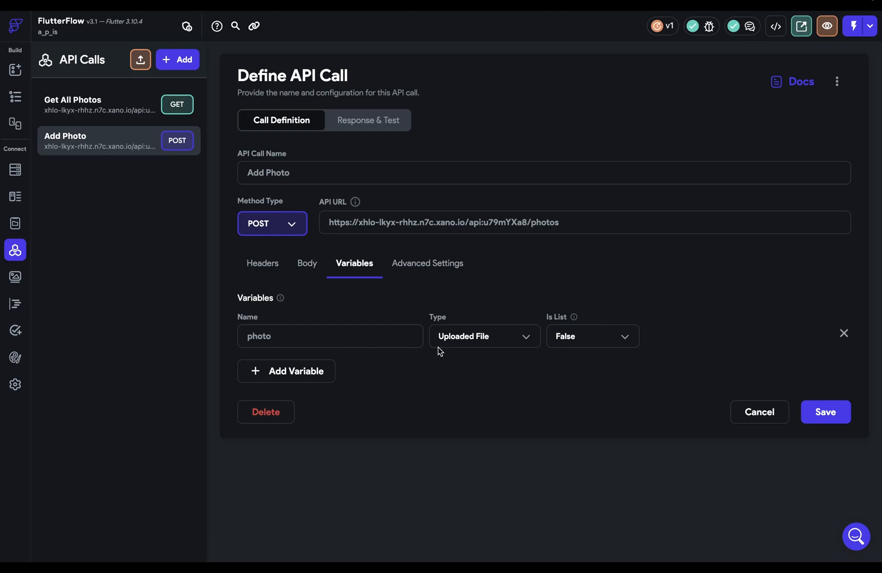
{"action": "left_click", "coordinate": [304, 267]}
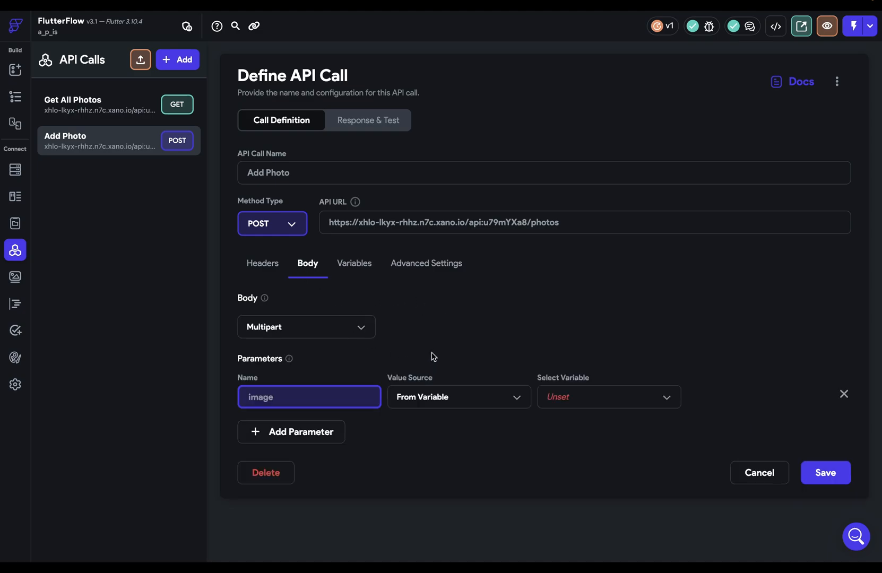
Step: Feed the photo variable into the image parameter, briefly trying a JSON body
{"action": "left_click", "coordinate": [582, 397]}
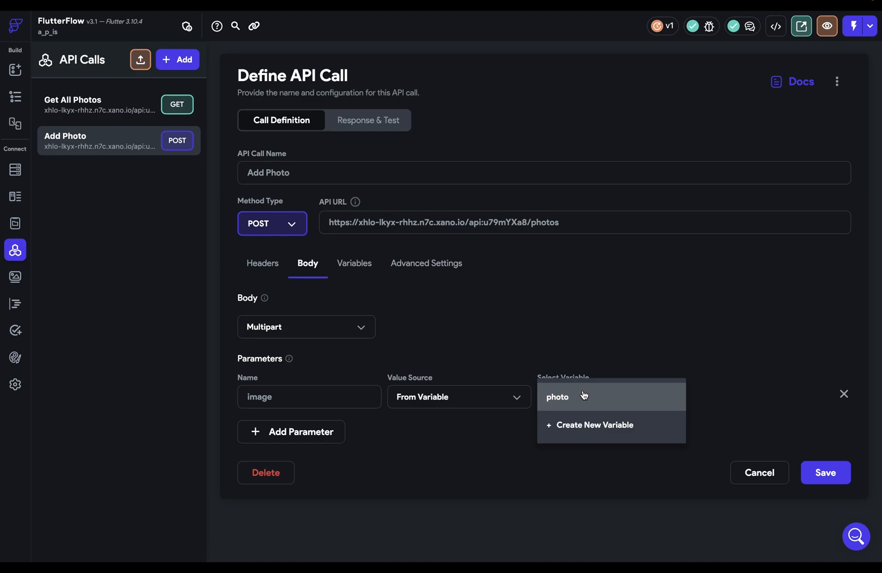
{"action": "left_click", "coordinate": [553, 405]}
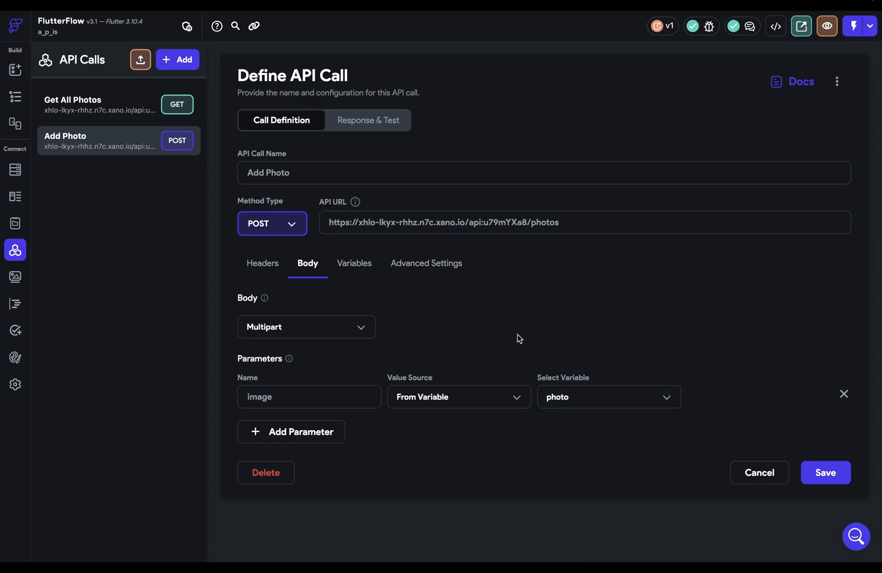
{"action": "left_click", "coordinate": [274, 327]}
{"action": "left_click", "coordinate": [283, 248]}
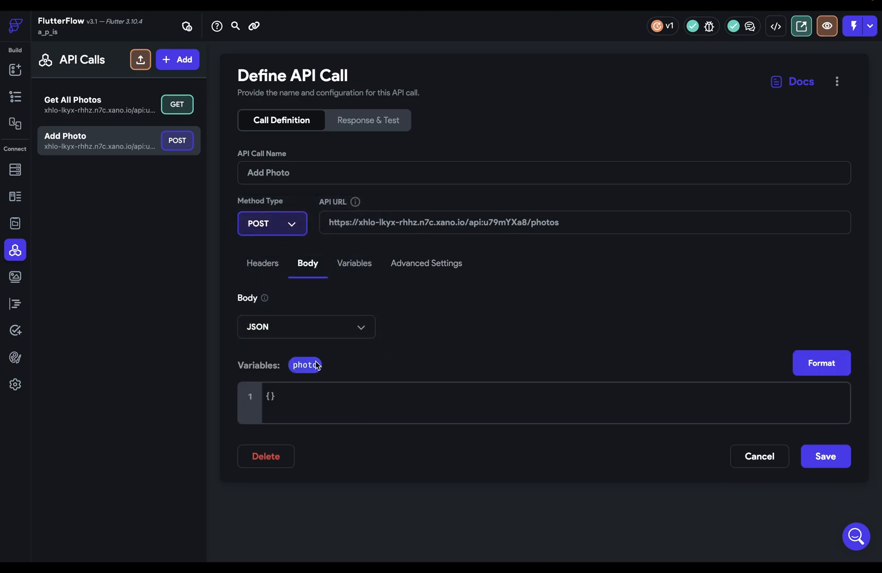
{"action": "left_click_drag", "start_coordinate": [316, 365], "coordinate": [272, 395]}
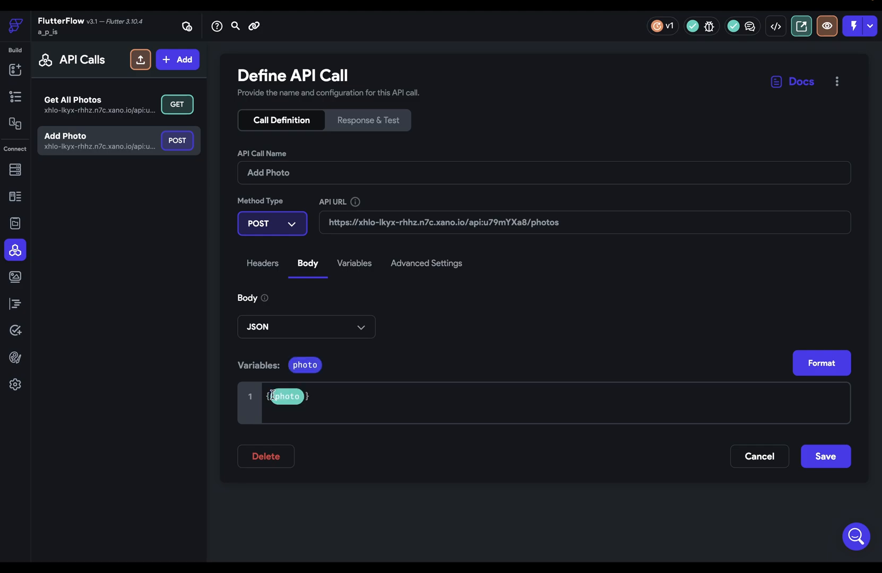
Step: Switch the body back to Multipart and save the Add Photo call
{"action": "left_click", "coordinate": [325, 330]}
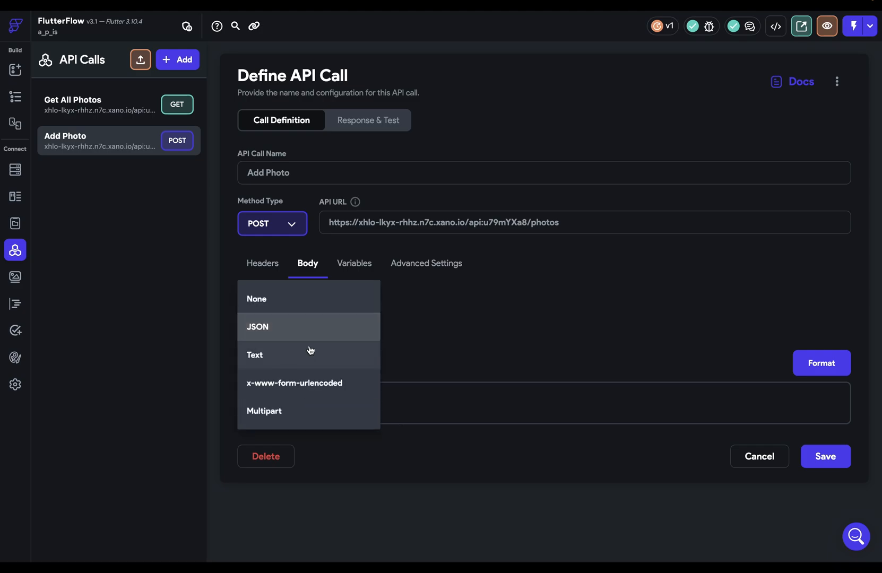
{"action": "left_click", "coordinate": [285, 409]}
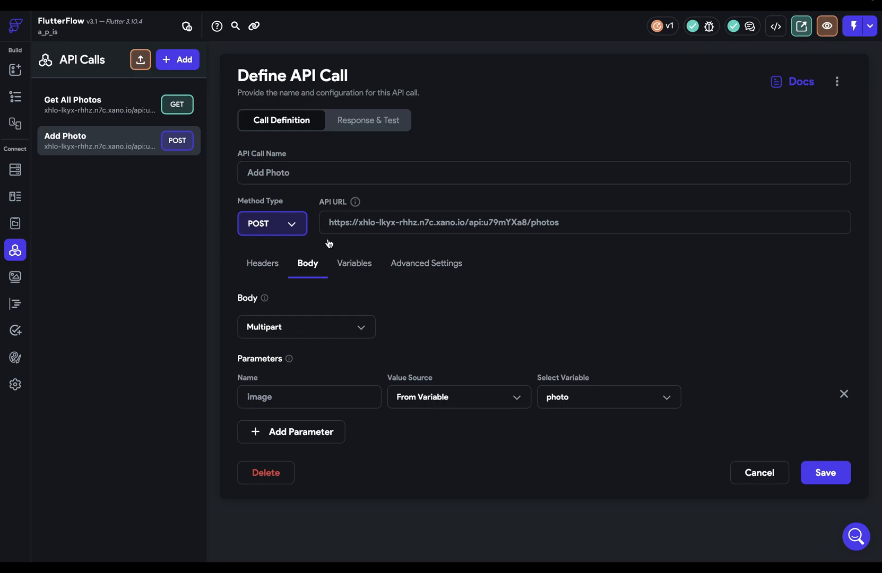
{"action": "left_click", "coordinate": [815, 483]}
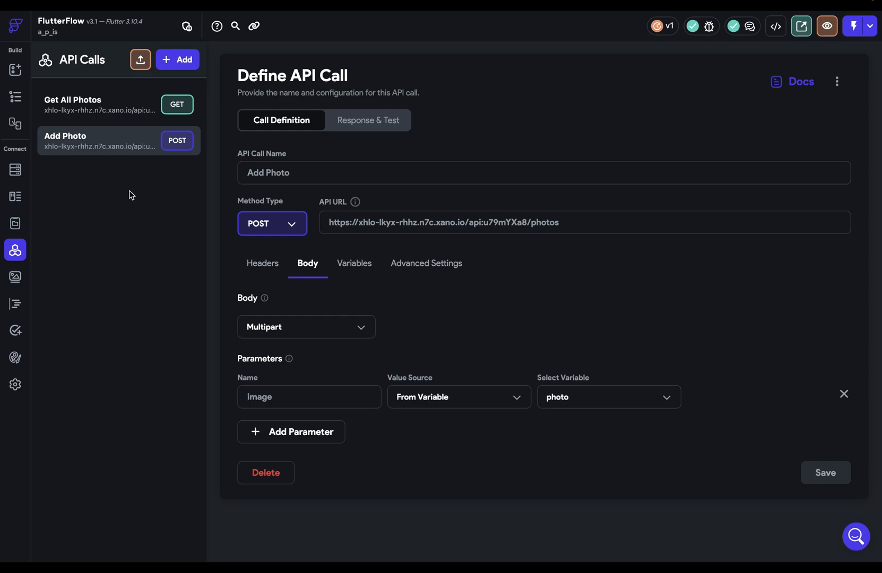
{"action": "left_click", "coordinate": [15, 96]}
Step: Add a FloatingActionButton to HomePage
{"action": "left_click", "coordinate": [600, 417]}
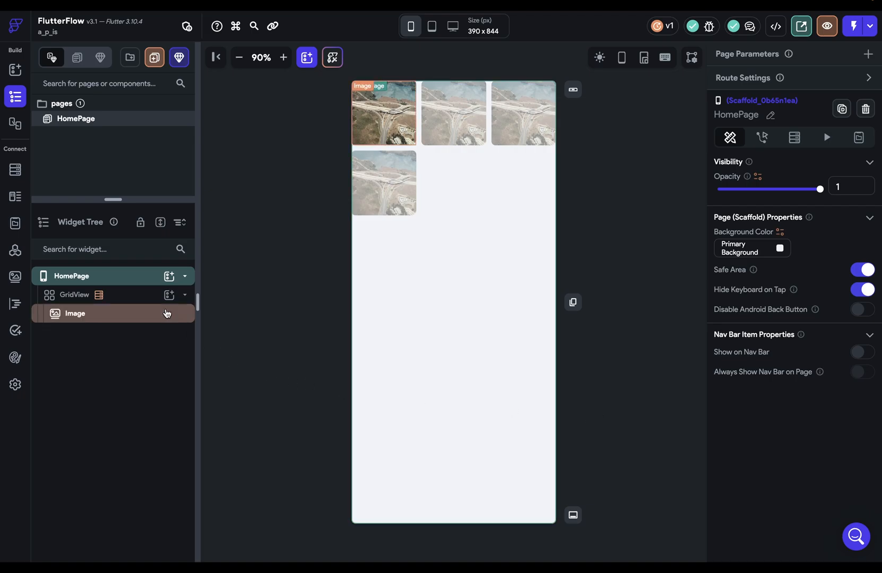
{"action": "left_click", "coordinate": [169, 276]}
{"action": "type", "text": "floa"}
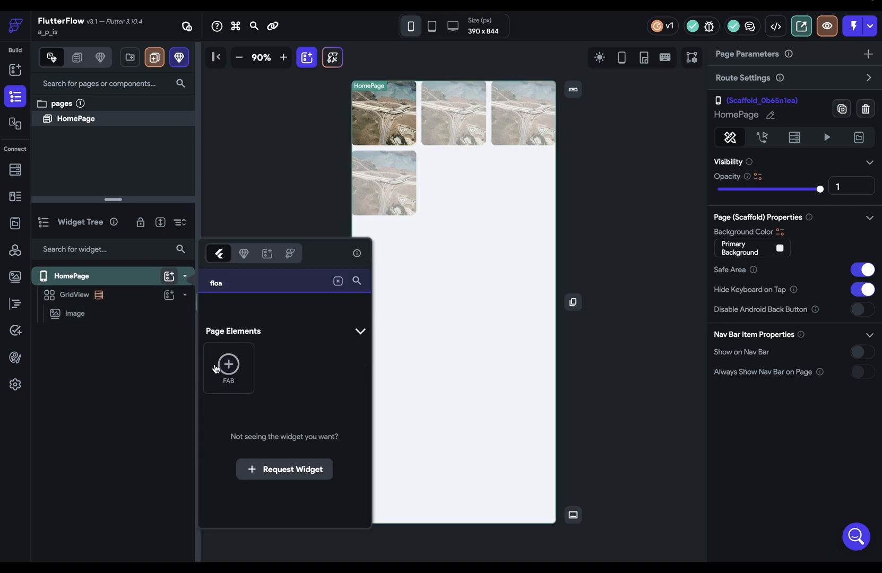
{"action": "left_click", "coordinate": [216, 368]}
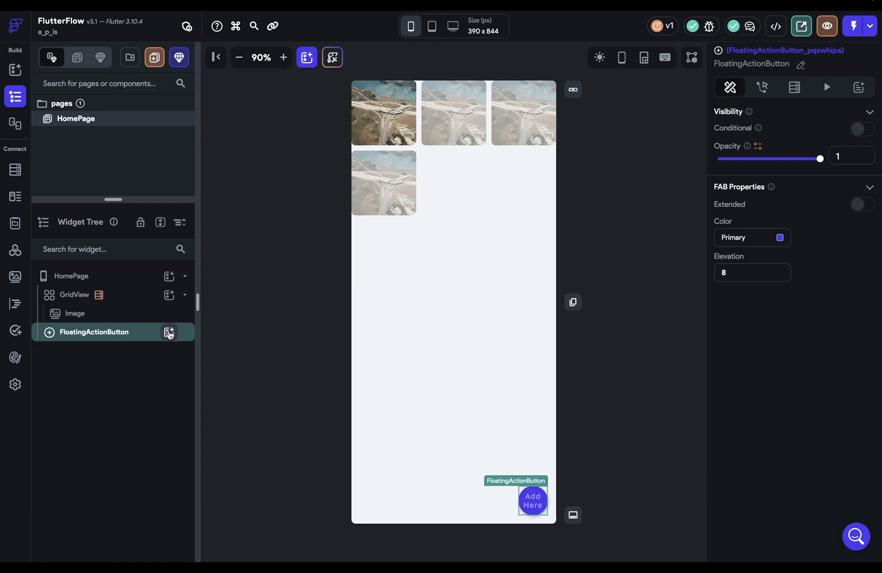
Step: Put a plus icon inside the button and colour it Primary Background
{"action": "left_click", "coordinate": [168, 333]}
{"action": "type", "text": "icon"}
{"action": "left_click", "coordinate": [228, 383]}
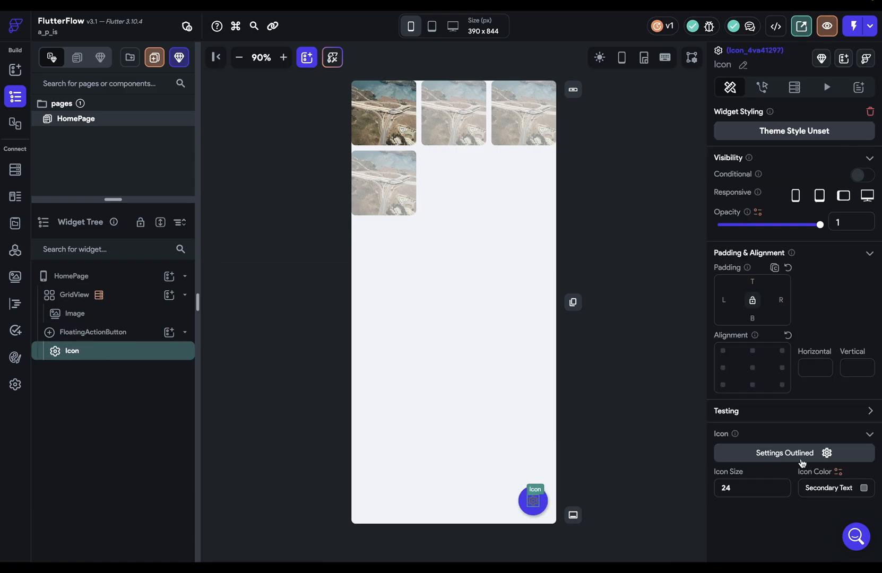
{"action": "left_click", "coordinate": [778, 453]}
{"action": "type", "text": "plus"}
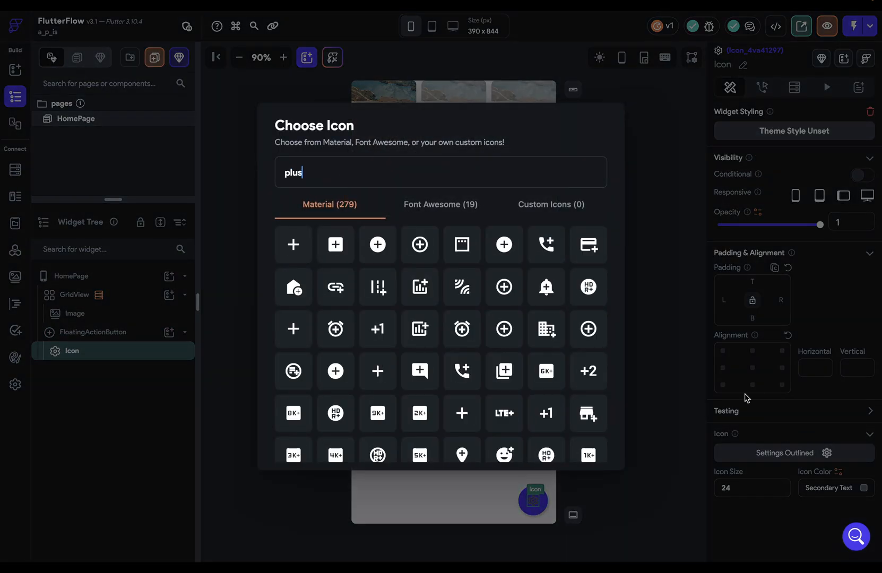
{"action": "left_click", "coordinate": [281, 254]}
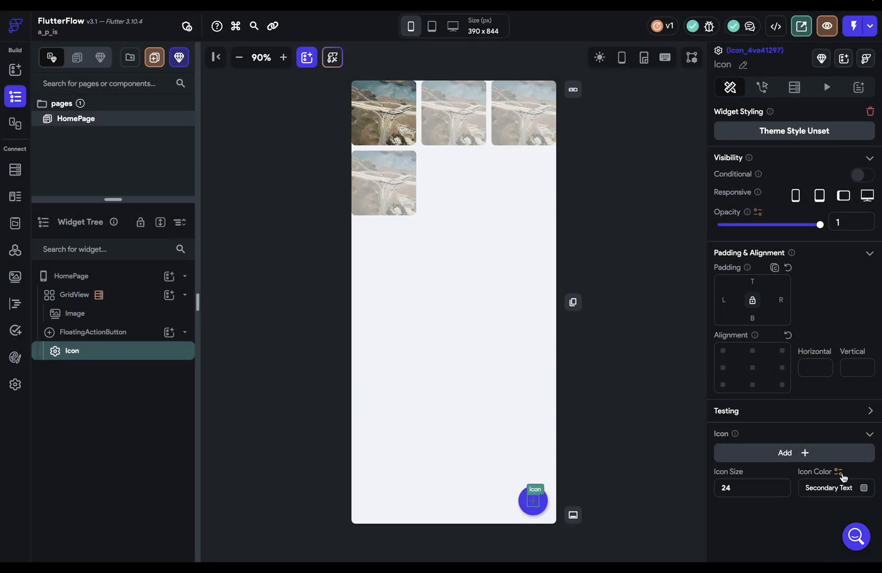
{"action": "left_click", "coordinate": [862, 487]}
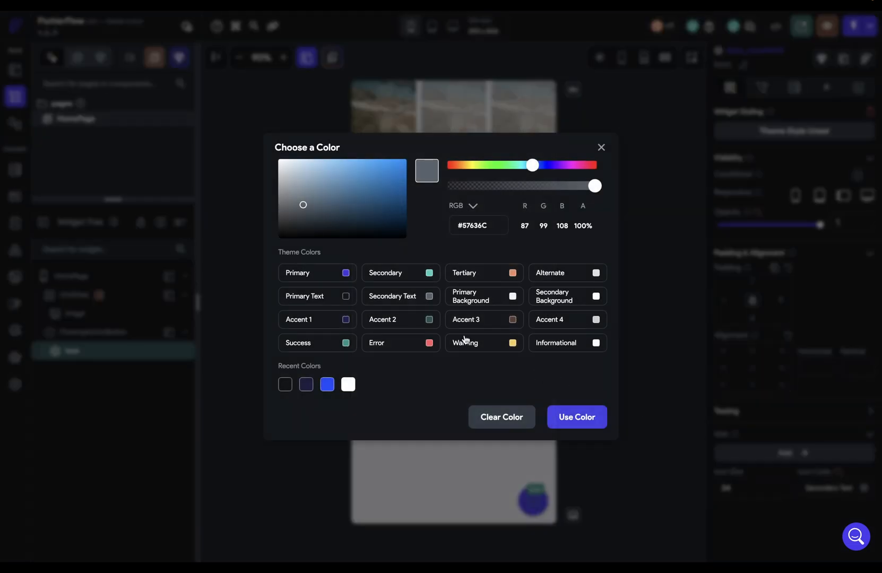
{"action": "left_click", "coordinate": [513, 296]}
{"action": "left_click", "coordinate": [613, 406]}
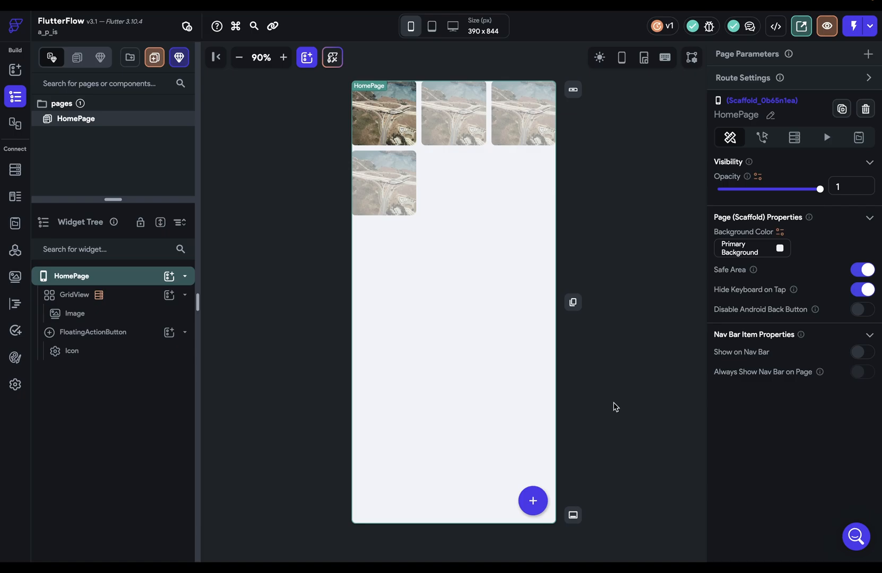
Step: Give the floating button an On Tap Upload/Save Media action
{"action": "left_click", "coordinate": [537, 496]}
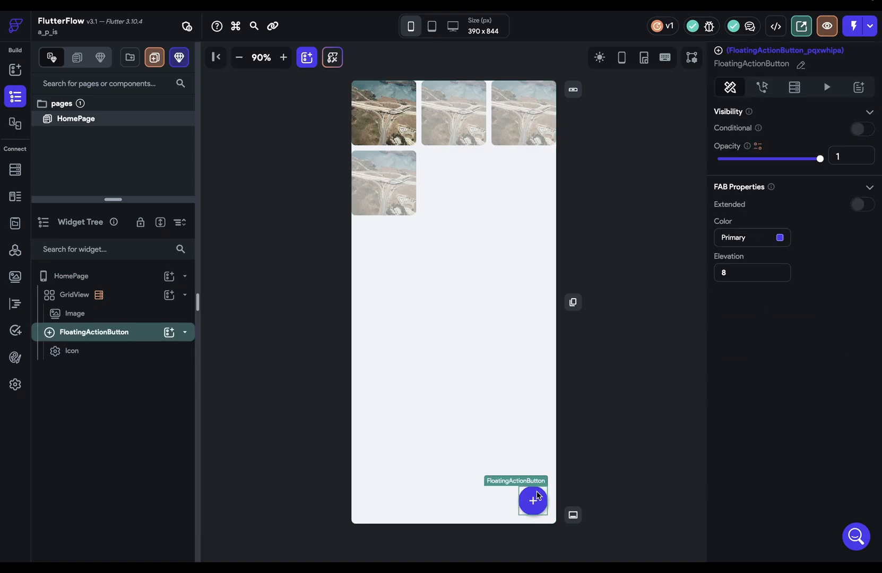
{"action": "left_click", "coordinate": [763, 87]}
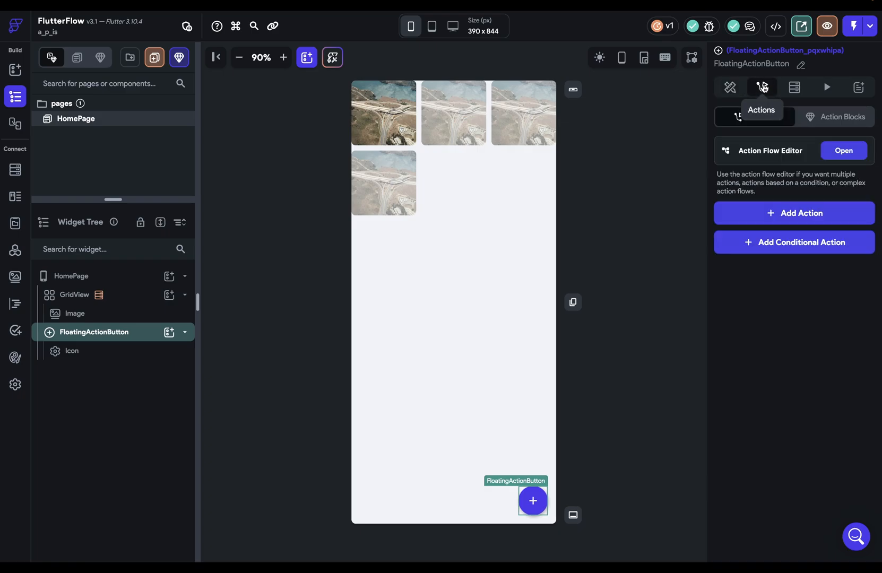
{"action": "left_click", "coordinate": [801, 215]}
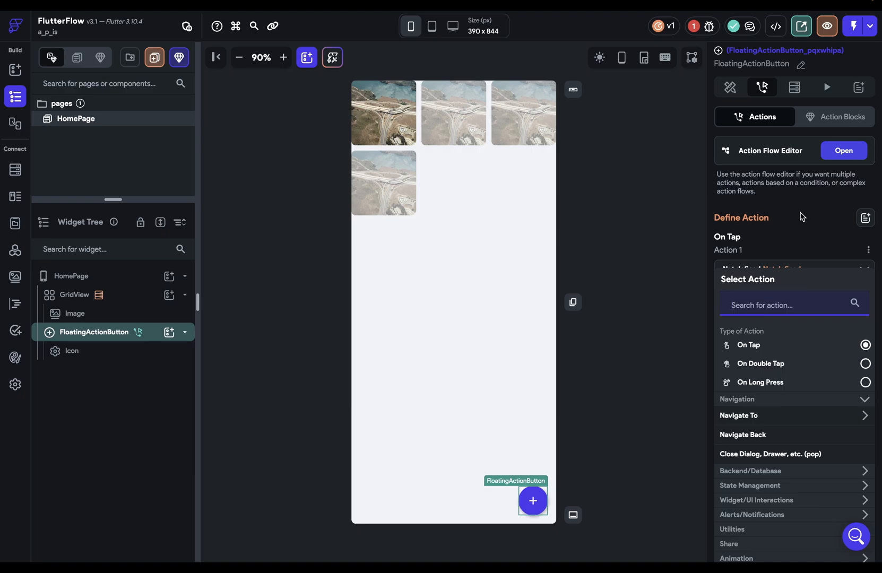
{"action": "type", "text": "upload"}
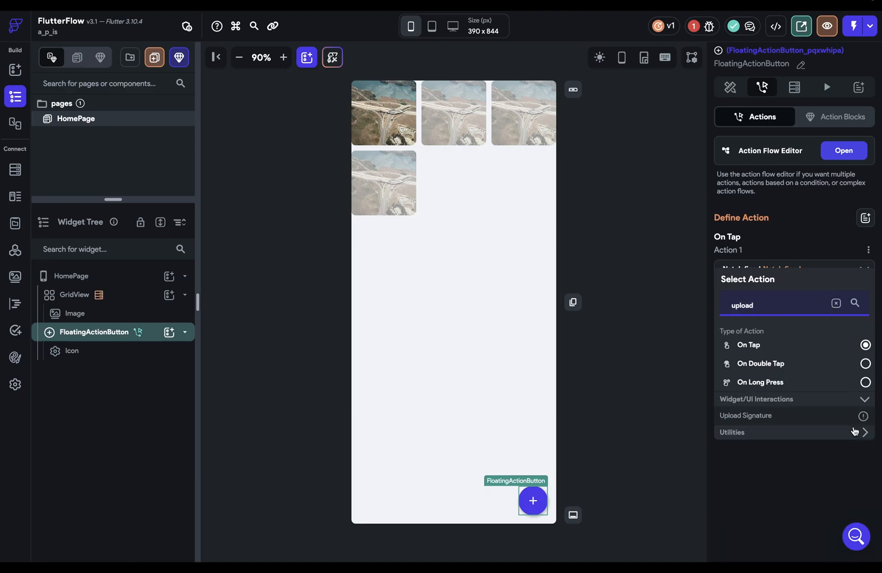
{"action": "left_click", "coordinate": [855, 432]}
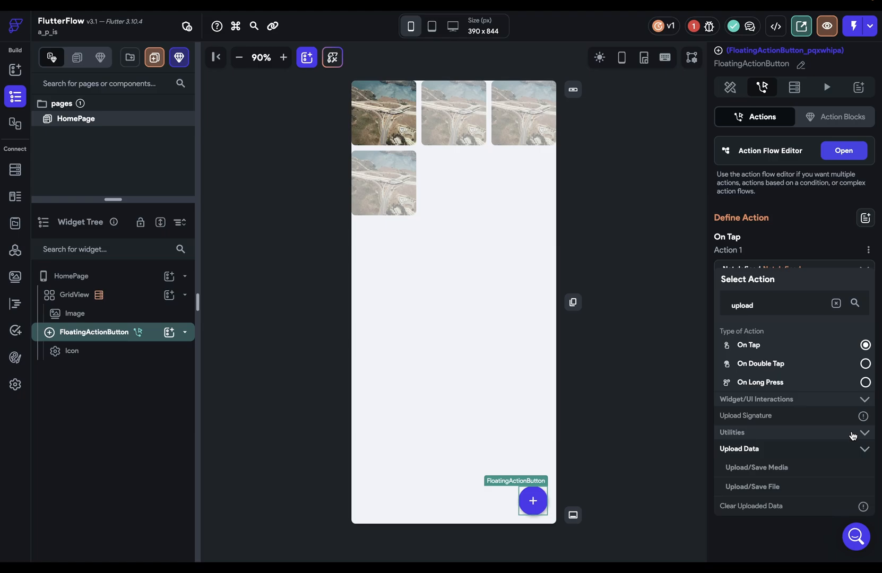
{"action": "left_click", "coordinate": [736, 468]}
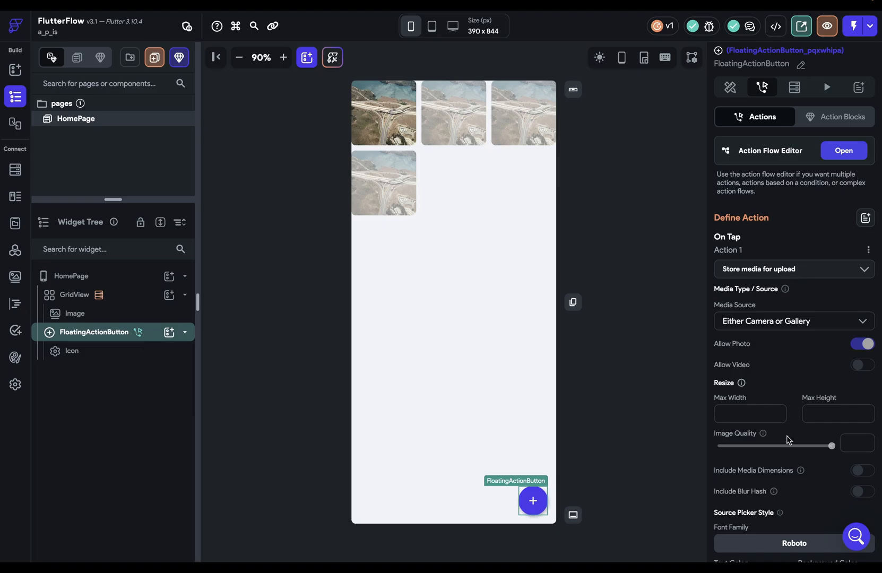
Step: Rename the action's uploaded data to 'UU'
{"action": "scroll", "coordinate": [788, 440], "scroll_direction": "down", "scroll_amount": 3}
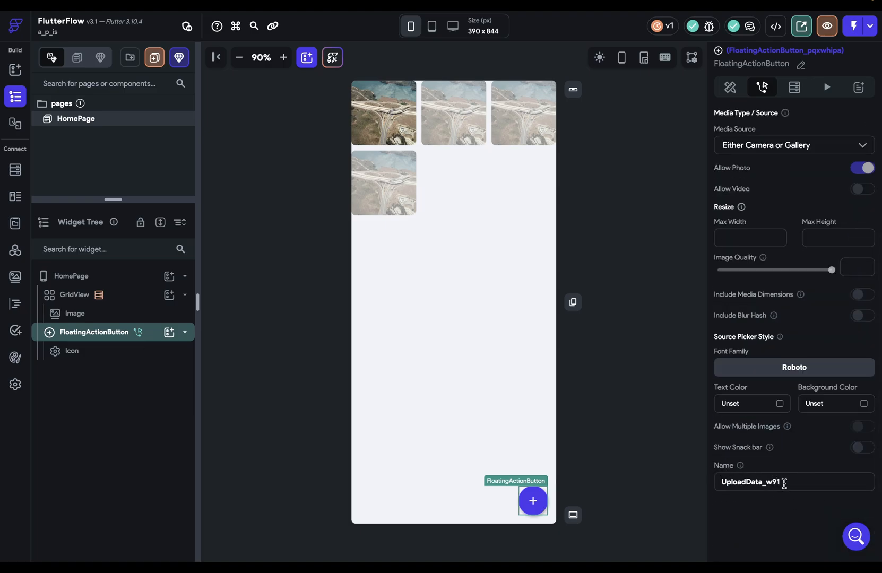
{"action": "left_click_drag", "start_coordinate": [784, 483], "coordinate": [720, 479]}
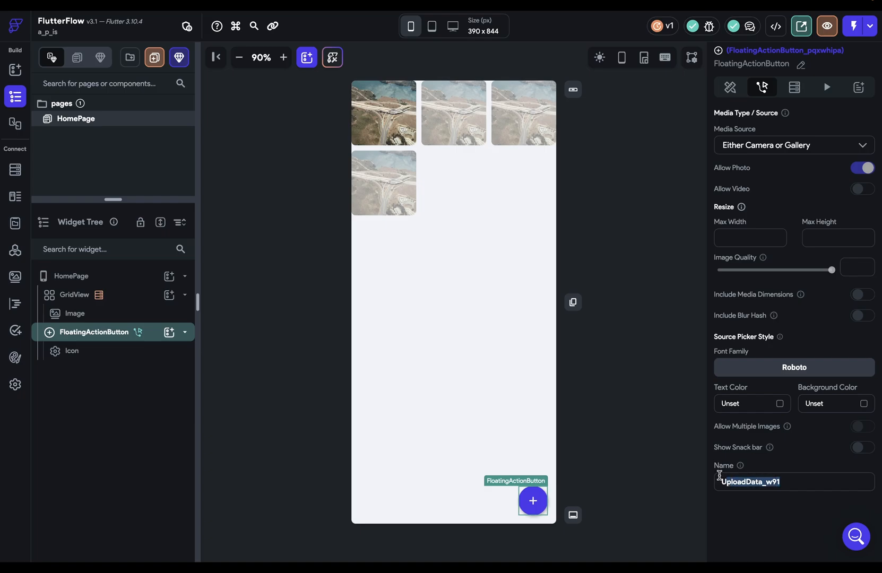
{"action": "type", "text": "UU"}
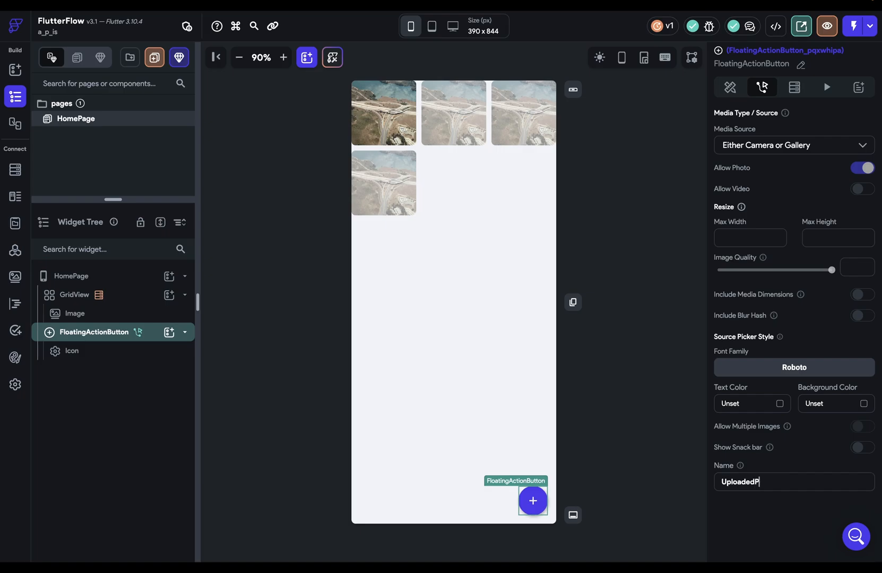
{"action": "scroll", "coordinate": [753, 507], "scroll_direction": "up", "scroll_amount": 3}
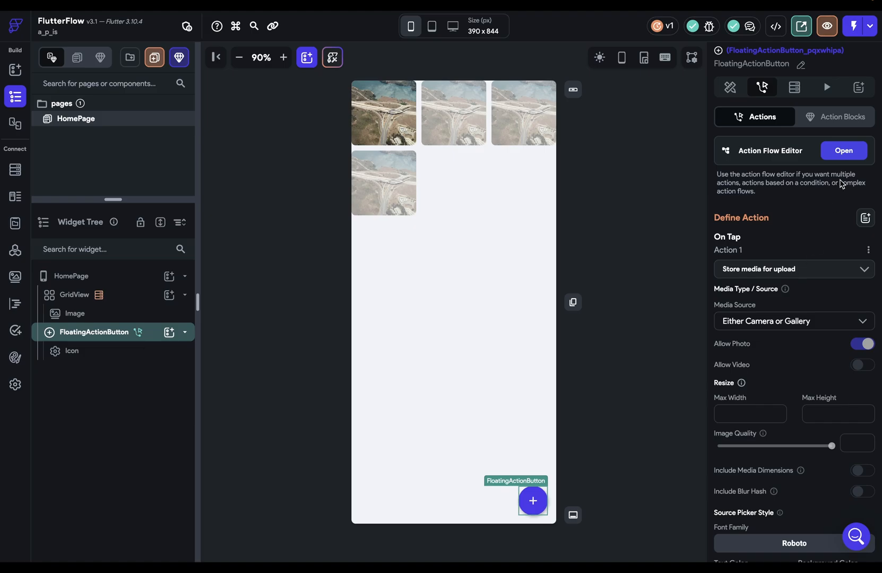
Step: Add a second action to the flow that runs the Add Photo API call
{"action": "left_click", "coordinate": [839, 156]}
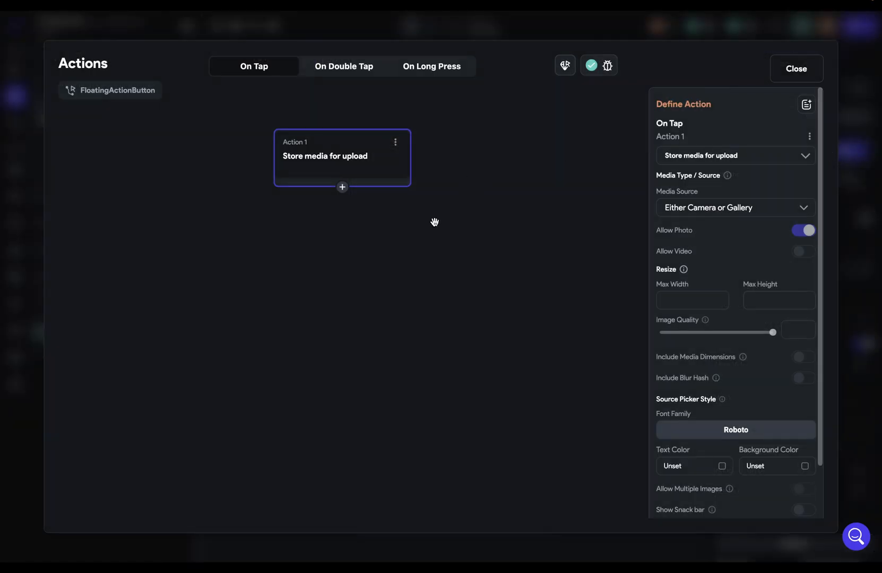
{"action": "left_click", "coordinate": [341, 189]}
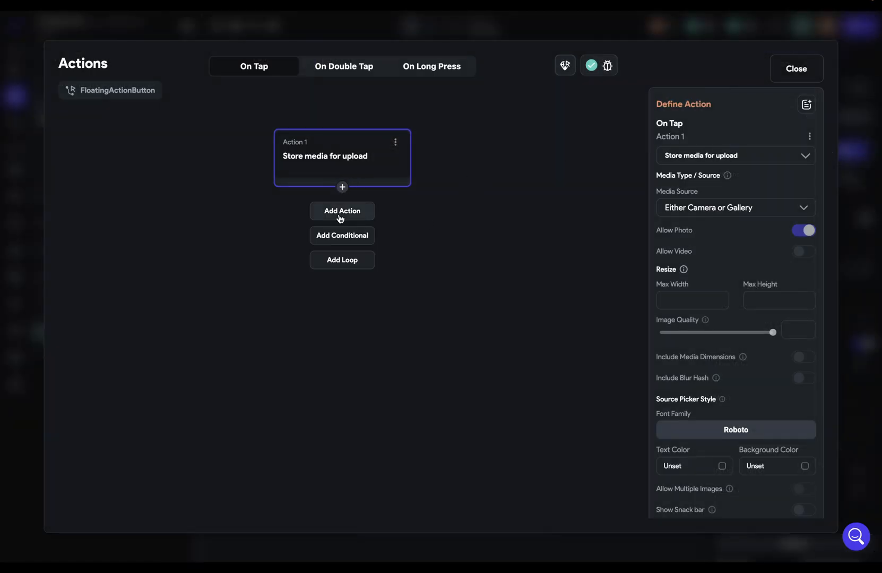
{"action": "left_click", "coordinate": [341, 211]}
{"action": "left_click", "coordinate": [711, 194]}
{"action": "type", "text": "api"}
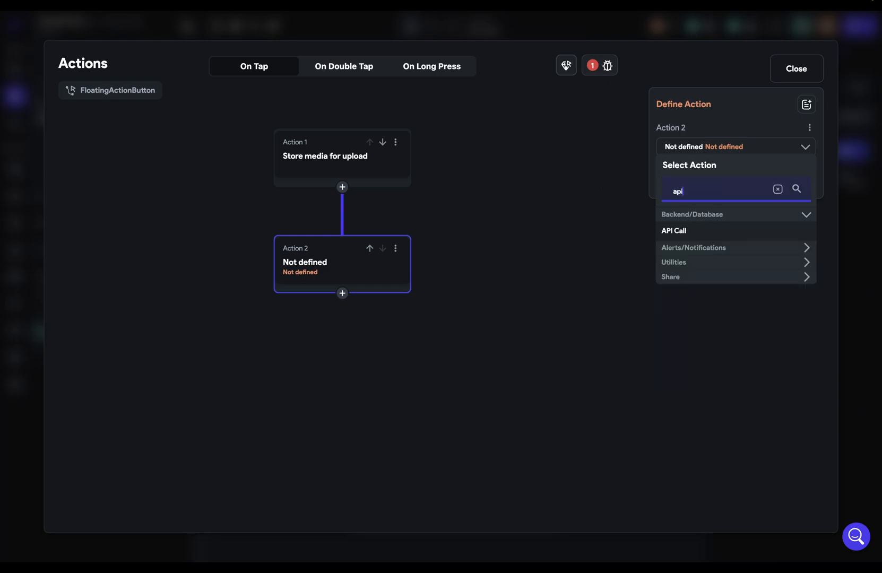
{"action": "left_click", "coordinate": [699, 234]}
{"action": "left_click", "coordinate": [699, 182]}
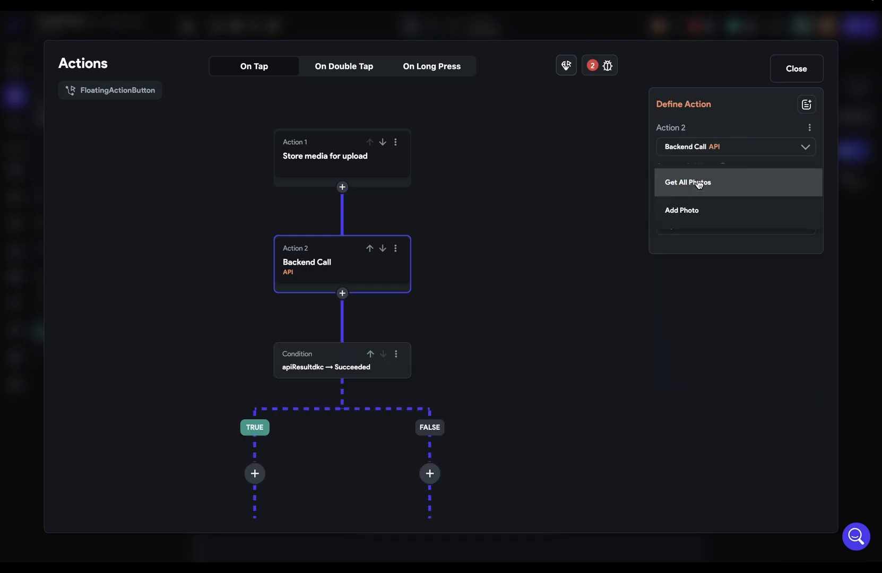
{"action": "left_click", "coordinate": [685, 211]}
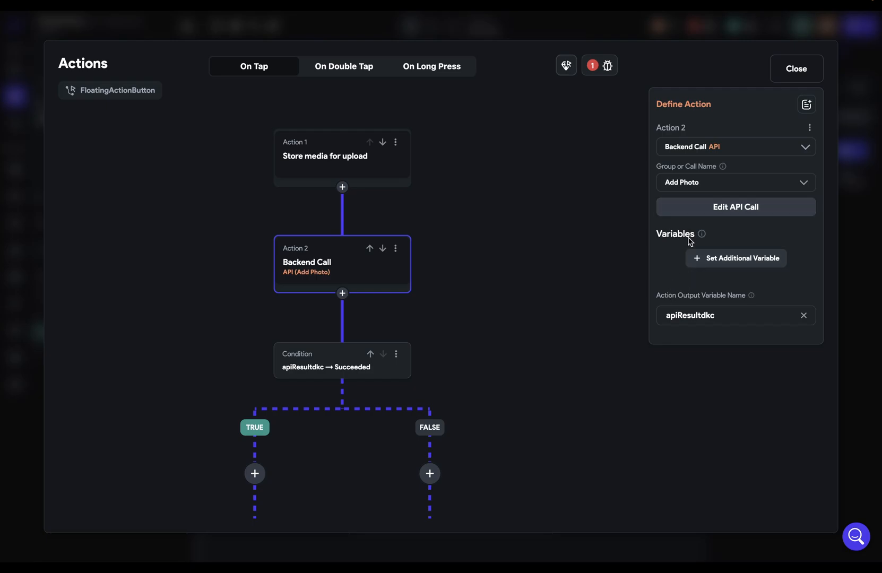
Step: Set Add Photo's photo variable to the Widget State Uploaded Local File
{"action": "left_click", "coordinate": [690, 256]}
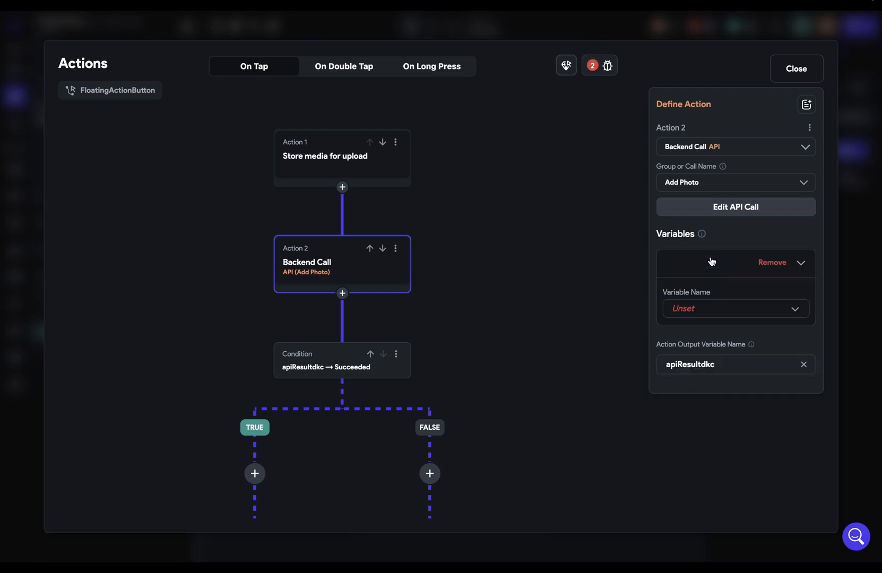
{"action": "left_click", "coordinate": [729, 317]}
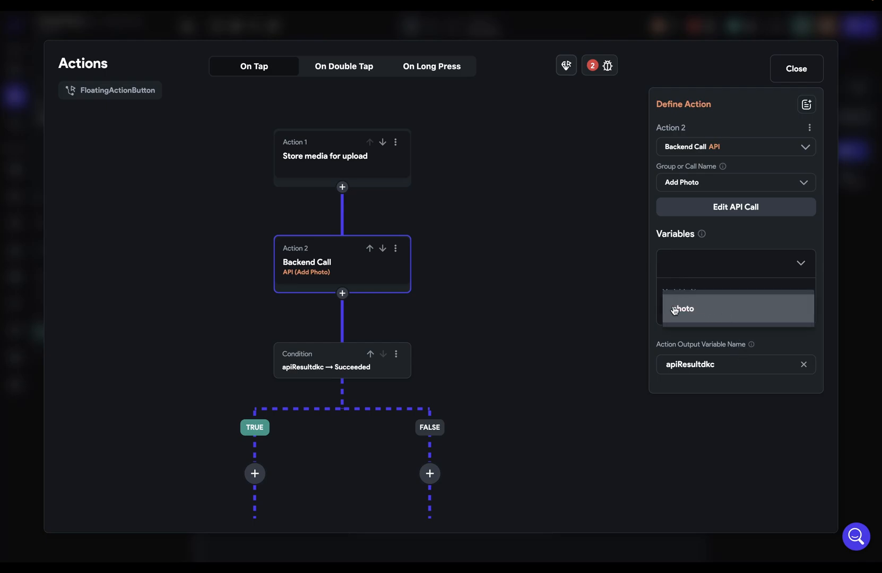
{"action": "left_click", "coordinate": [688, 309]}
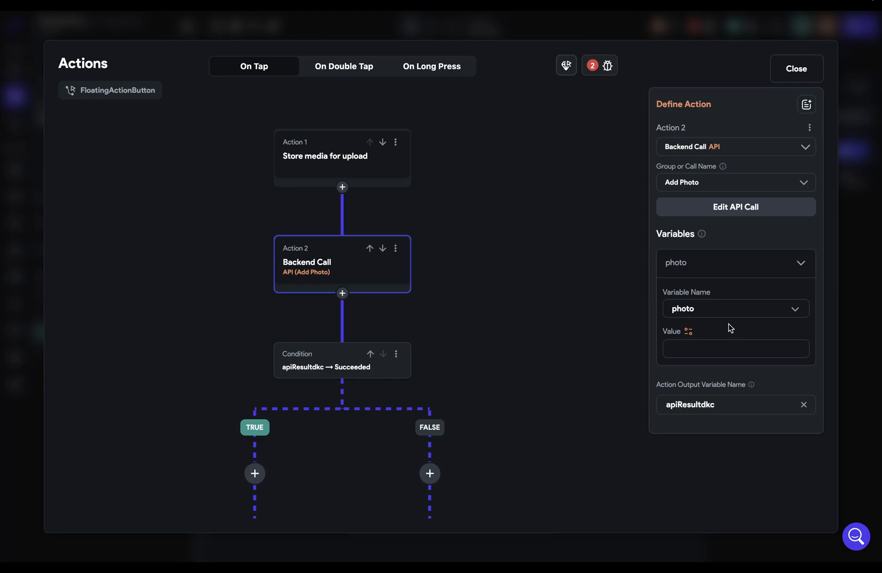
{"action": "left_click", "coordinate": [675, 346]}
{"action": "left_click", "coordinate": [688, 331]}
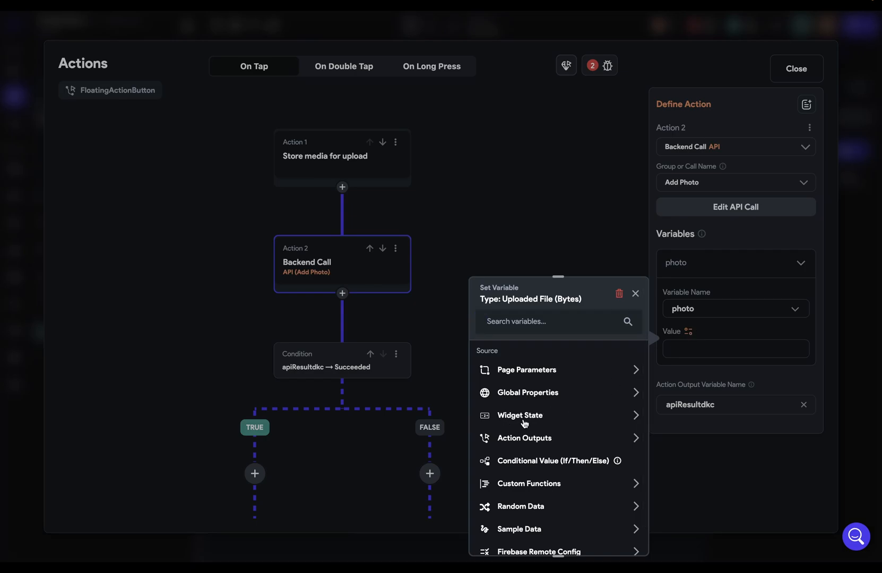
{"action": "left_click", "coordinate": [632, 416]}
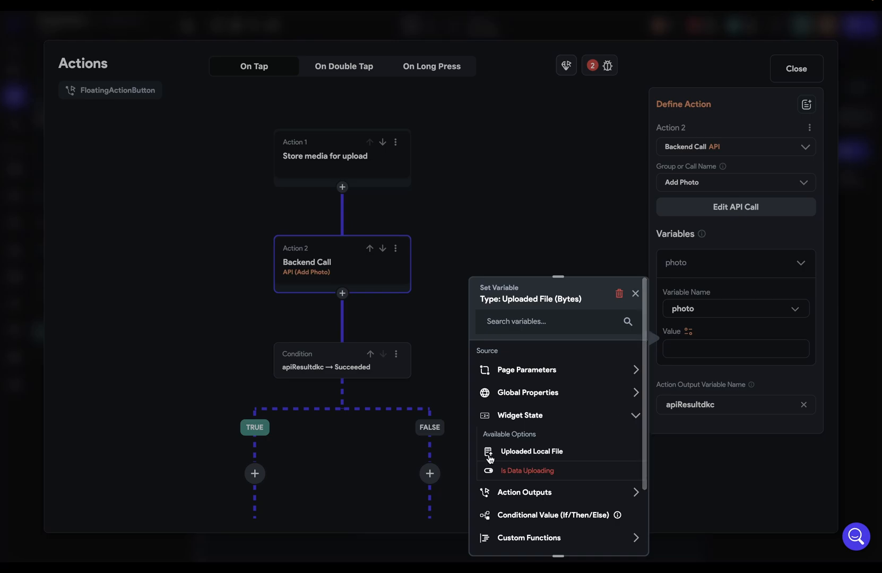
{"action": "left_click", "coordinate": [537, 454]}
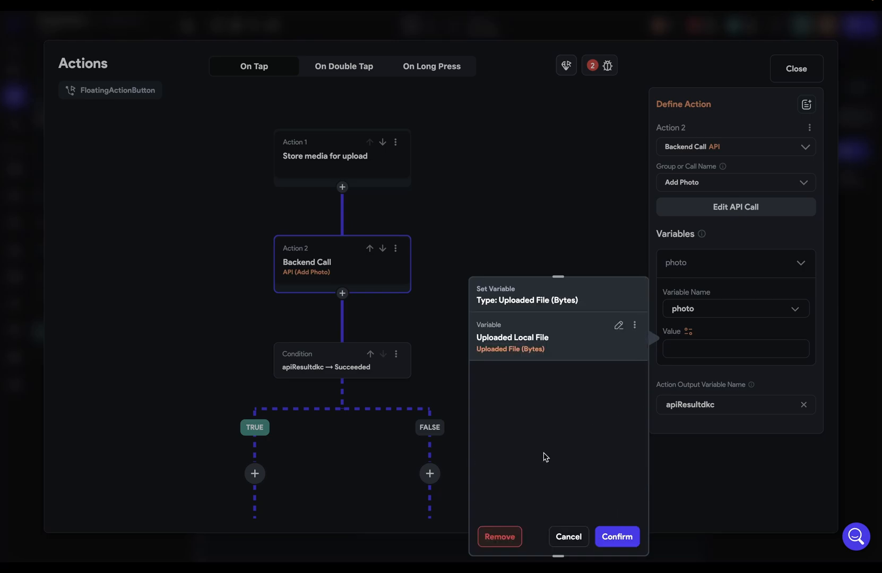
{"action": "left_click", "coordinate": [616, 528]}
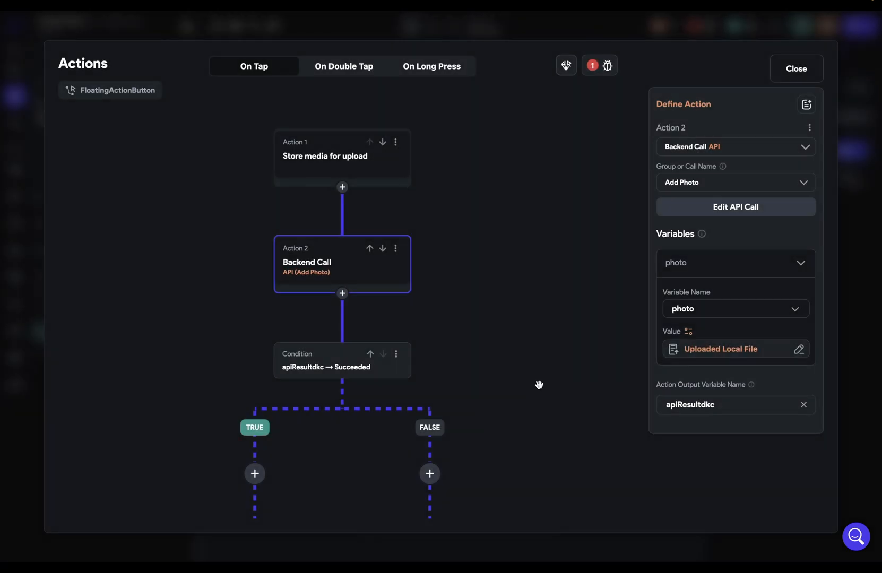
{"action": "left_click_drag", "start_coordinate": [539, 384], "coordinate": [593, 256]}
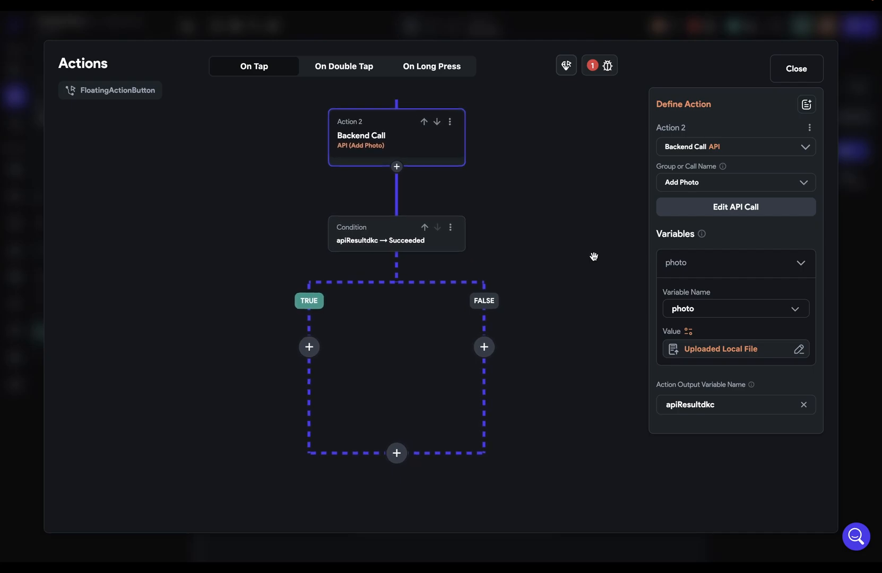
Step: Add a snack bar saying 'Photo Uploaded!' to the TRUE branch
{"action": "left_click", "coordinate": [310, 348]}
{"action": "left_click", "coordinate": [313, 375]}
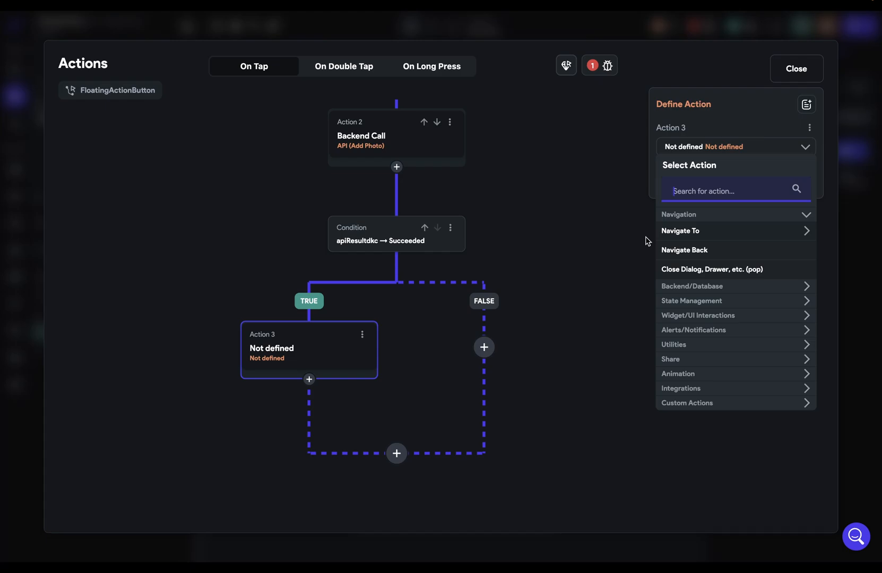
{"action": "type", "text": "snack"}
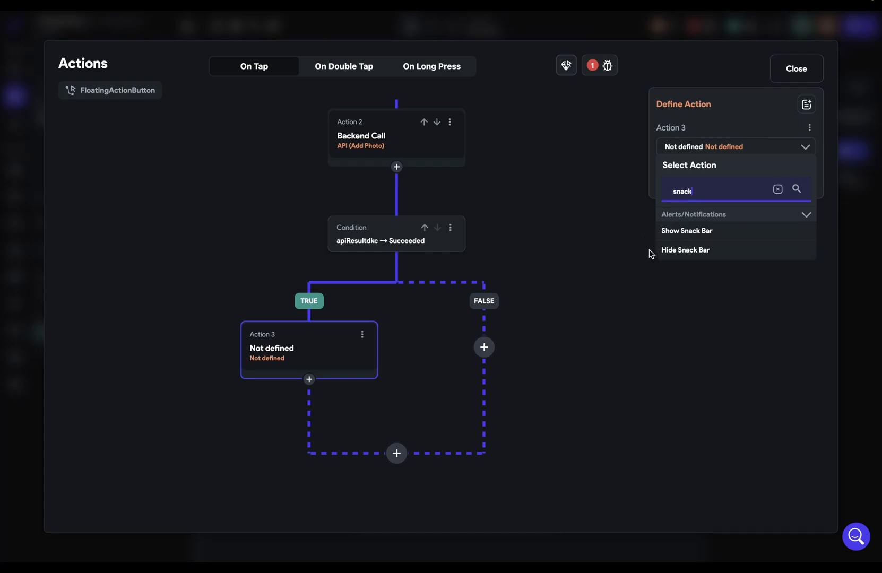
{"action": "left_click", "coordinate": [681, 231]}
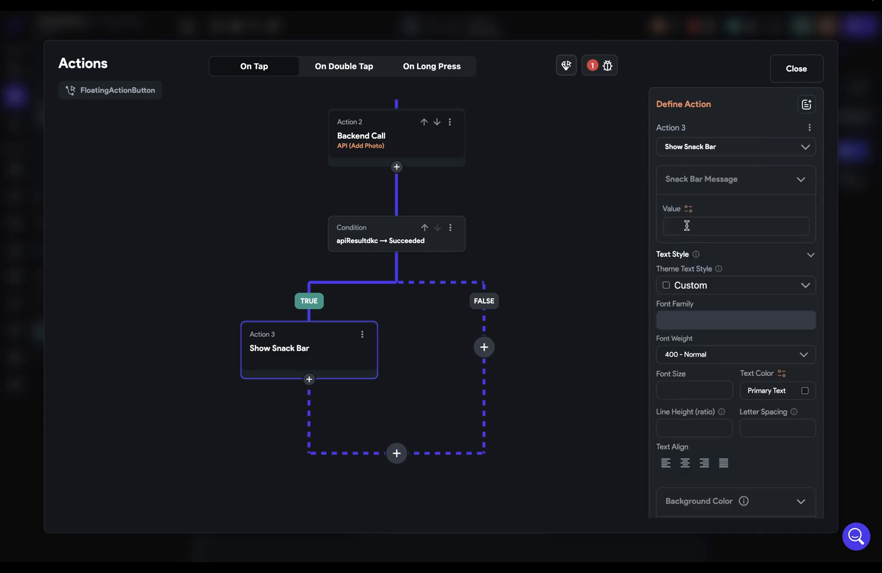
{"action": "type", "text": "Photo Uploaded!"}
Step: Copy the snack bar action into the FALSE branch
{"action": "left_click", "coordinate": [362, 334]}
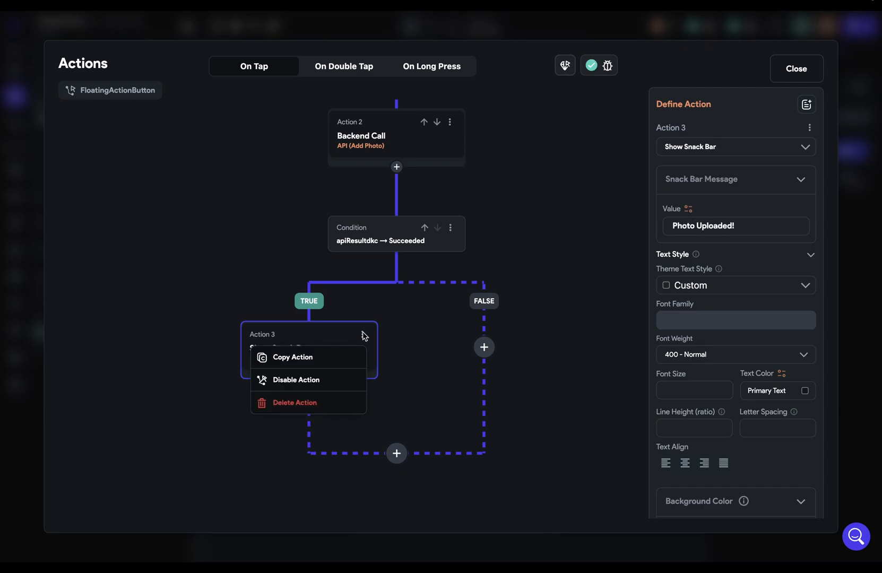
{"action": "left_click", "coordinate": [332, 362]}
{"action": "left_click", "coordinate": [484, 347]}
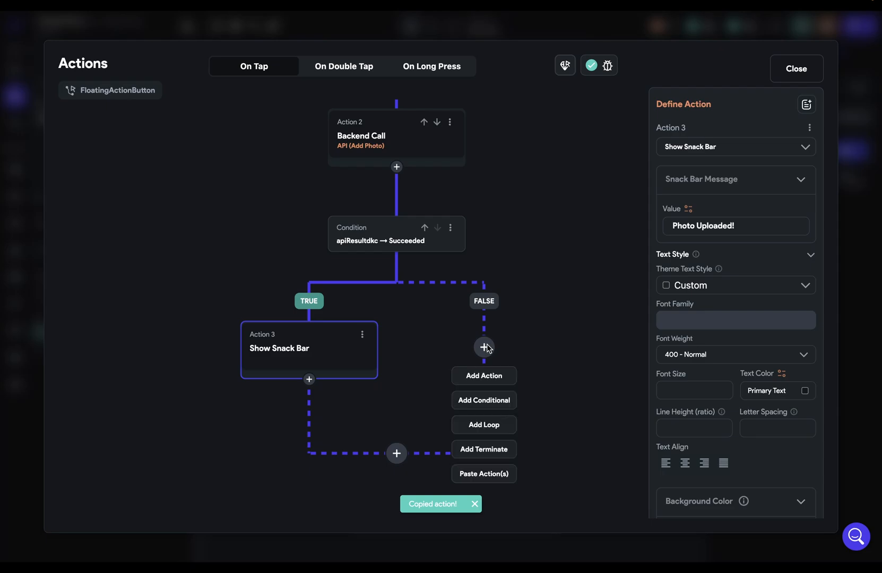
{"action": "left_click", "coordinate": [487, 480]}
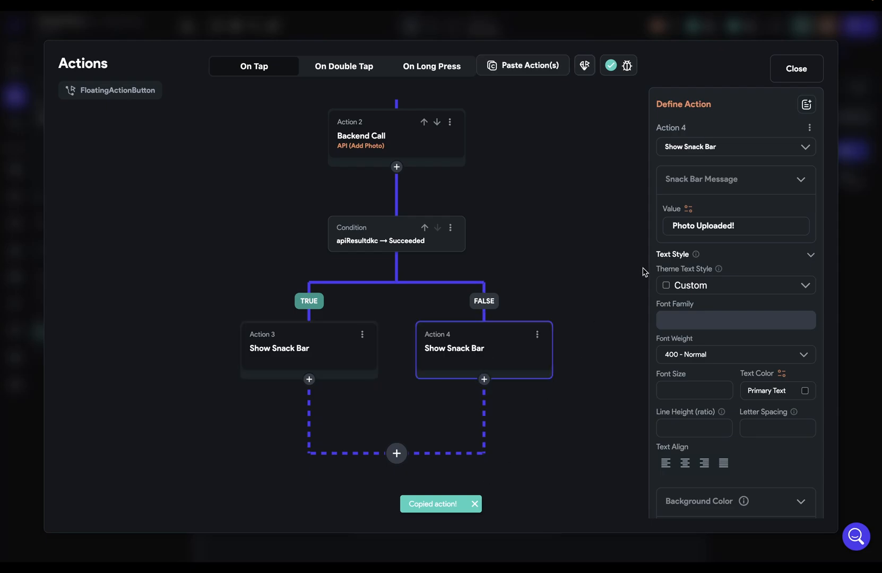
Step: Bind the FALSE-branch snack bar message to the API result's JSON Body
{"action": "left_click_drag", "start_coordinate": [752, 224], "coordinate": [661, 228]}
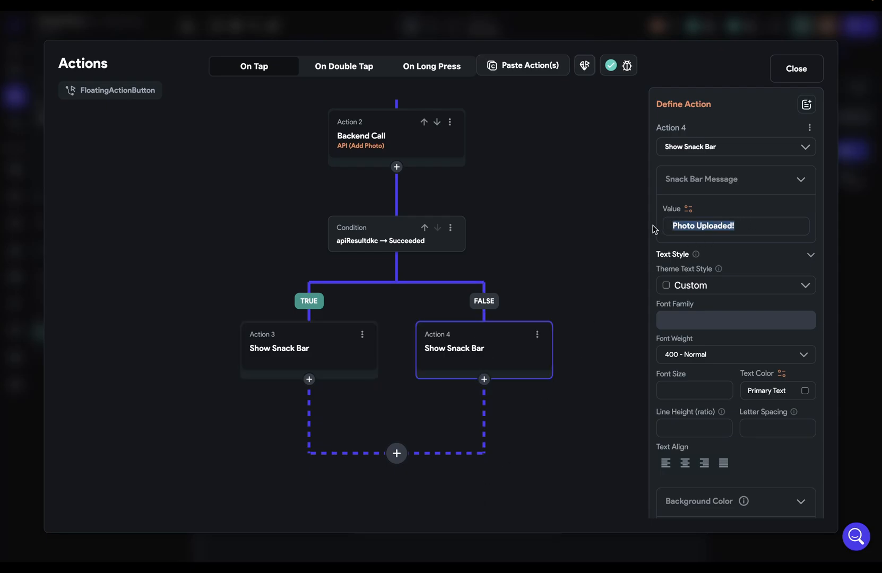
{"action": "key", "text": "BackSpace"}
{"action": "left_click", "coordinate": [689, 208]}
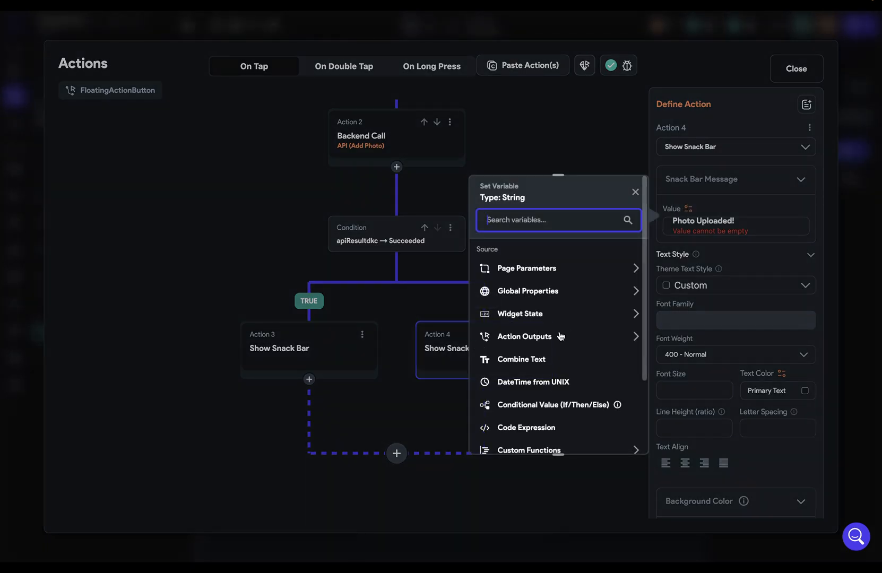
{"action": "left_click", "coordinate": [539, 337]}
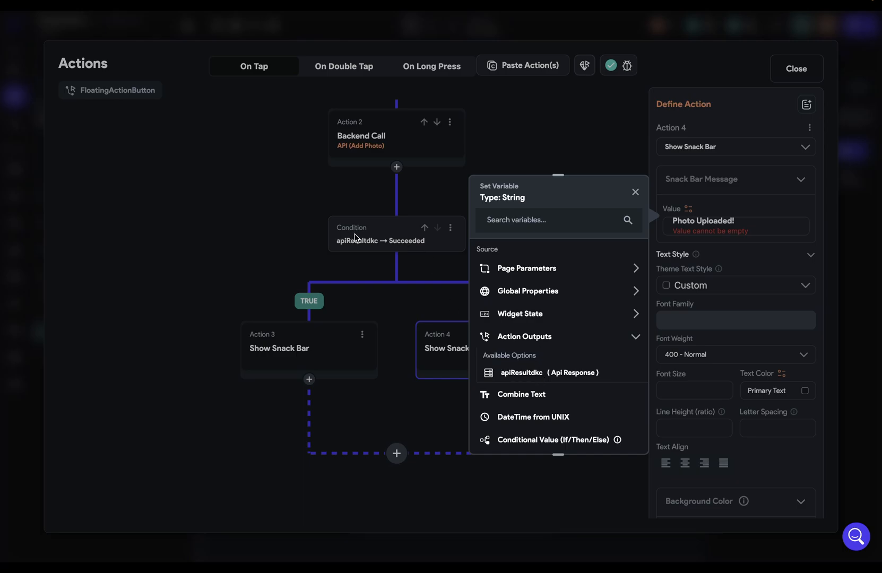
{"action": "left_click", "coordinate": [537, 373]}
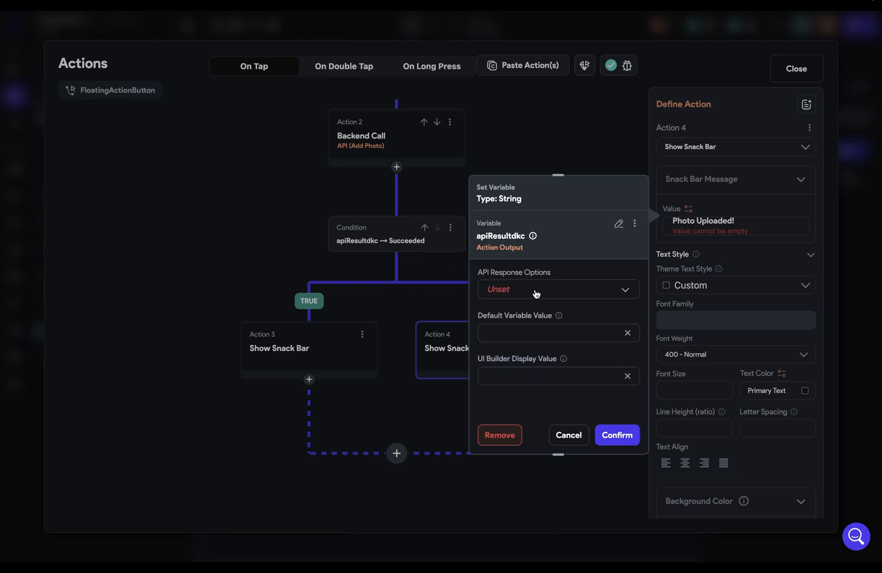
{"action": "left_click", "coordinate": [533, 290]}
{"action": "left_click", "coordinate": [535, 293]}
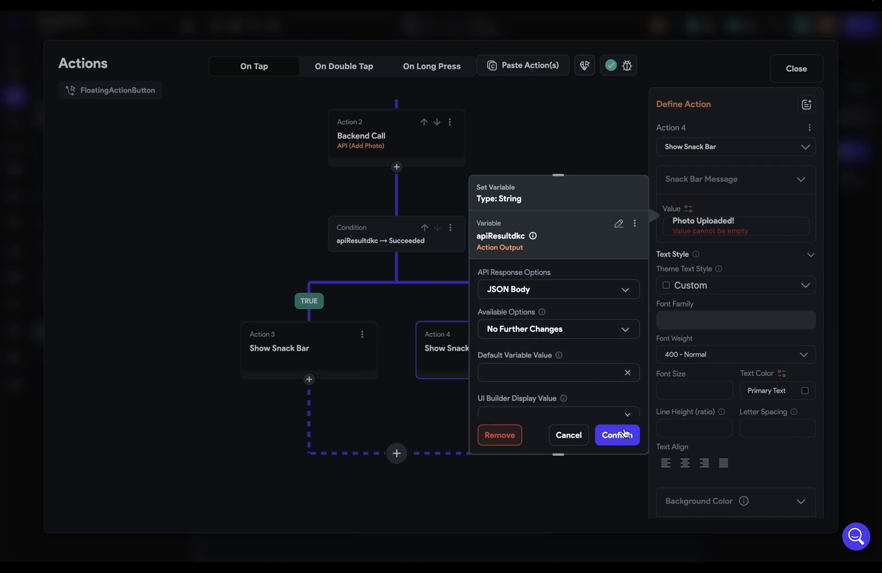
{"action": "left_click", "coordinate": [621, 431]}
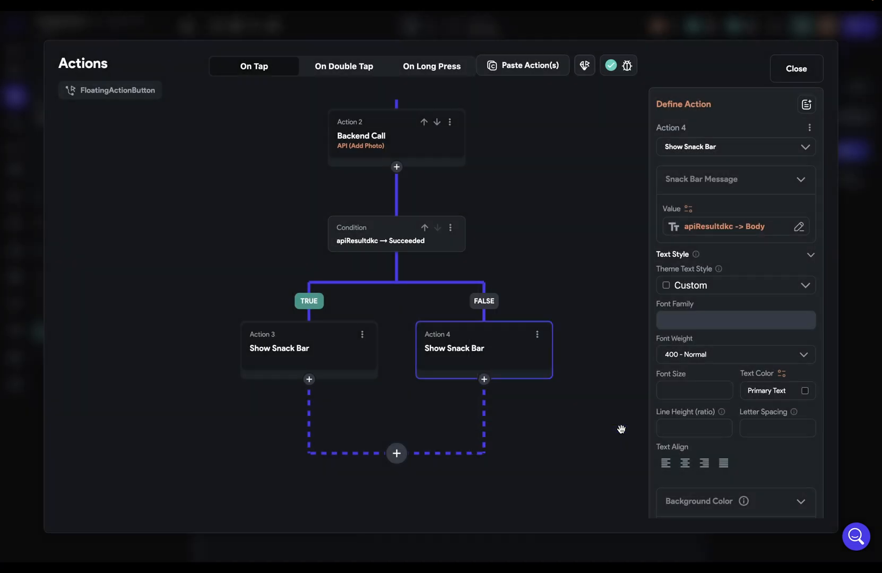
{"action": "left_click", "coordinate": [795, 69]}
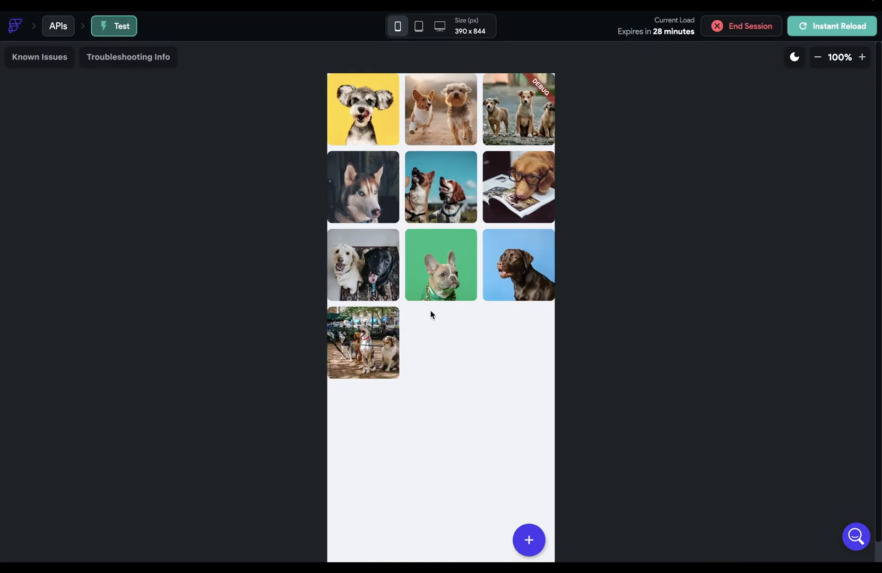
Step: Upload a gallery photo through the test app's + button, then return to API Calls
{"action": "left_click", "coordinate": [531, 538]}
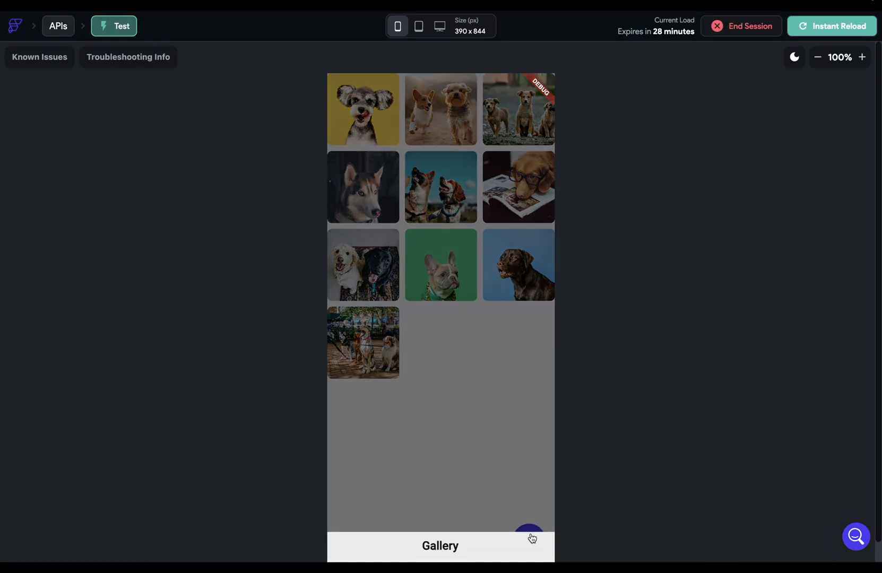
{"action": "scroll", "coordinate": [573, 514], "scroll_direction": "down", "scroll_amount": 1}
{"action": "left_click", "coordinate": [455, 526]}
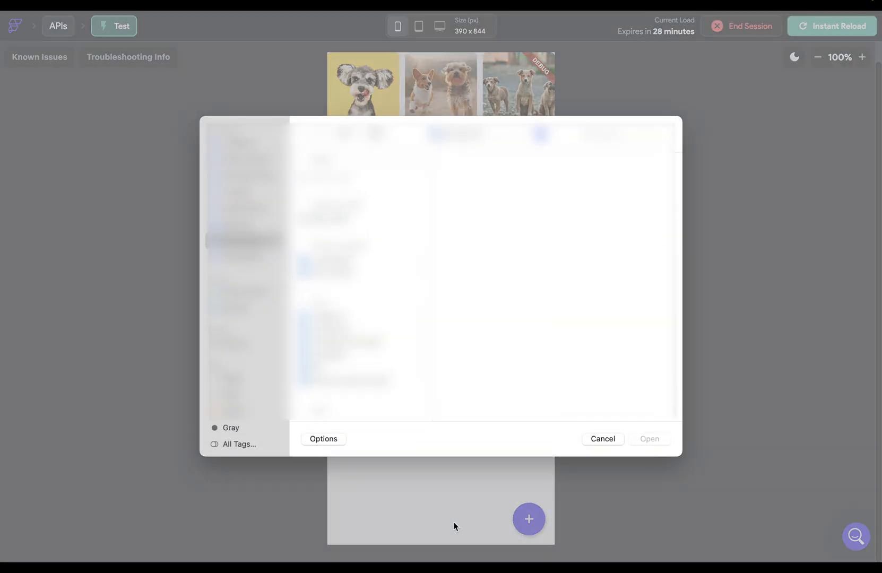
{"action": "left_click", "coordinate": [652, 441]}
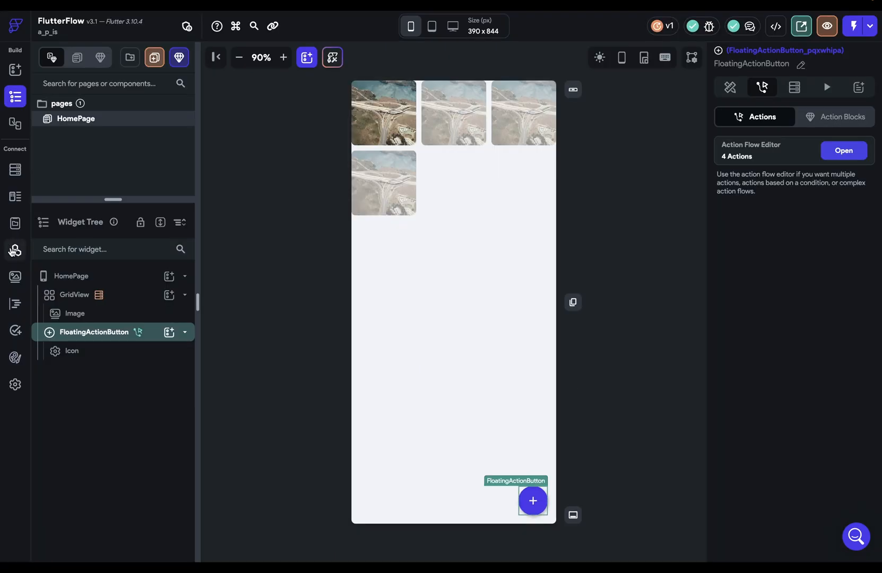
{"action": "left_click", "coordinate": [15, 249]}
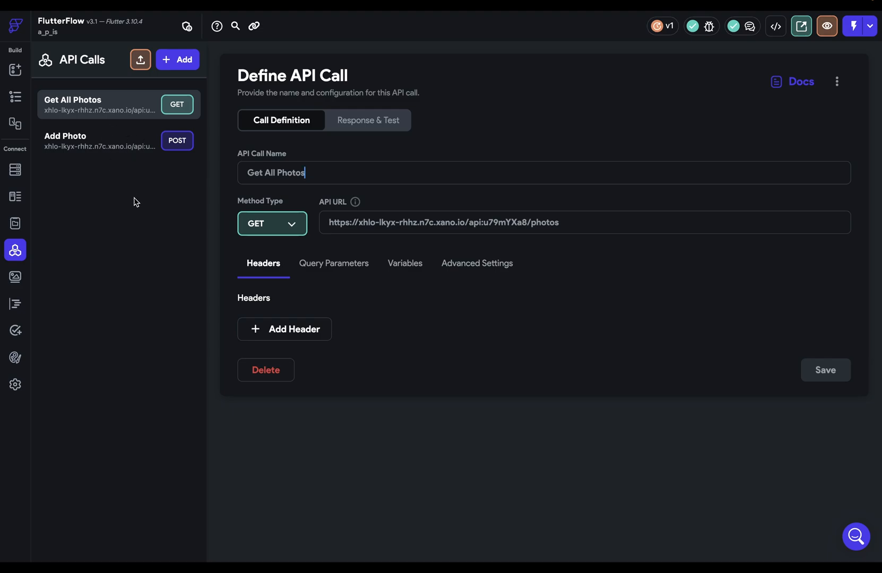
Step: Create an API group 'Photos' whose base URL is the Xano URL without /photos
{"action": "left_click", "coordinate": [180, 66]}
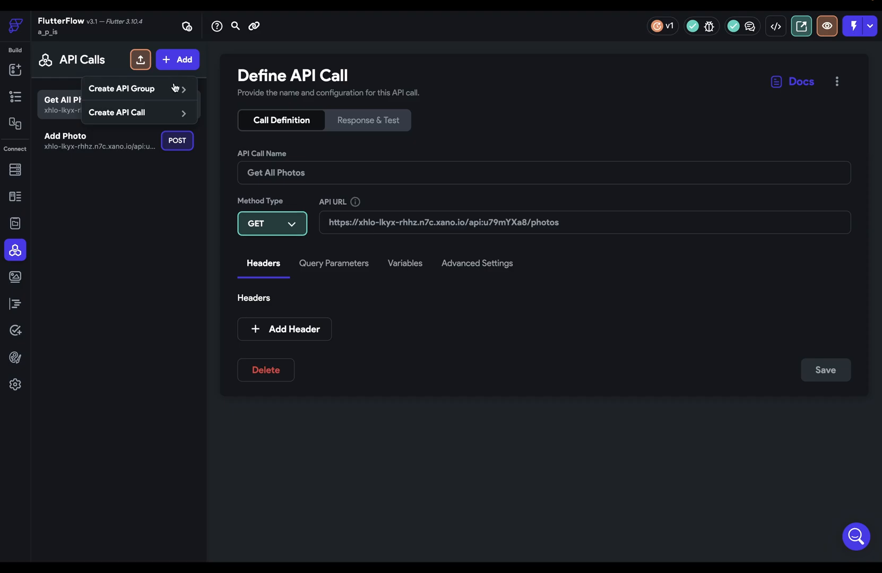
{"action": "left_click", "coordinate": [174, 88]}
{"action": "type", "text": "Photos"}
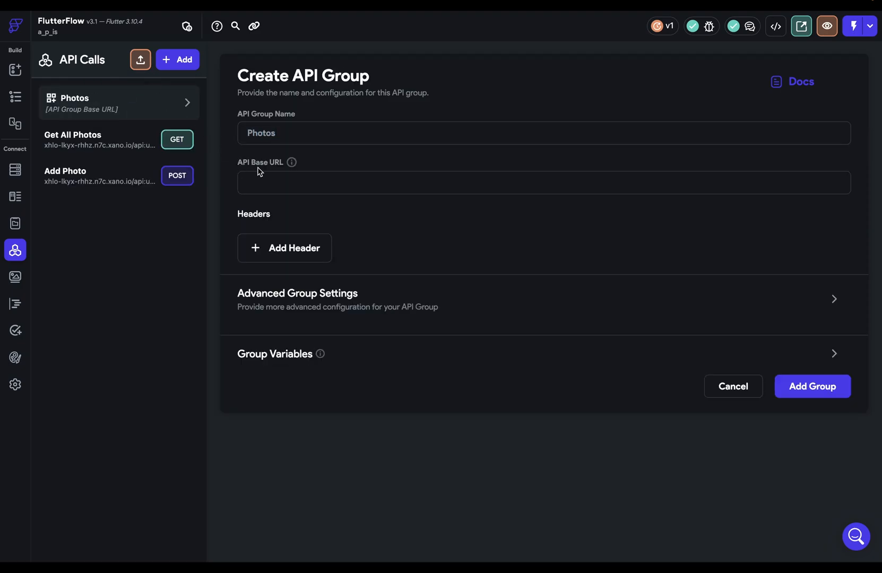
{"action": "key", "text": "super+v"}
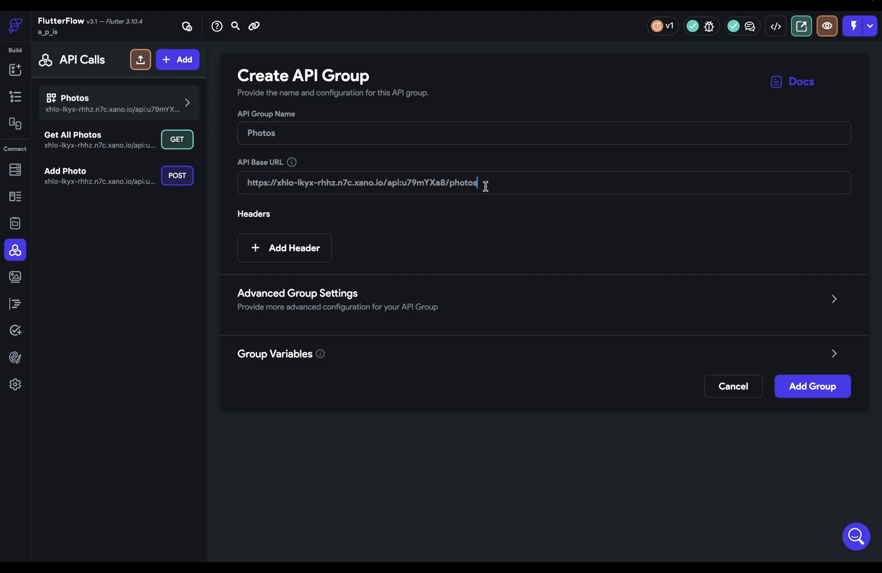
{"action": "left_click_drag", "start_coordinate": [446, 182], "coordinate": [245, 183]}
{"action": "double_click", "coordinate": [469, 184]}
{"action": "key", "text": "BackSpace"}
{"action": "key", "text": "BackSpace"}
{"action": "left_click", "coordinate": [791, 385]}
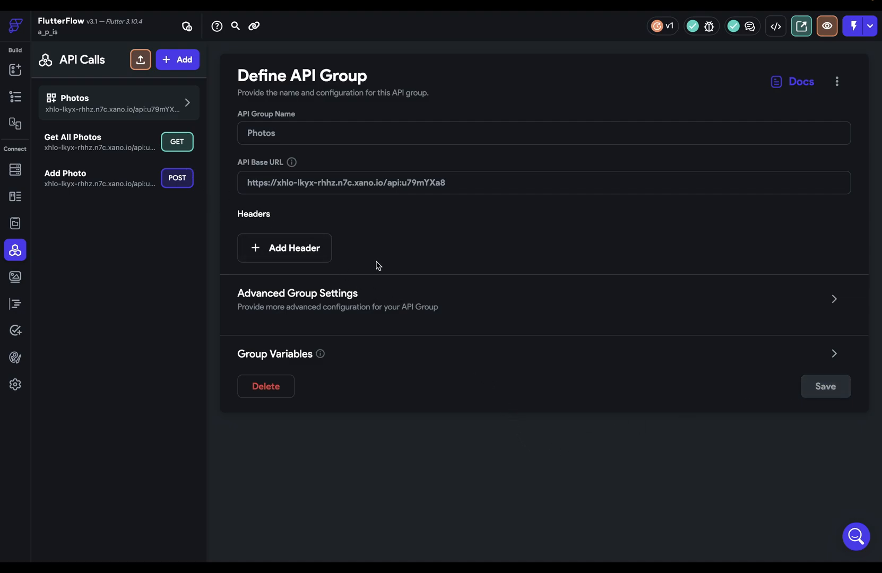
Step: Add an Authorization header with the pasted token to the Photos group
{"action": "left_click", "coordinate": [312, 250]}
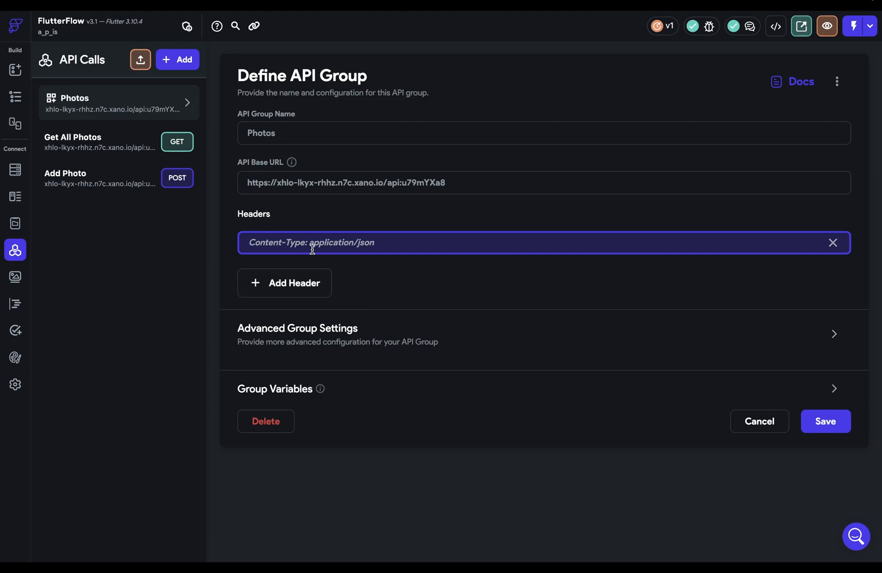
{"action": "type", "text": "Authoriza"}
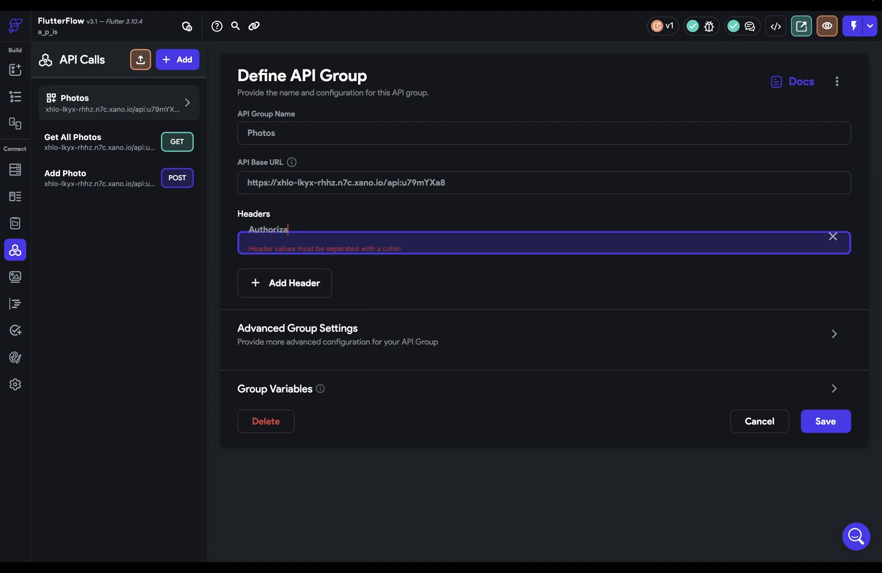
{"action": "type", "text": "tion:"}
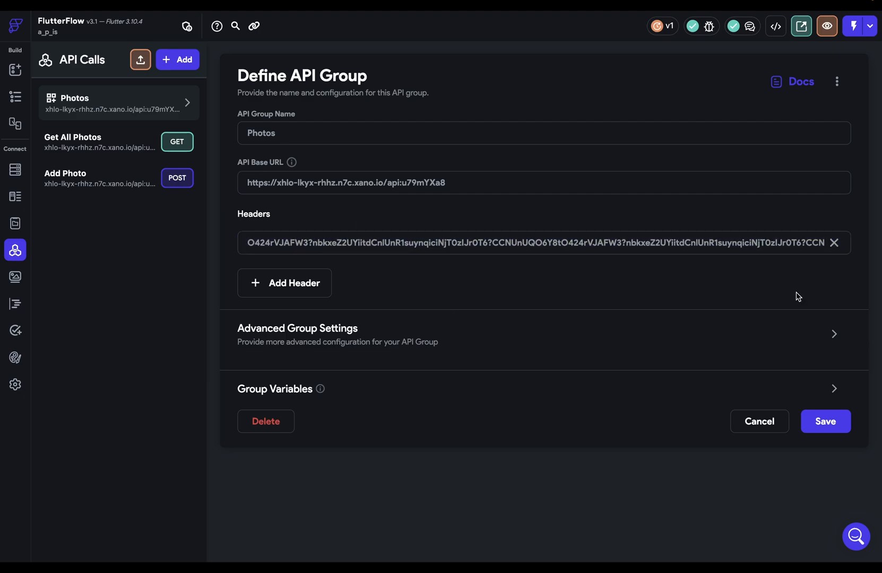
{"action": "key", "text": "ctrl+v"}
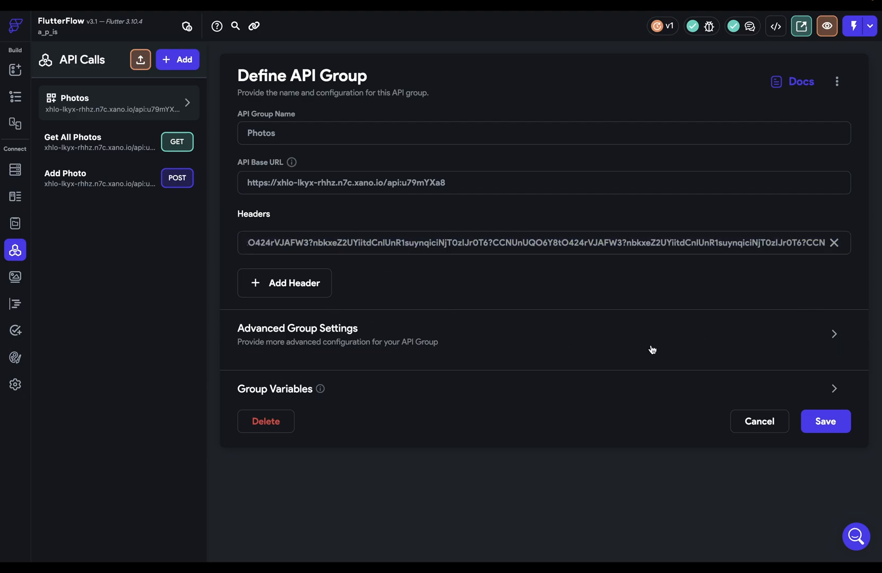
Step: Save the Photos group settings and start a new API call inside it
{"action": "left_click", "coordinate": [834, 338]}
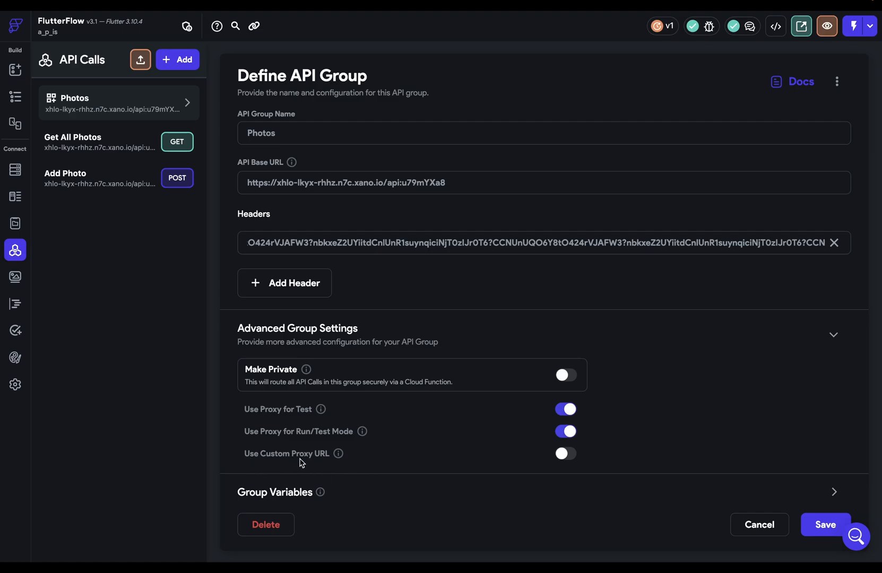
{"action": "left_click", "coordinate": [835, 335]}
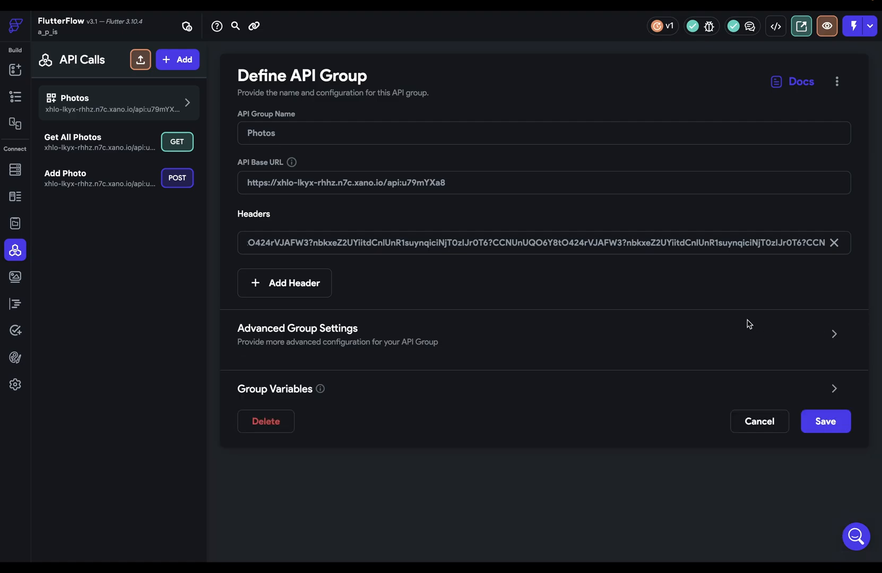
{"action": "left_click", "coordinate": [826, 419]}
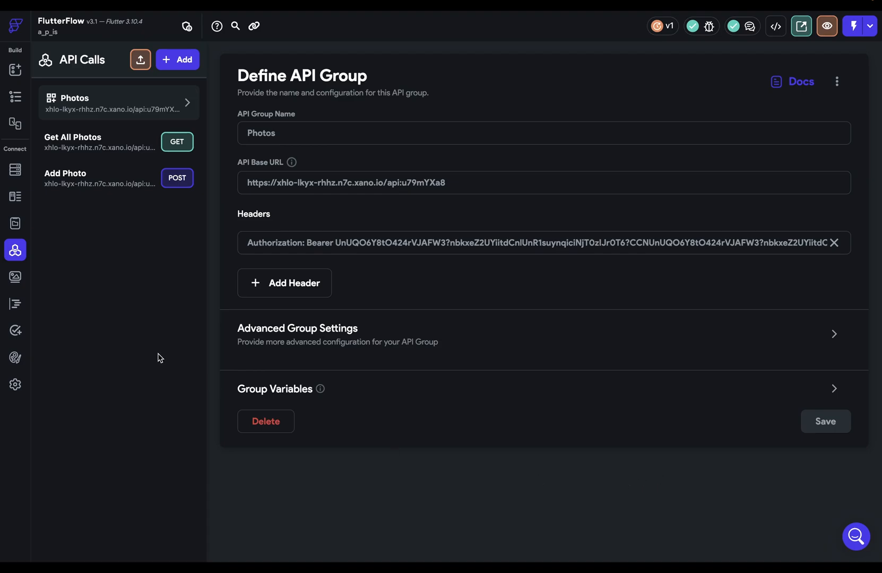
{"action": "left_click", "coordinate": [185, 98]}
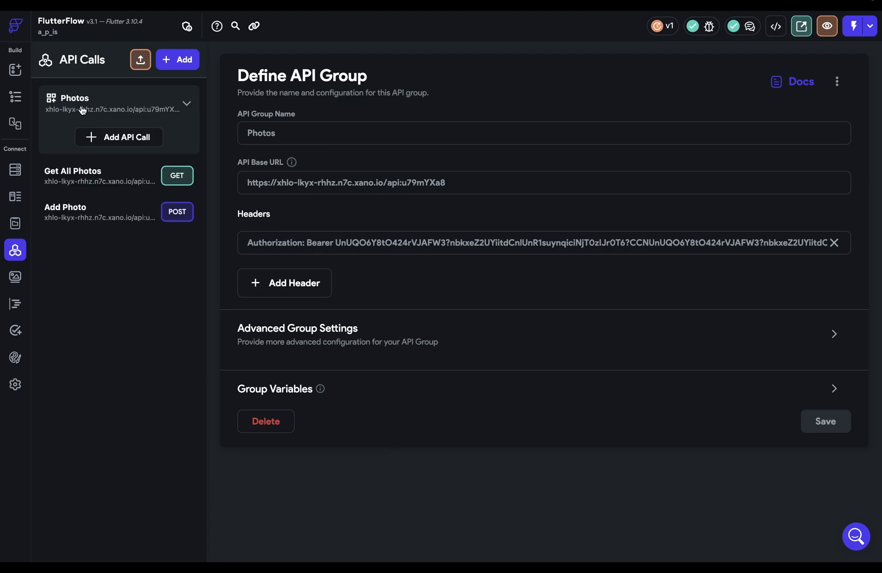
{"action": "left_click", "coordinate": [115, 139]}
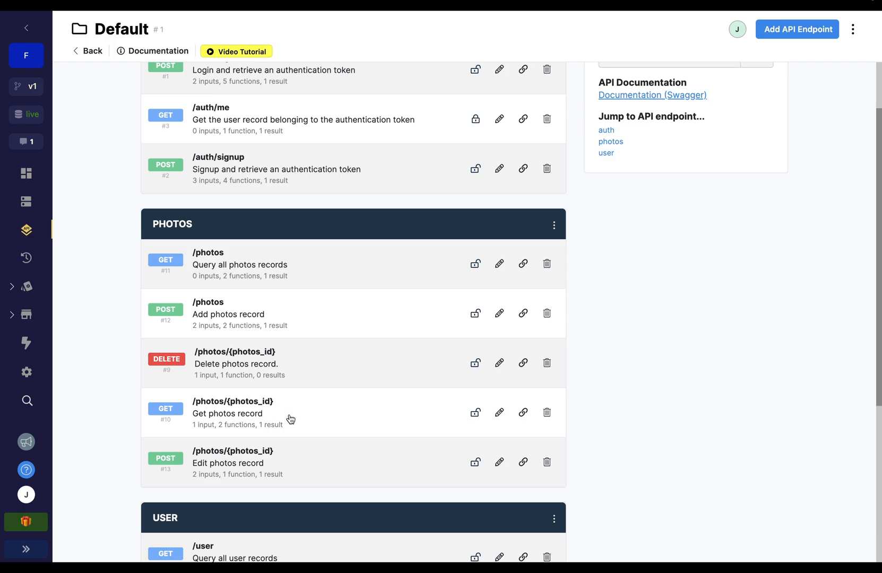
Step: Open the photos table from Xano's Database section to view its records
{"action": "scroll", "coordinate": [302, 417], "scroll_direction": "up", "scroll_amount": 2}
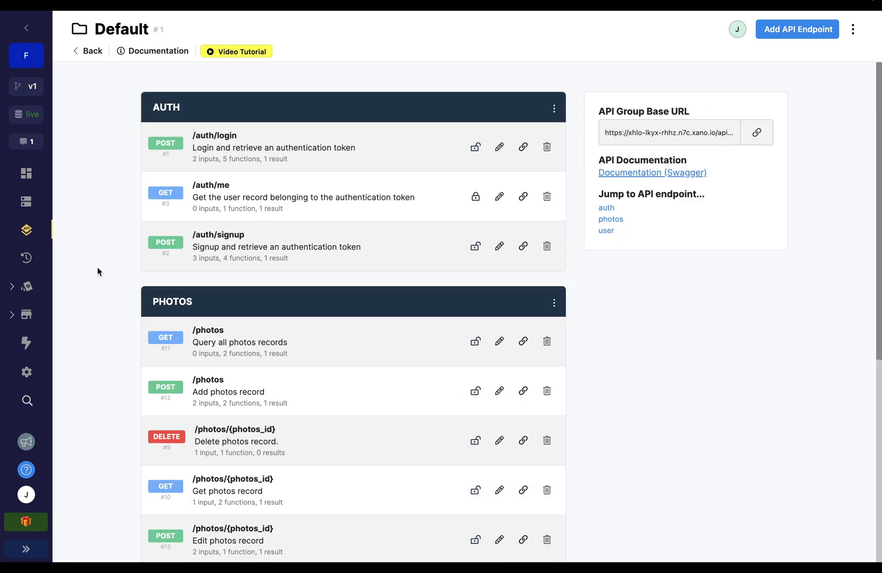
{"action": "left_click", "coordinate": [26, 201]}
{"action": "left_click", "coordinate": [204, 219]}
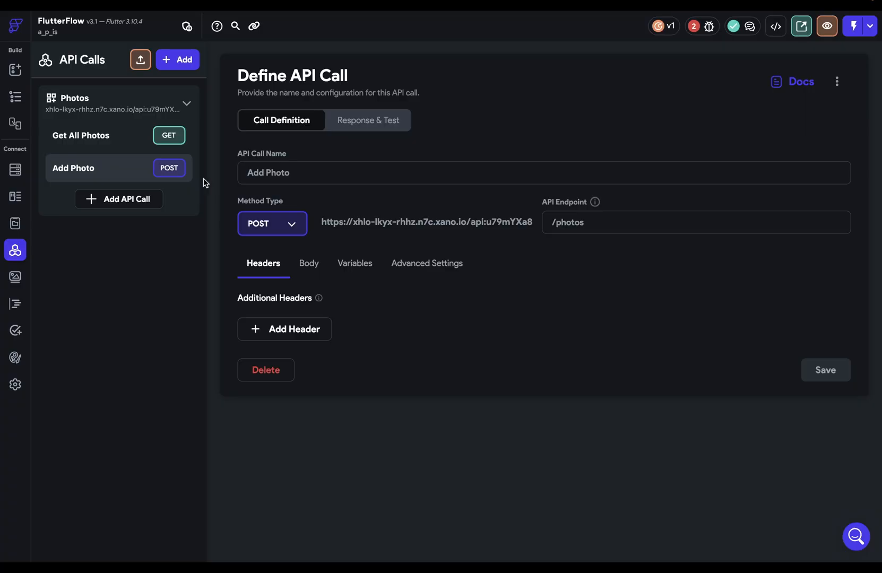
Step: Create a new API call named 'Get Photo' with the pasted Xano /photos/ URL
{"action": "left_click", "coordinate": [185, 99]}
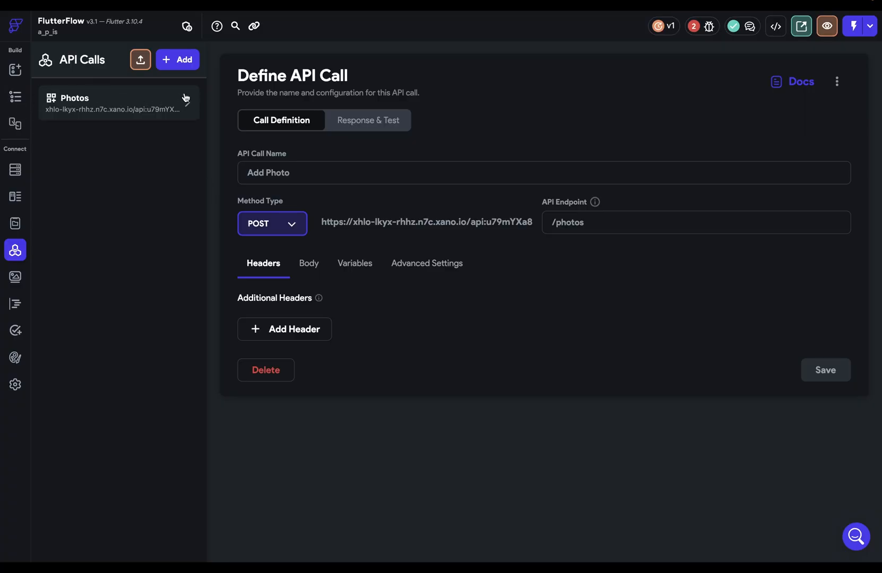
{"action": "left_click", "coordinate": [173, 59]}
{"action": "left_click", "coordinate": [157, 116]}
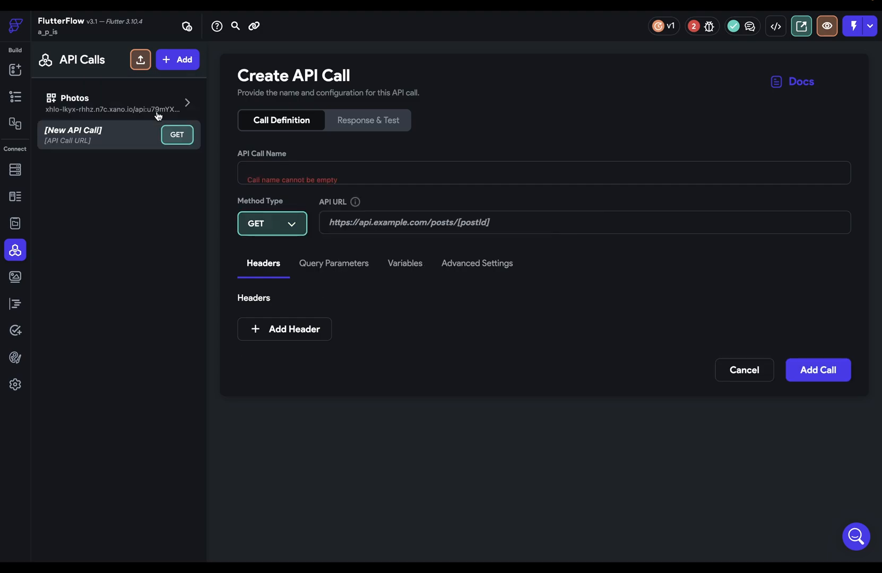
{"action": "left_click", "coordinate": [327, 177]}
{"action": "type", "text": "Get Photo"}
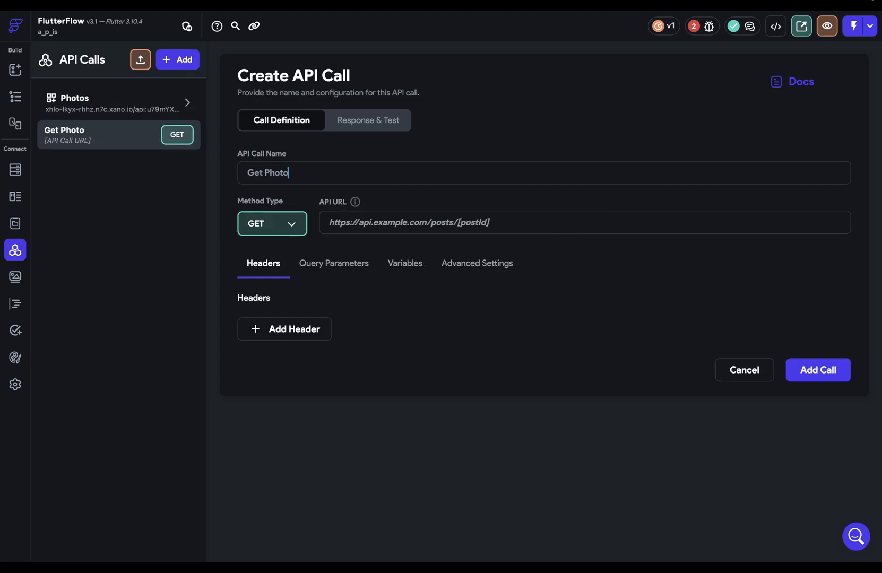
{"action": "key", "text": "Tab"}
{"action": "type", "text": "https://xhlo-lkyx-rhhz.n7c.xano.io/api:u79mYXa8/photos"}
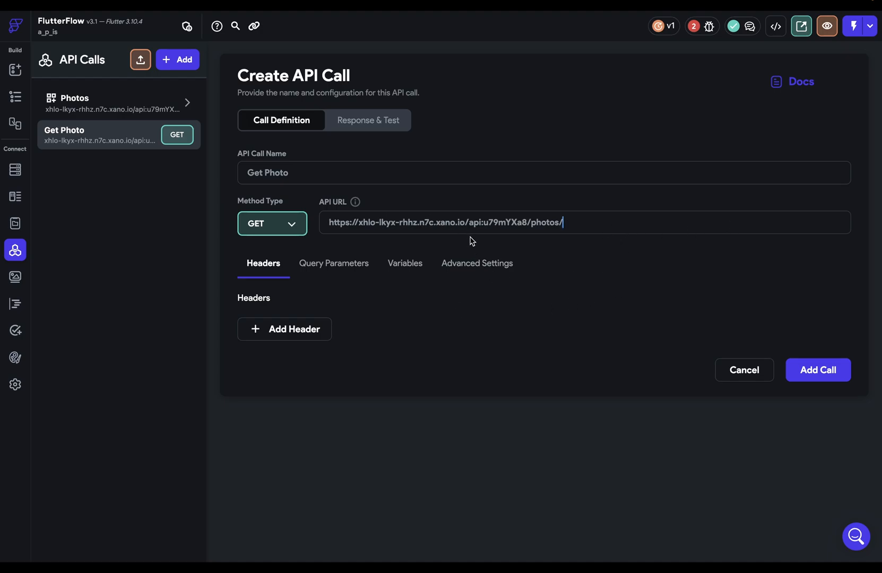
Step: Add a String variable named photoID to Get Photo
{"action": "left_click", "coordinate": [404, 268]}
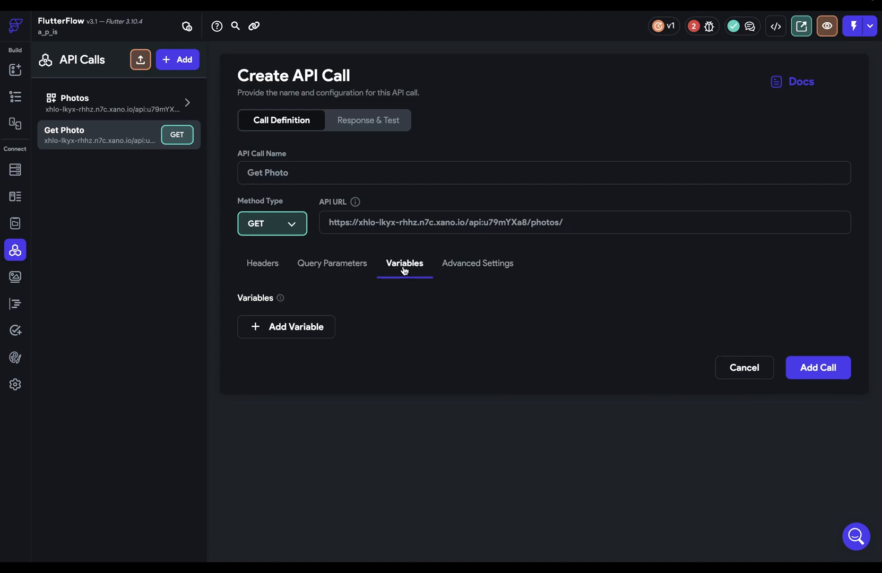
{"action": "left_click", "coordinate": [275, 324]}
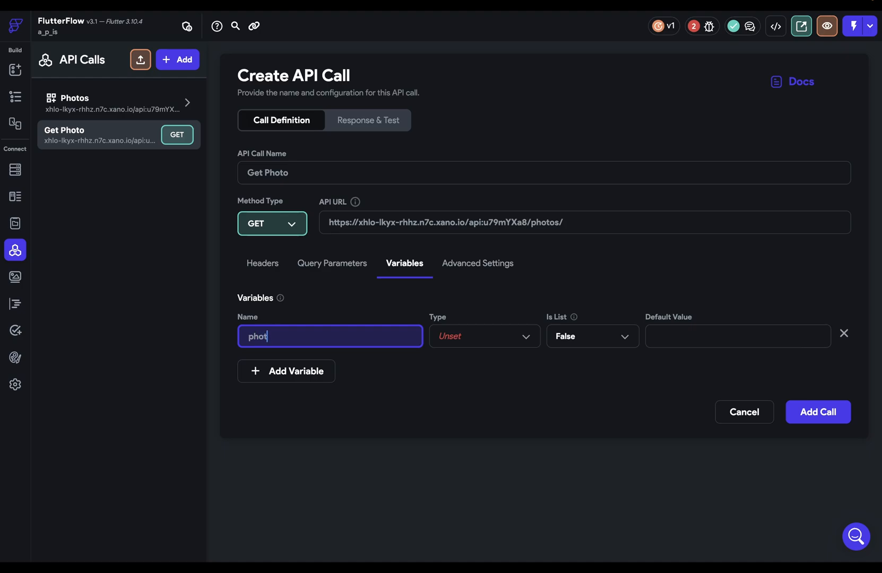
{"action": "left_click", "coordinate": [463, 343]}
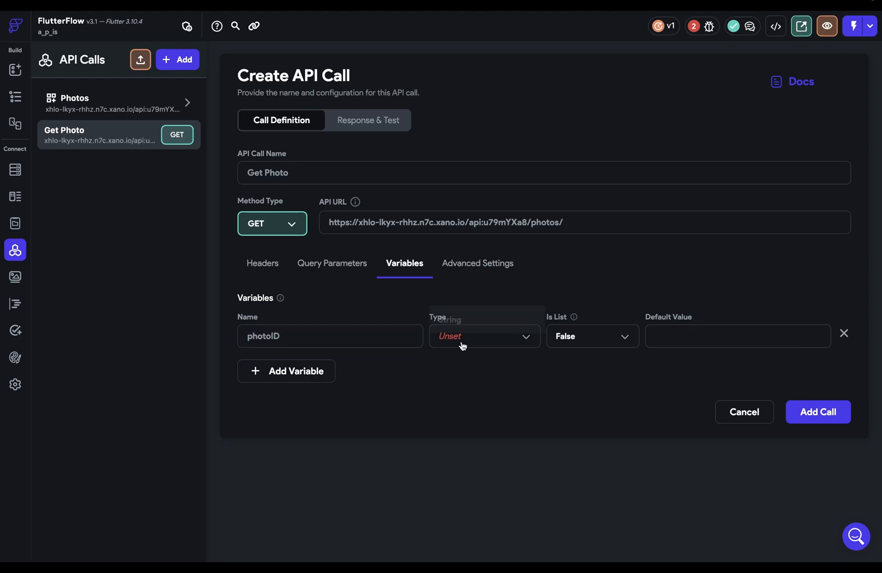
{"action": "left_click", "coordinate": [468, 323]}
Step: End the URL with /photos/[photoID] and add the Get Photo call
{"action": "left_click_drag", "start_coordinate": [290, 337], "coordinate": [209, 339]}
{"action": "key", "text": "ctrl+c"}
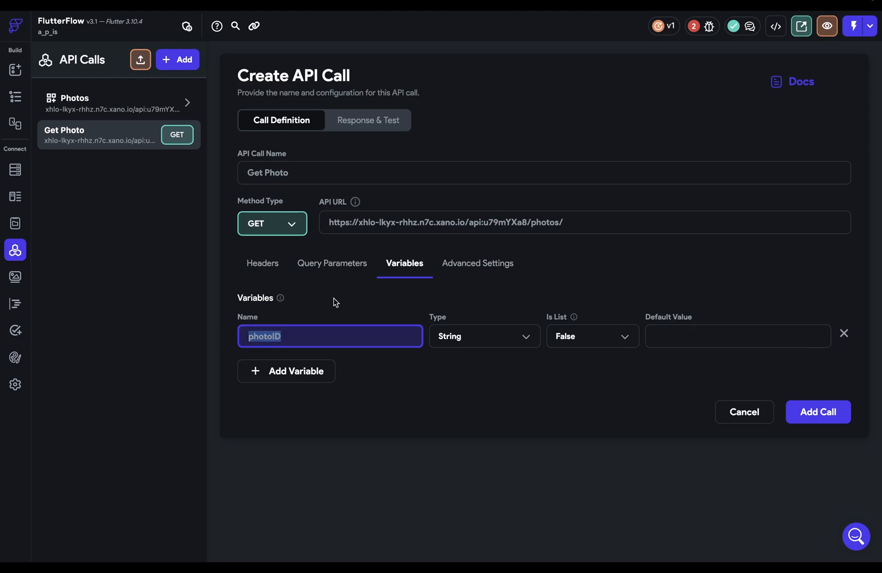
{"action": "left_click", "coordinate": [571, 227]}
{"action": "type", "text": "["}
{"action": "key", "text": "ctrl+v"}
{"action": "type", "text": "]"}
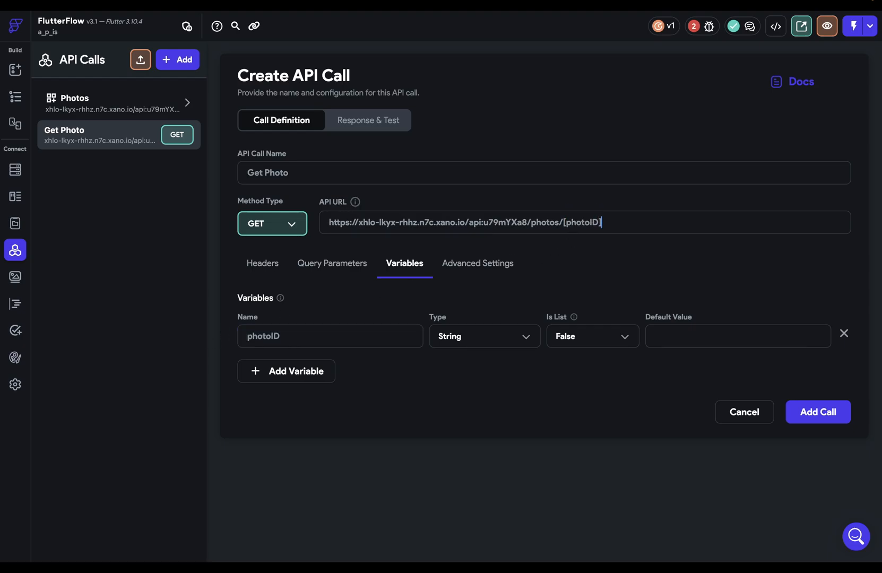
{"action": "left_click", "coordinate": [812, 412]}
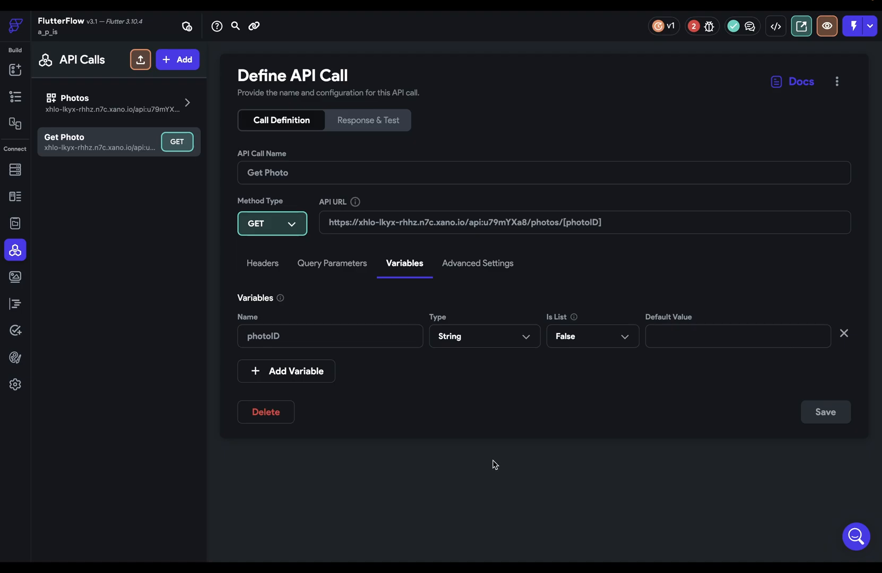
{"action": "left_click", "coordinate": [372, 125]}
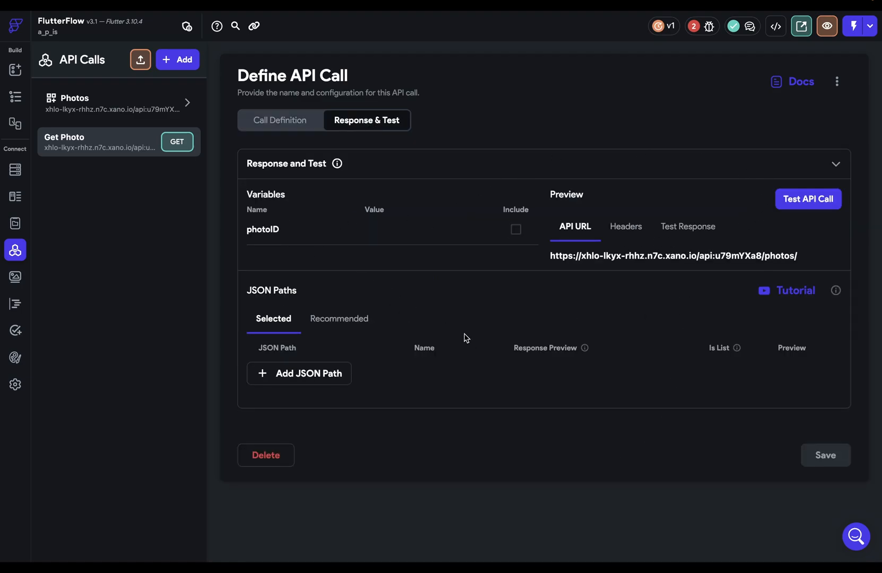
Step: Test the Get Photo call with photoID 1 and inspect the returned JSON
{"action": "left_click", "coordinate": [374, 233]}
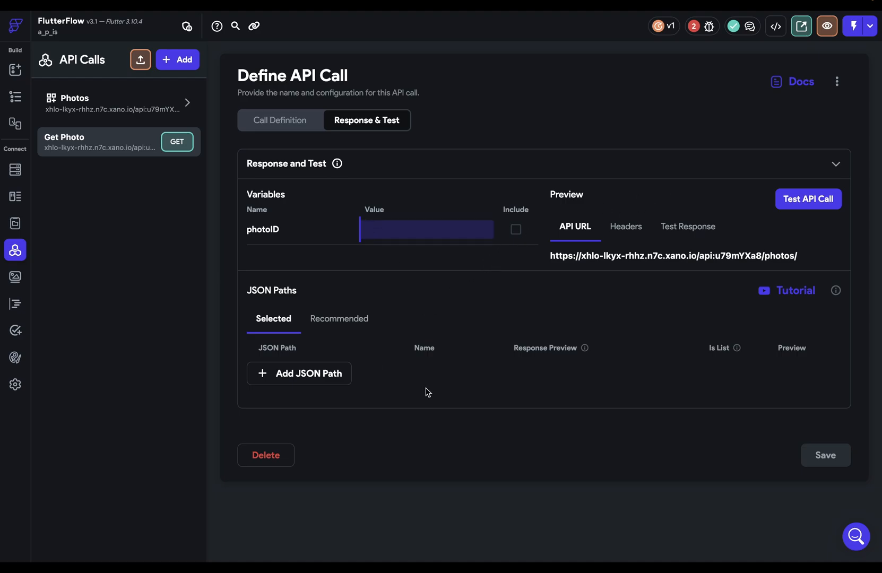
{"action": "type", "text": "1"}
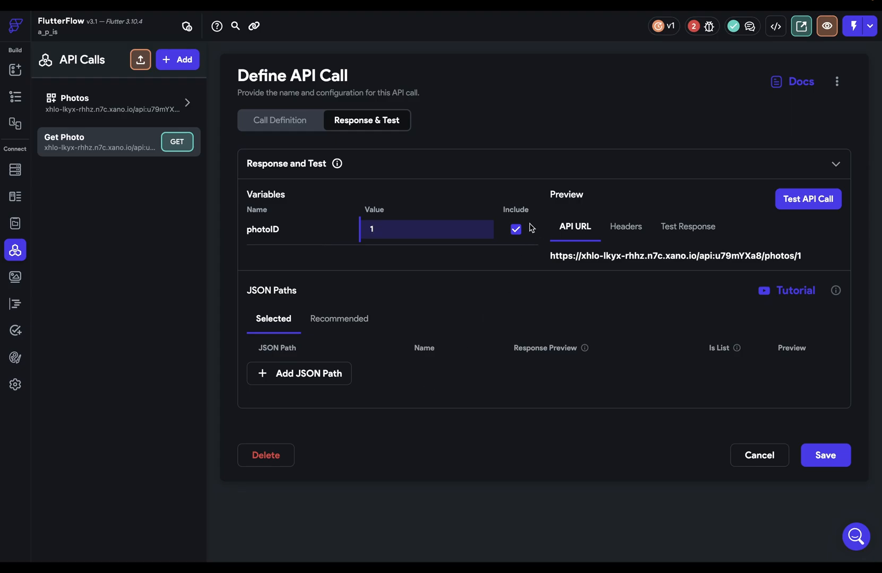
{"action": "left_click", "coordinate": [826, 206]}
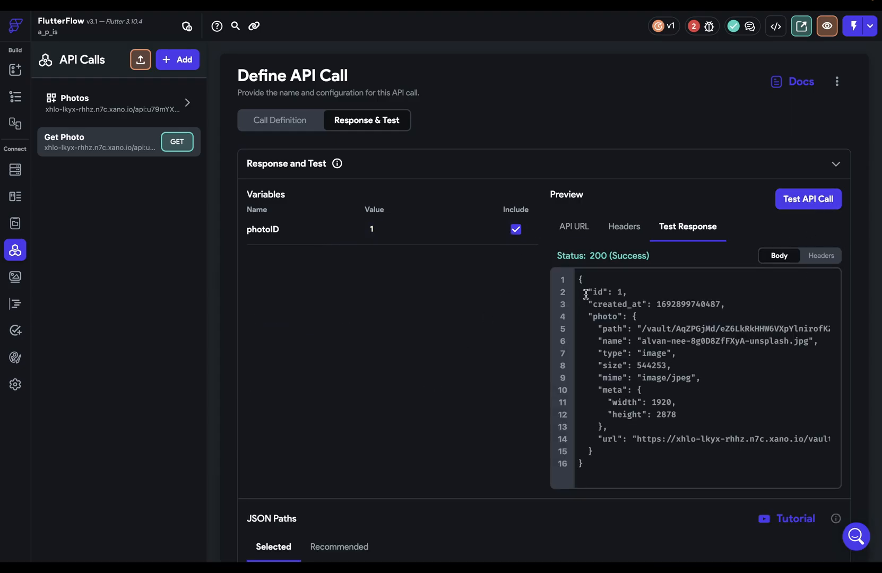
{"action": "left_click_drag", "start_coordinate": [578, 279], "coordinate": [610, 465]}
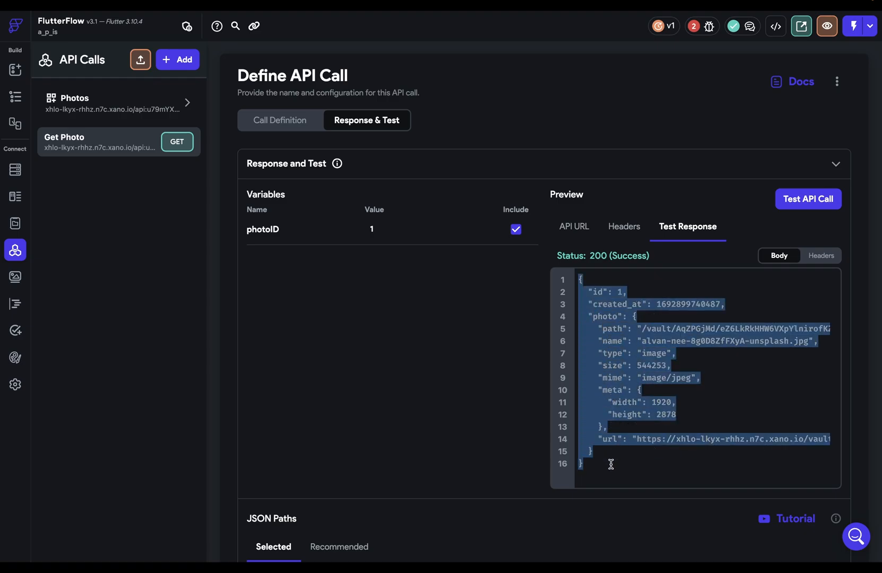
{"action": "left_click", "coordinate": [613, 390]}
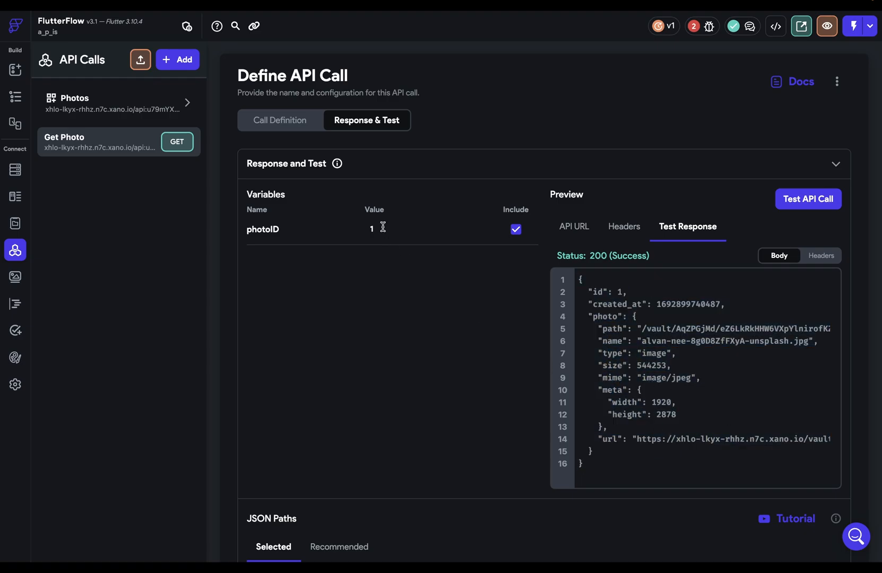
Step: Retest Get Photo with photoID 4 and check the request URL preview
{"action": "left_click", "coordinate": [380, 228]}
{"action": "key", "text": "BackSpace"}
{"action": "type", "text": "4"}
{"action": "left_click", "coordinate": [808, 203]}
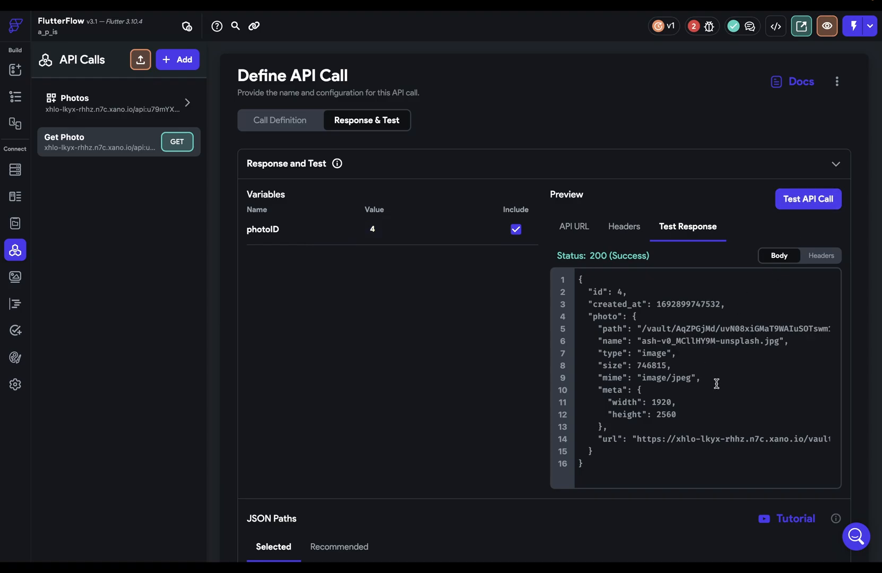
{"action": "left_click", "coordinate": [588, 230]}
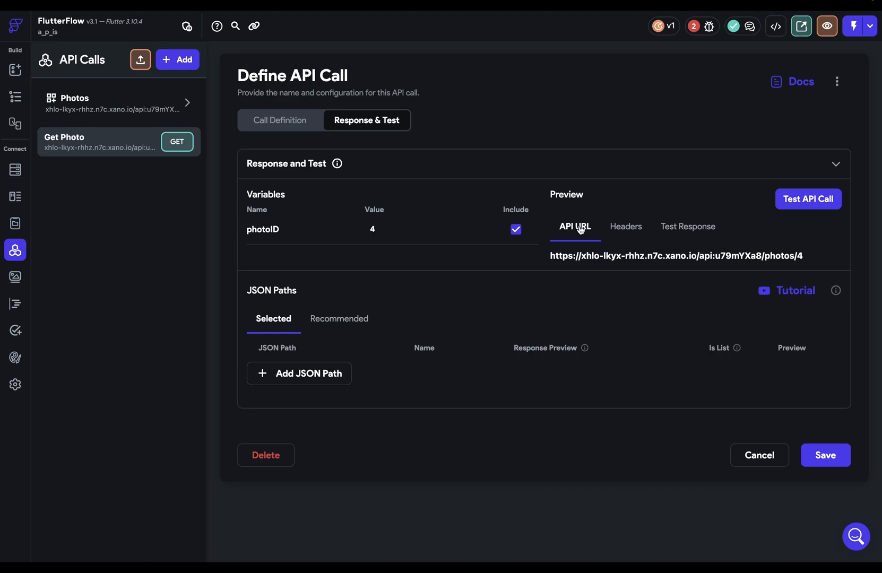
Step: Change the photoID test value to 6
{"action": "left_click", "coordinate": [371, 229]}
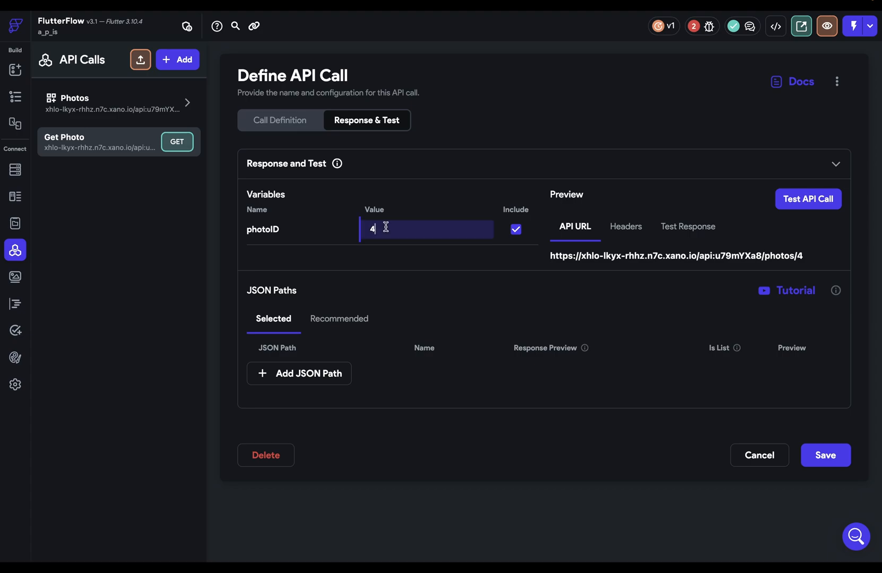
{"action": "key", "text": "BackSpace"}
{"action": "type", "text": "6"}
{"action": "left_click", "coordinate": [804, 266]}
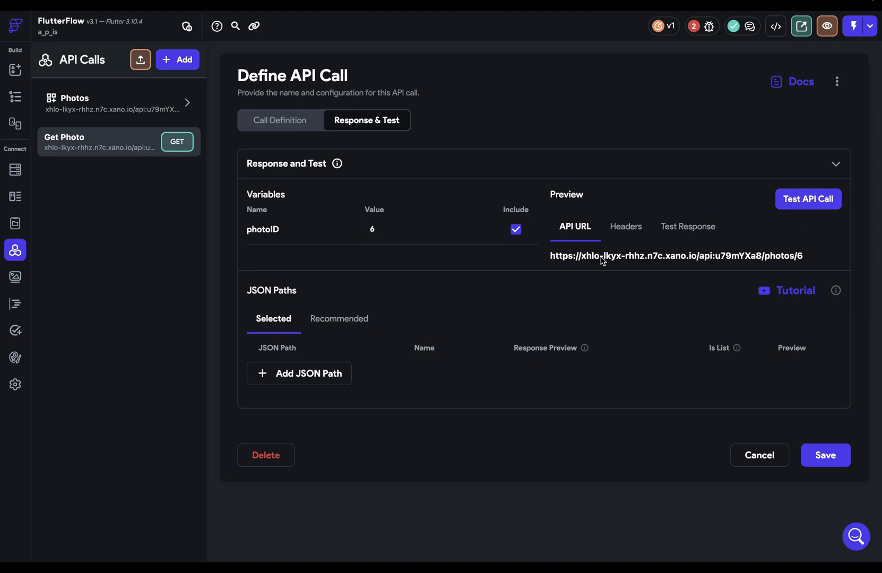